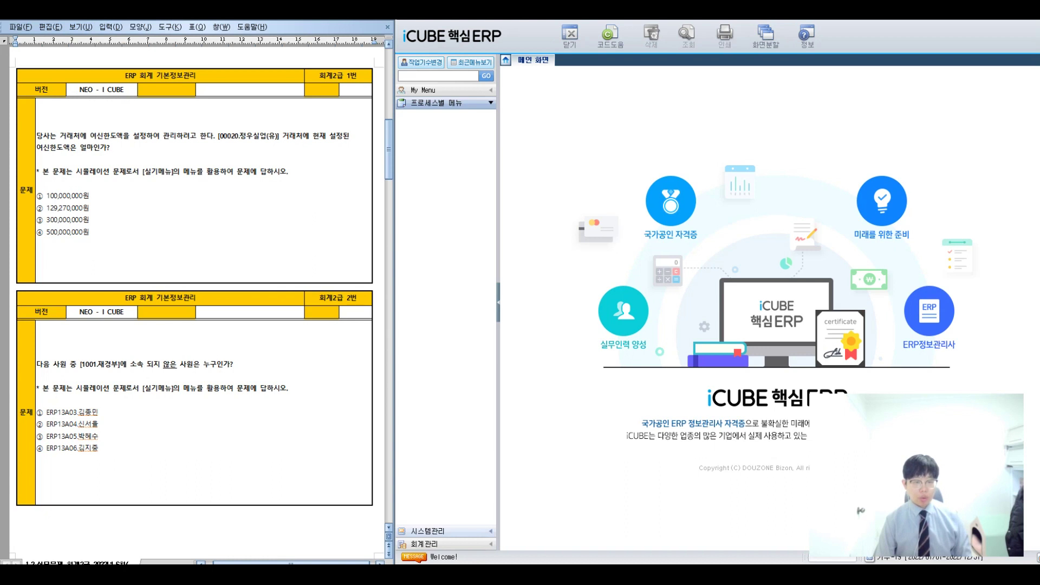
- Expand the 시스템관리 menus and mark question 1's 여신한도액 phrase, the 정우실업(유) partner reference and the two partner registration entries
click(428, 531)
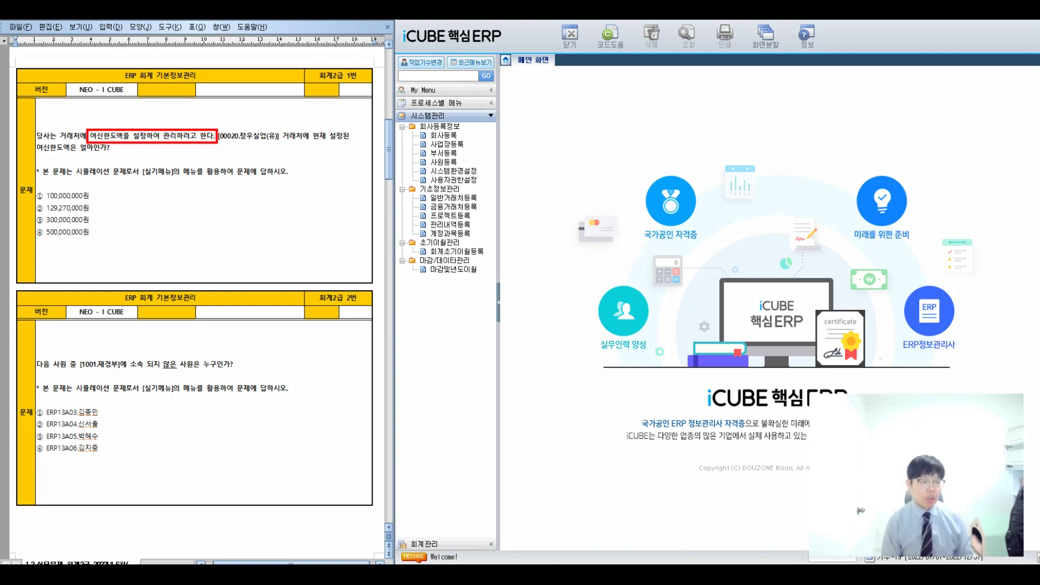
drag(190, 71, 157, 107)
mouse_move(220, 67)
mouse_down()
mouse_move(237, 95)
mouse_move(250, 76)
mouse_move(264, 95)
mouse_move(309, 64)
mouse_move(309, 93)
mouse_move(328, 68)
mouse_move(340, 87)
mouse_move(325, 100)
mouse_up()
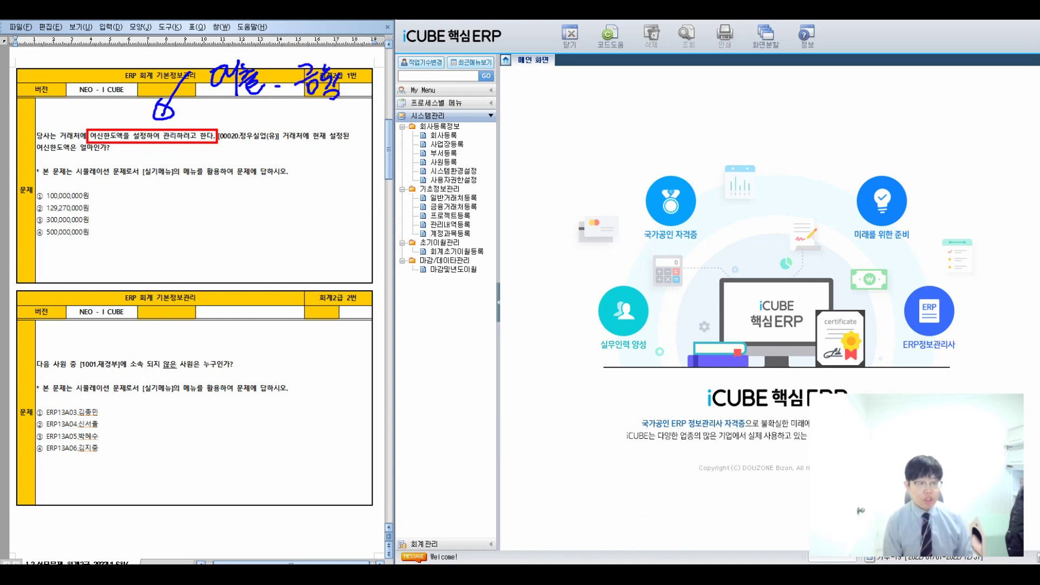
drag(232, 144, 312, 142)
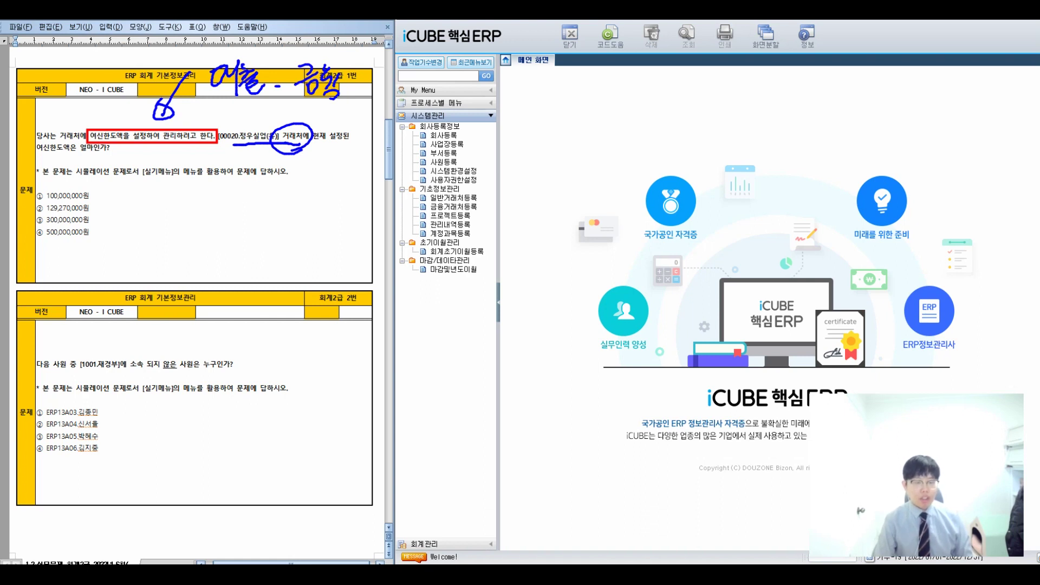
drag(402, 193, 485, 211)
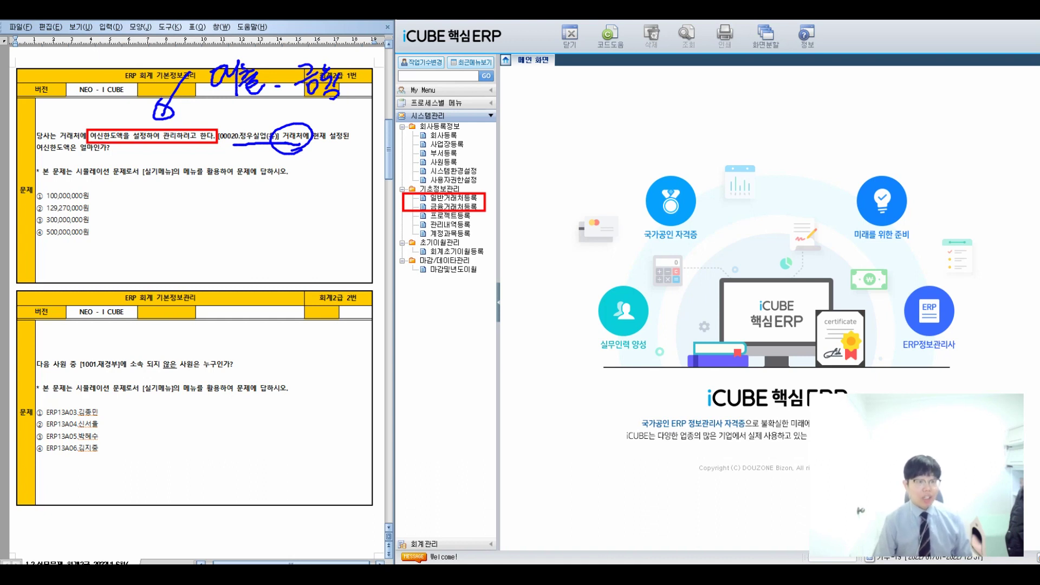
drag(275, 128, 316, 146)
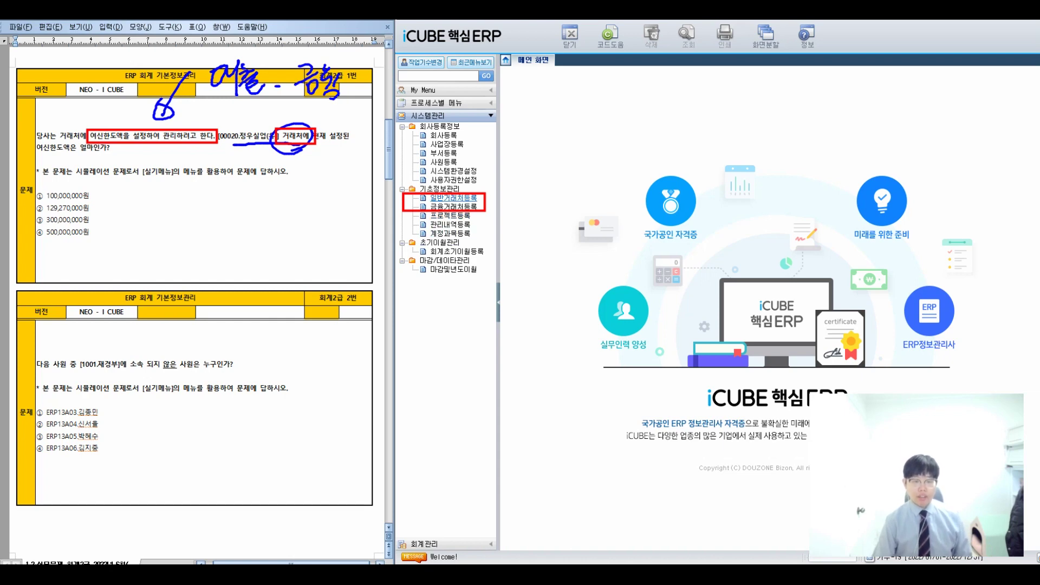
- Open 일반거래처등록 for partner 00020 정우실업(유) in a separate window and highlight the 여신한도액 phrase in question 1
click(454, 197)
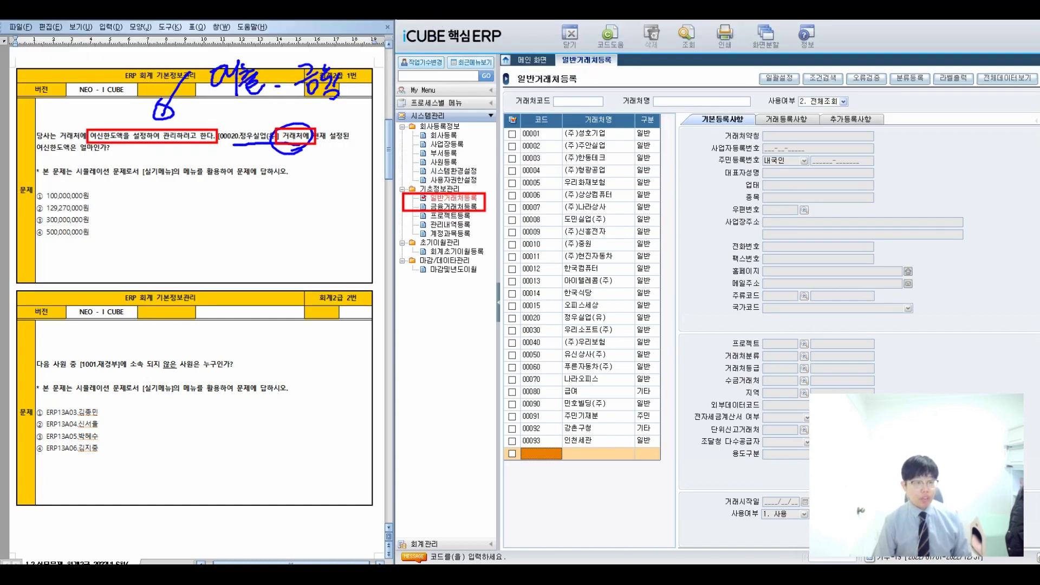
click(596, 317)
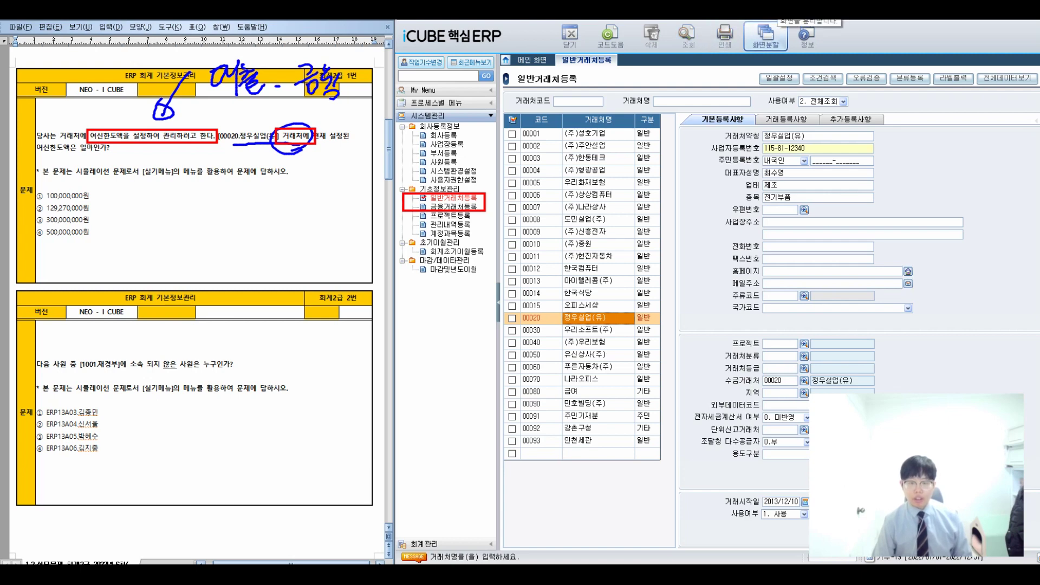
click(766, 35)
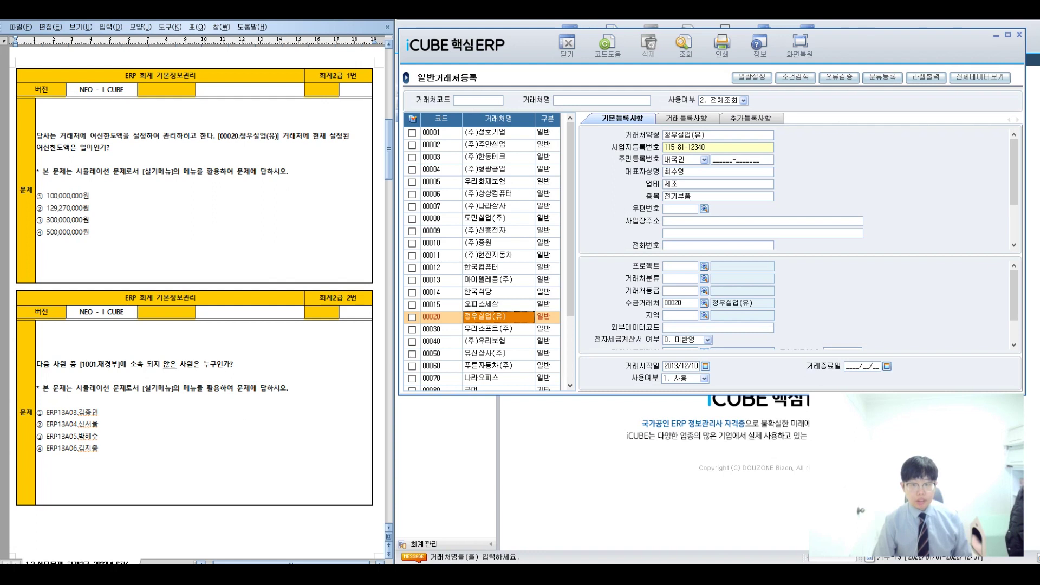
drag(90, 137, 177, 138)
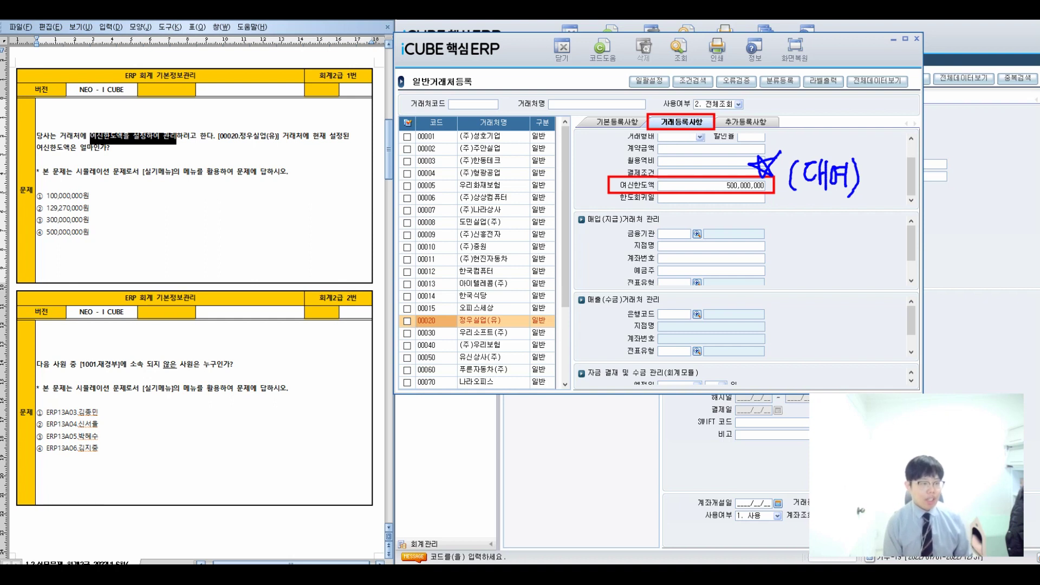
- Tick option ④ and write a large circled 4 as the answer to question 1
mouse_move(25, 220)
mouse_down()
mouse_move(33, 228)
mouse_move(56, 209)
mouse_up()
mouse_move(228, 145)
mouse_down()
mouse_move(227, 177)
mouse_move(253, 172)
mouse_up()
mouse_move(250, 132)
mouse_down()
mouse_move(251, 192)
mouse_move(292, 138)
mouse_move(239, 205)
mouse_up()
click(298, 199)
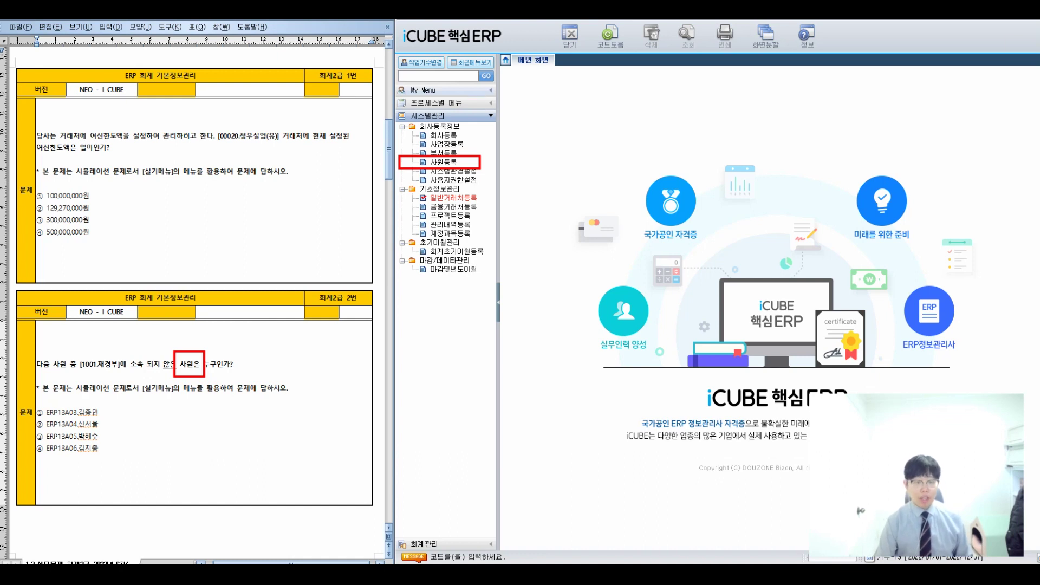
- List the employees of department 1001 재경부 in 사원등록 and bracket question 2's four answer options
click(443, 162)
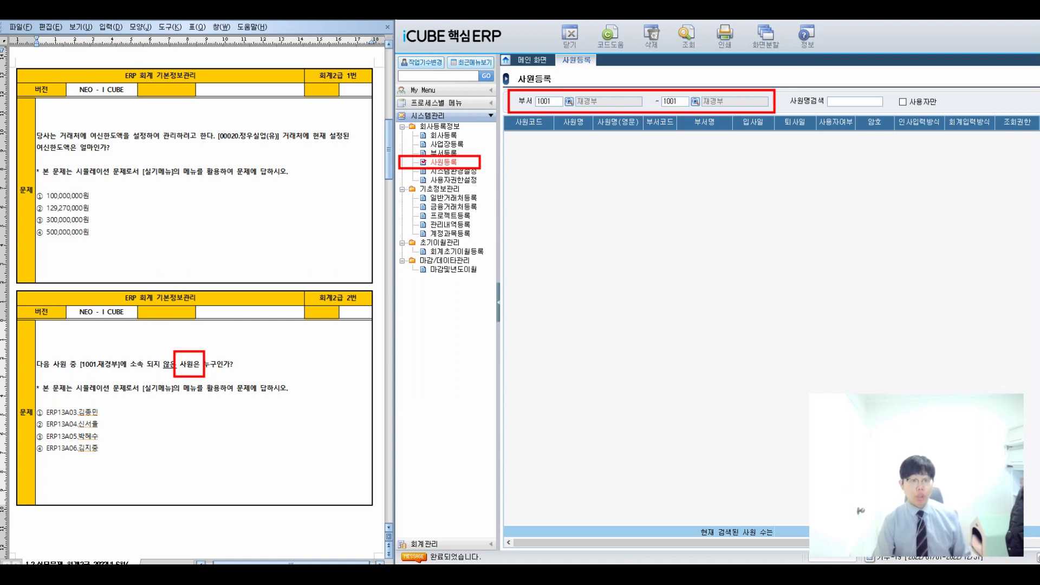
click(688, 35)
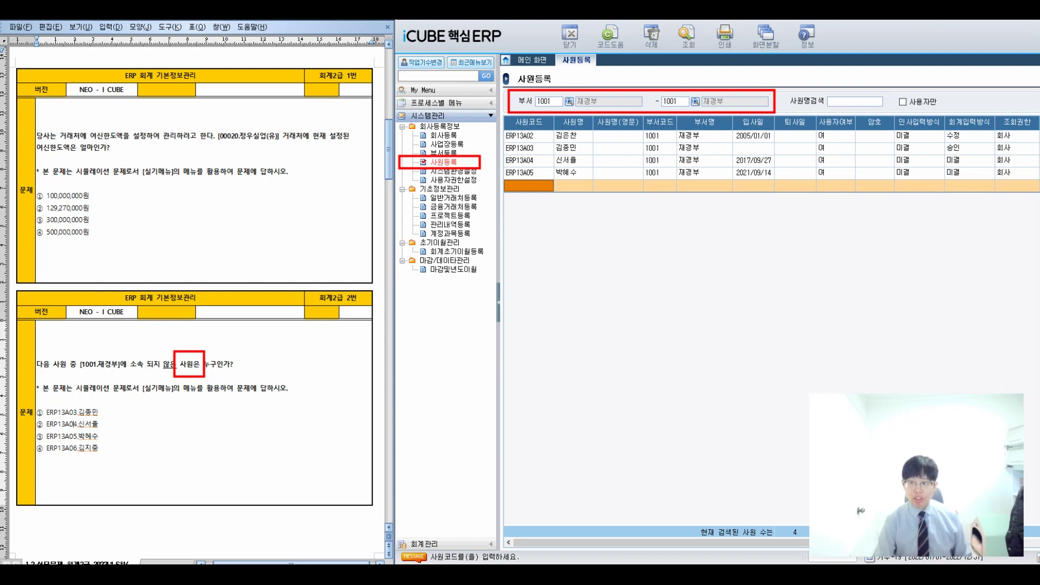
mouse_move(92, 397)
mouse_down()
mouse_move(132, 418)
mouse_move(105, 445)
mouse_up()
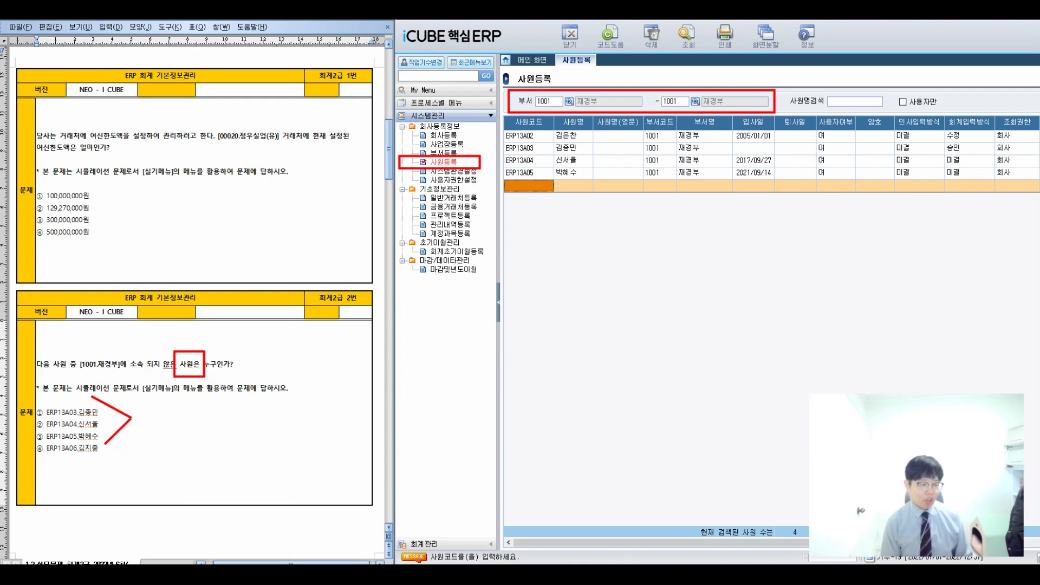
- Tick option ④, draw a circled 4 as question 2's answer, and handwrite a 재경부 note beneath it
mouse_move(33, 435)
mouse_down()
mouse_move(39, 449)
mouse_move(59, 428)
mouse_up()
mouse_move(246, 399)
mouse_down()
mouse_move(222, 436)
mouse_move(268, 435)
mouse_move(249, 449)
mouse_up()
mouse_move(287, 425)
mouse_down()
mouse_move(212, 466)
mouse_move(245, 469)
mouse_up()
drag(141, 487, 189, 526)
mouse_move(192, 492)
mouse_down()
mouse_move(204, 486)
mouse_move(235, 523)
mouse_up()
mouse_move(246, 477)
mouse_down()
mouse_move(279, 536)
mouse_move(331, 504)
mouse_up()
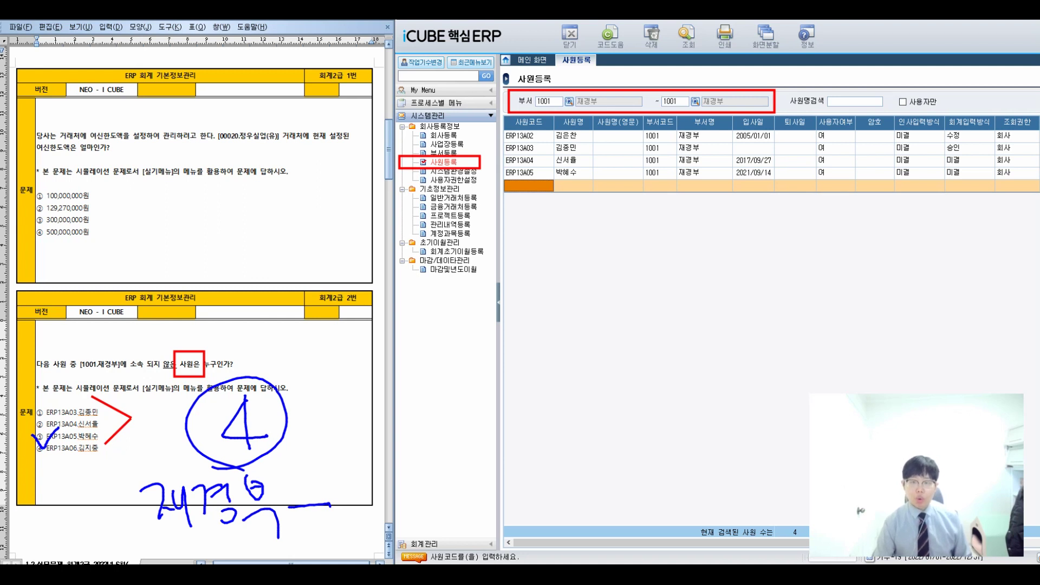
- Extend the employee query's department range to end at 4001 총무부 and rerun it
key(F12)
key(F2)
key(Down)
key(Down)
key(Down)
key(Return)
key(F12)
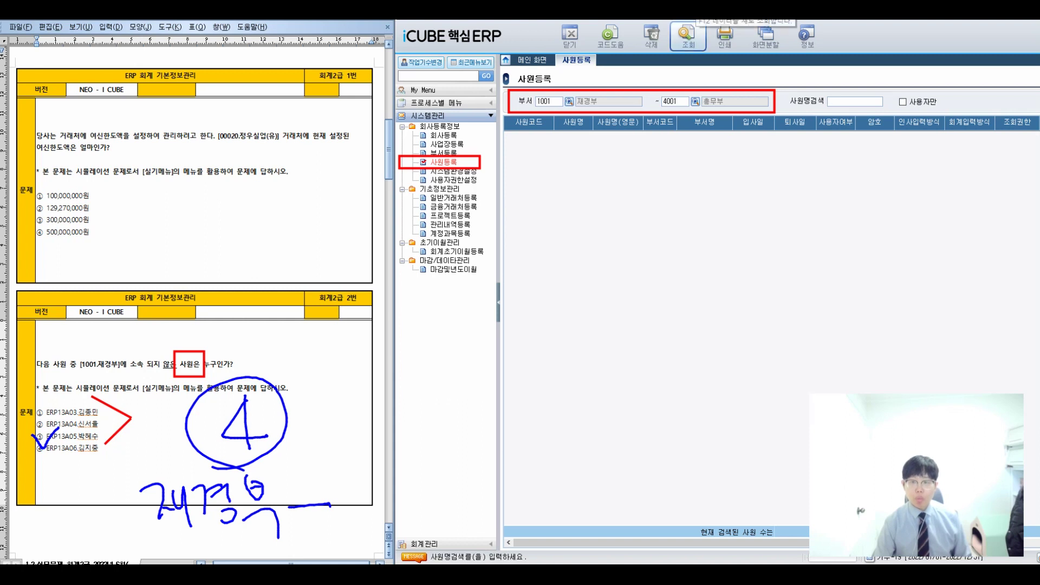
- Examine the last employee row's department and details in 사원등록, then box that row
key(Up)
key(Right)
key(Right)
key(Right)
key(Right)
key(Right)
key(Right)
click(612, 184)
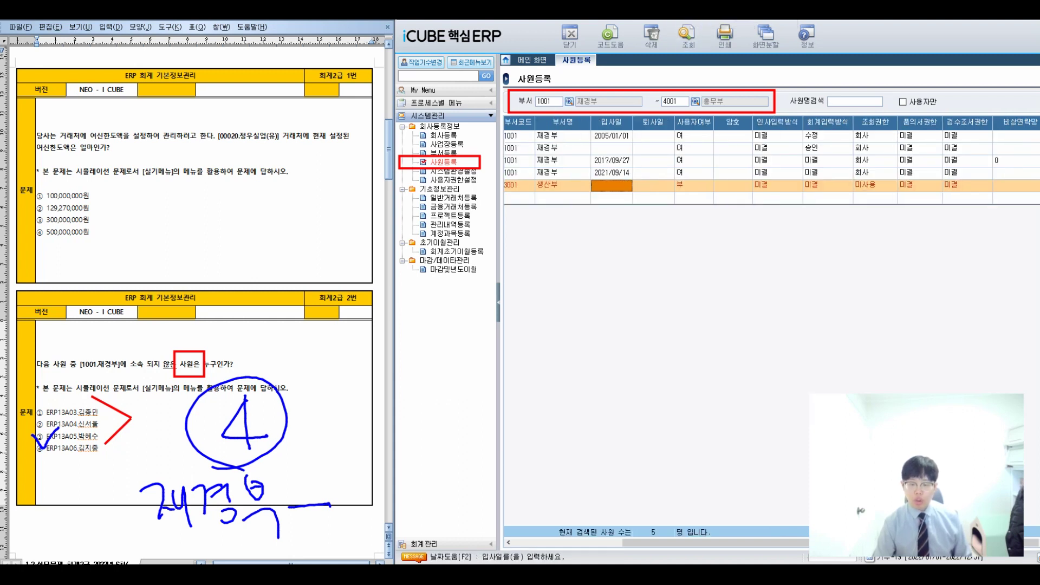
click(574, 184)
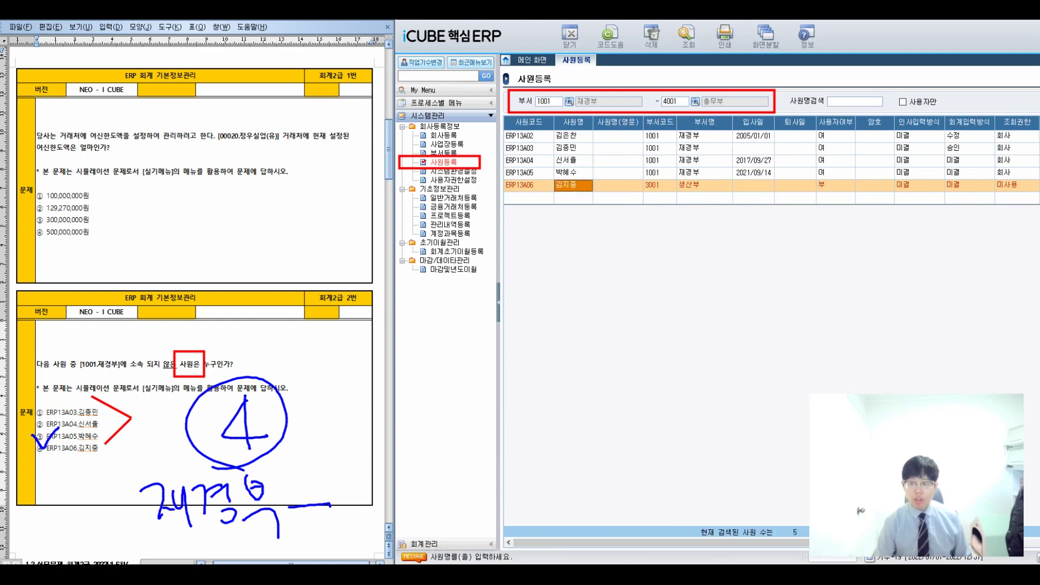
drag(500, 175, 831, 198)
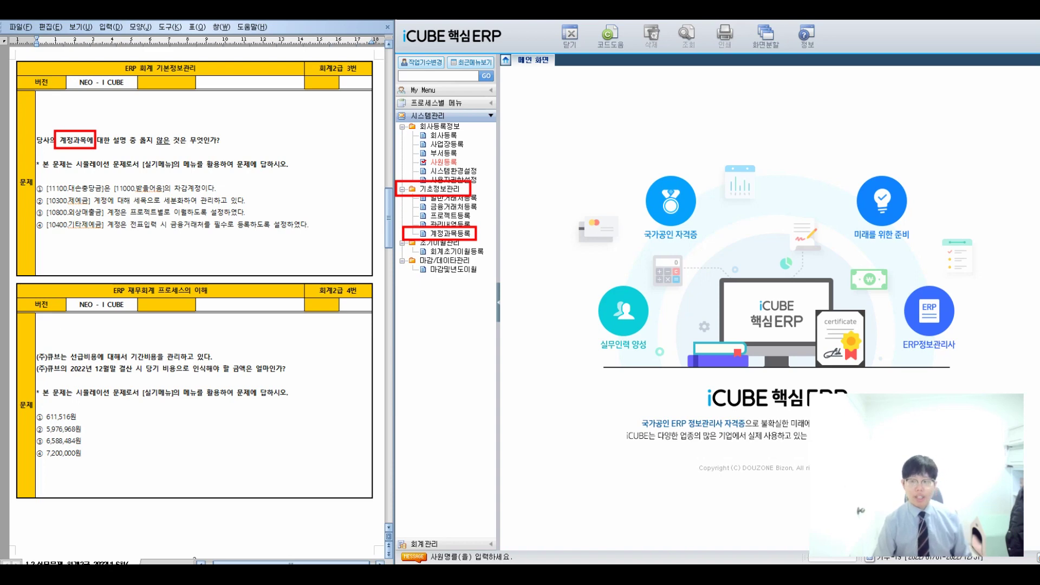
- Check account 11100 대손충당금 under 당좌자산 in 계정과목등록 and mark statement ② of question 3 as correct
click(450, 233)
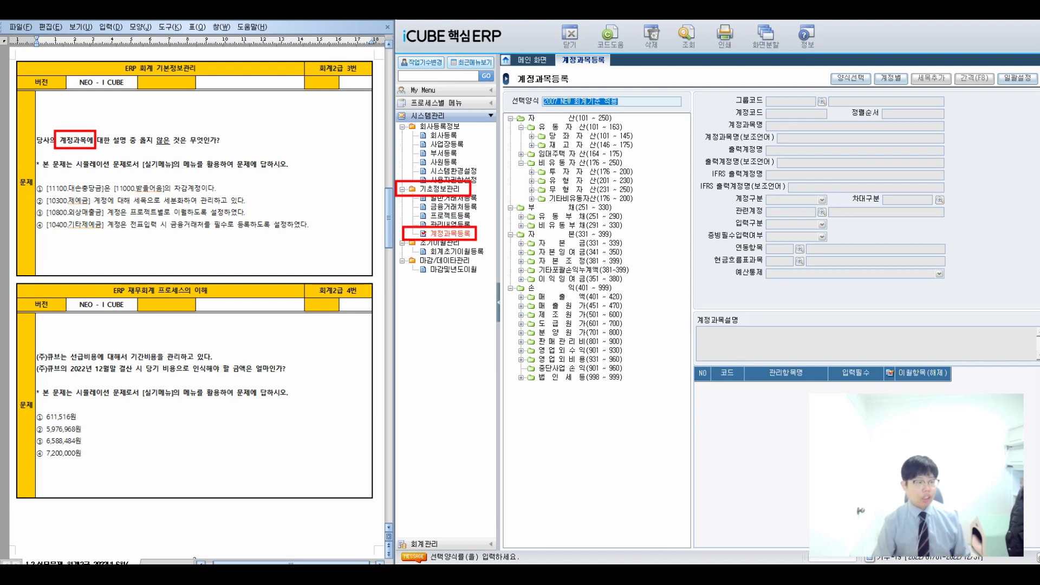
drag(47, 189, 101, 189)
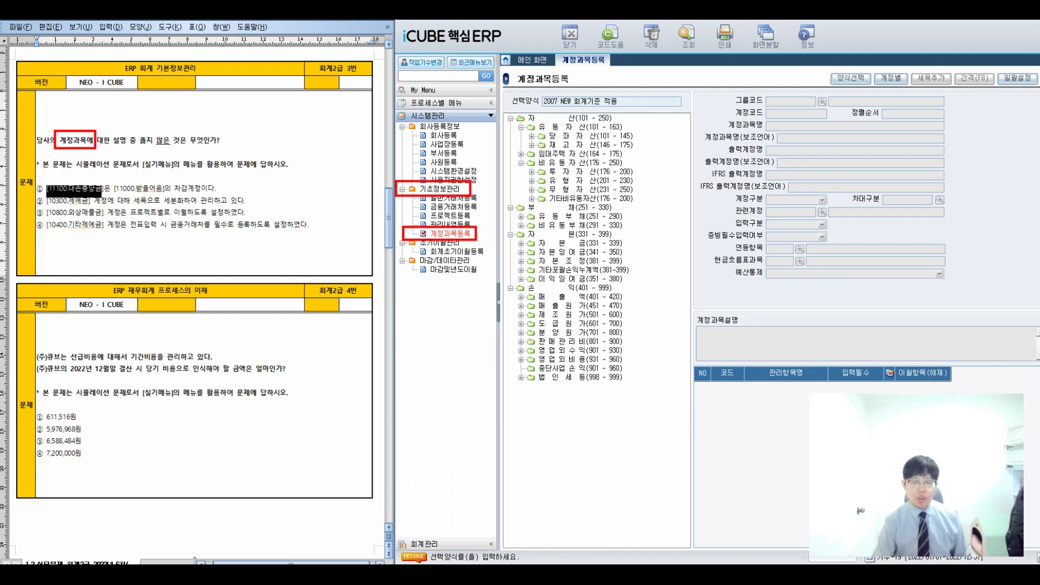
click(574, 136)
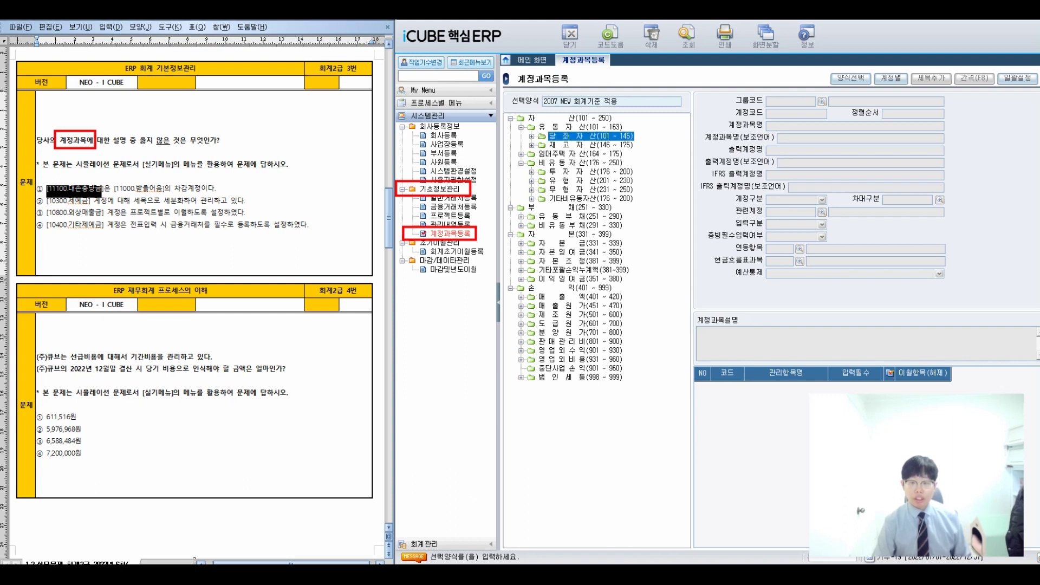
key(Right)
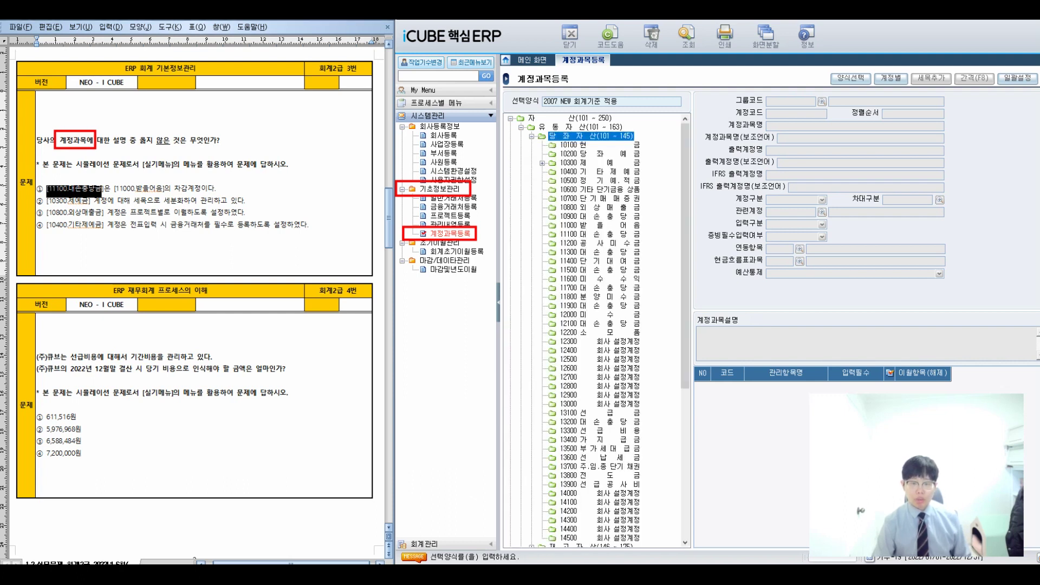
click(601, 234)
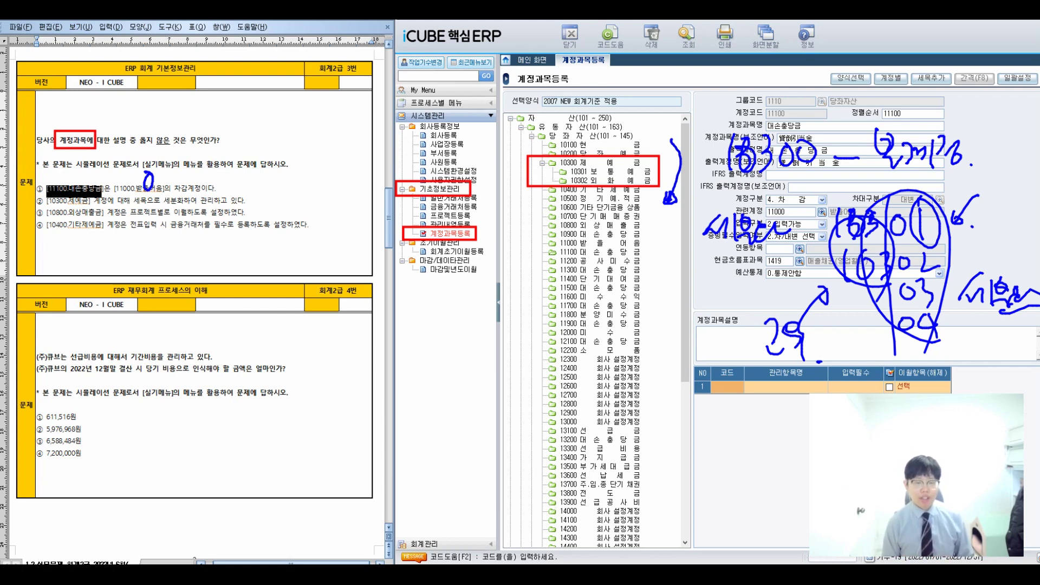
drag(187, 193, 178, 193)
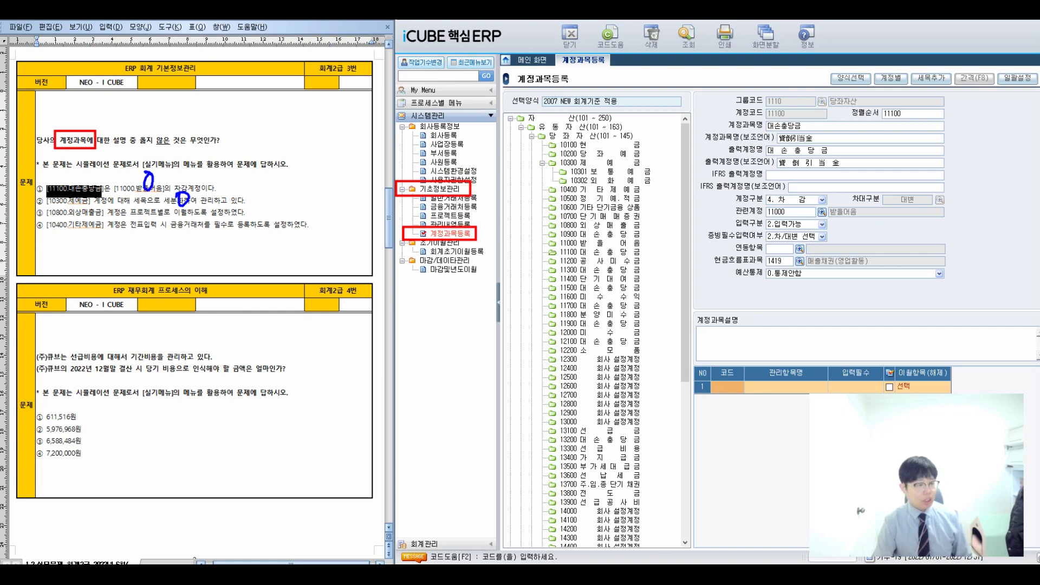
- Show account 10800 외상매출금 in a separate window and check the 입력필수 options of its 프로젝트 item
click(596, 225)
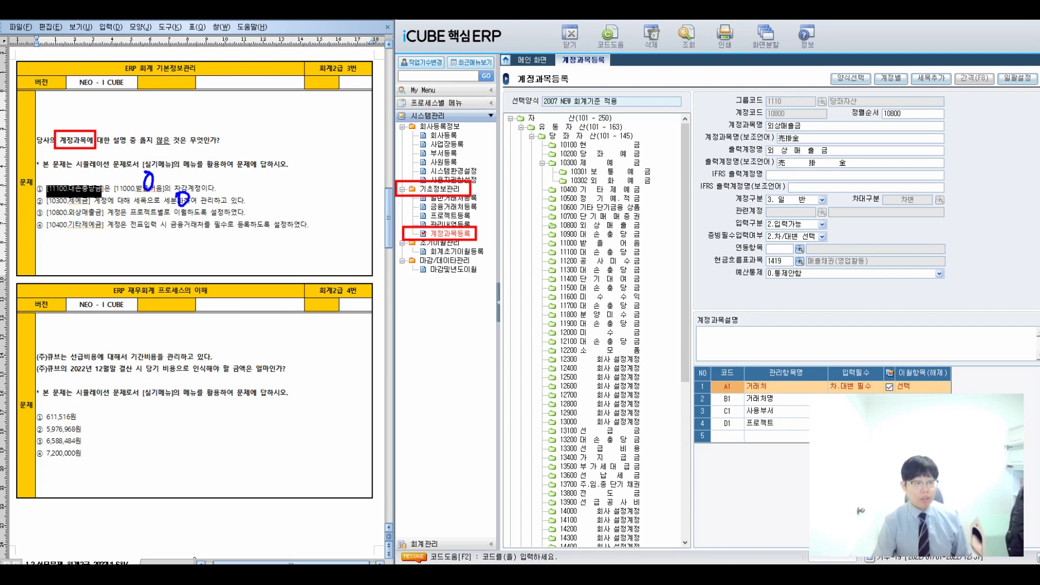
click(765, 37)
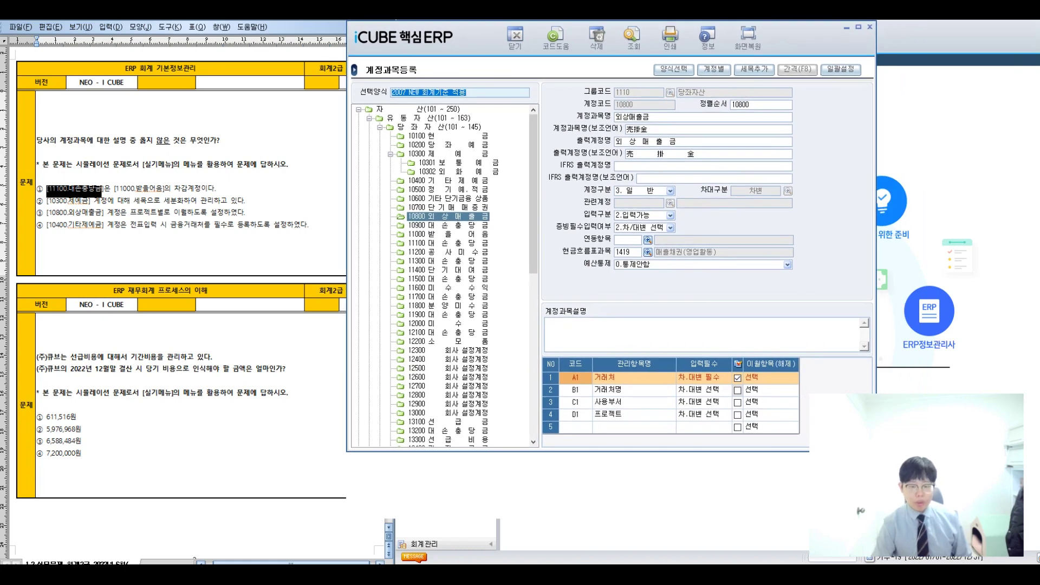
click(634, 414)
click(703, 414)
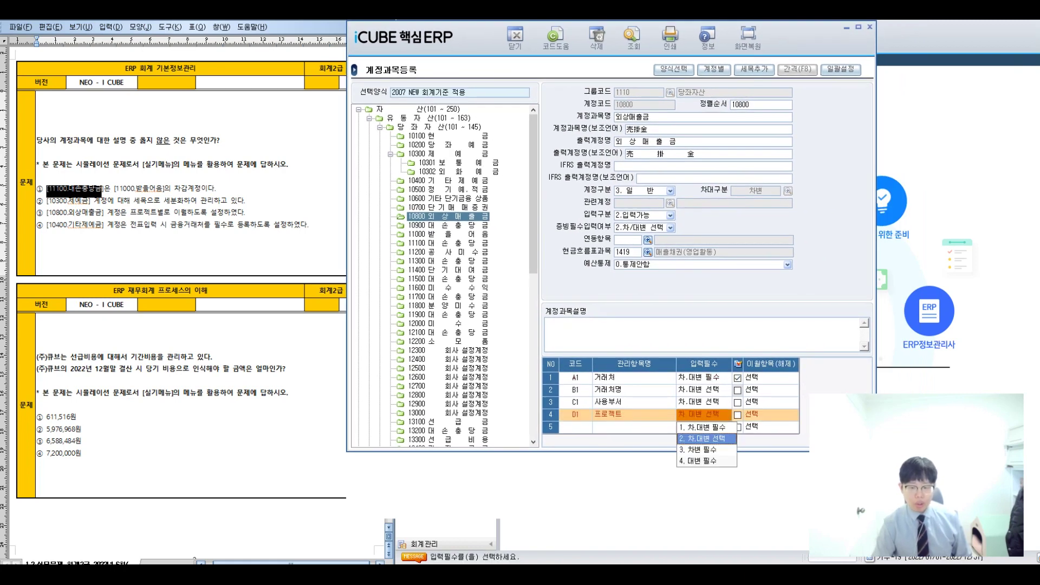
key(Return)
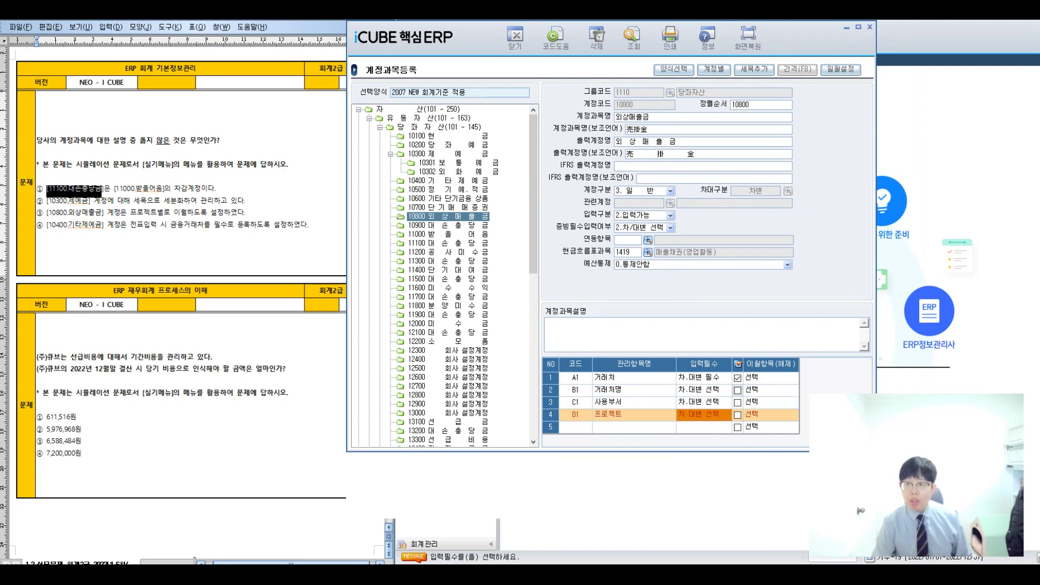
- Box the 이월항목 column, draw a circled check mark with a note above it, and annotate item code A1
mouse_move(730, 356)
mouse_down()
mouse_move(761, 403)
mouse_move(801, 423)
mouse_up()
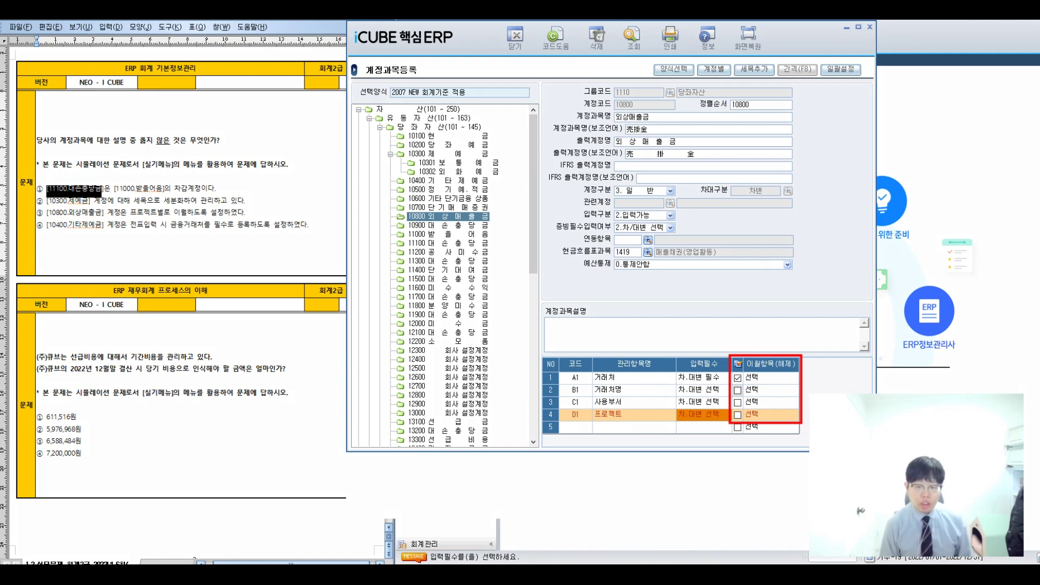
drag(805, 283, 776, 327)
mouse_move(719, 239)
mouse_down()
mouse_move(729, 265)
mouse_move(751, 235)
mouse_up()
mouse_move(707, 228)
mouse_down()
mouse_move(743, 217)
mouse_move(800, 250)
mouse_up()
mouse_move(851, 224)
mouse_down()
mouse_move(845, 258)
mouse_move(894, 263)
mouse_up()
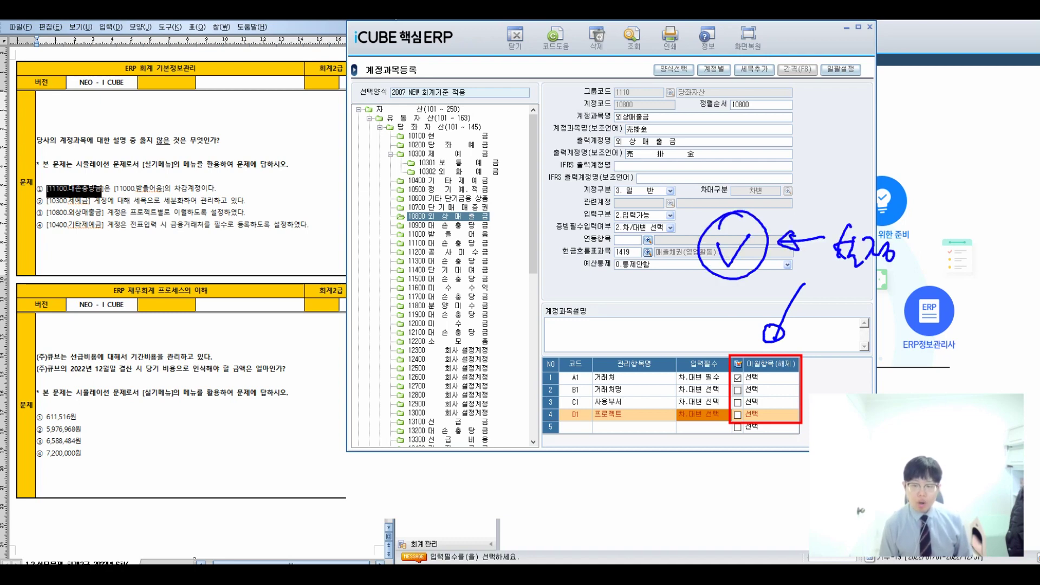
mouse_move(596, 368)
mouse_down()
mouse_move(572, 364)
mouse_move(599, 375)
mouse_move(629, 317)
mouse_move(594, 355)
mouse_up()
mouse_move(643, 319)
mouse_down()
mouse_move(632, 352)
mouse_move(684, 349)
mouse_up()
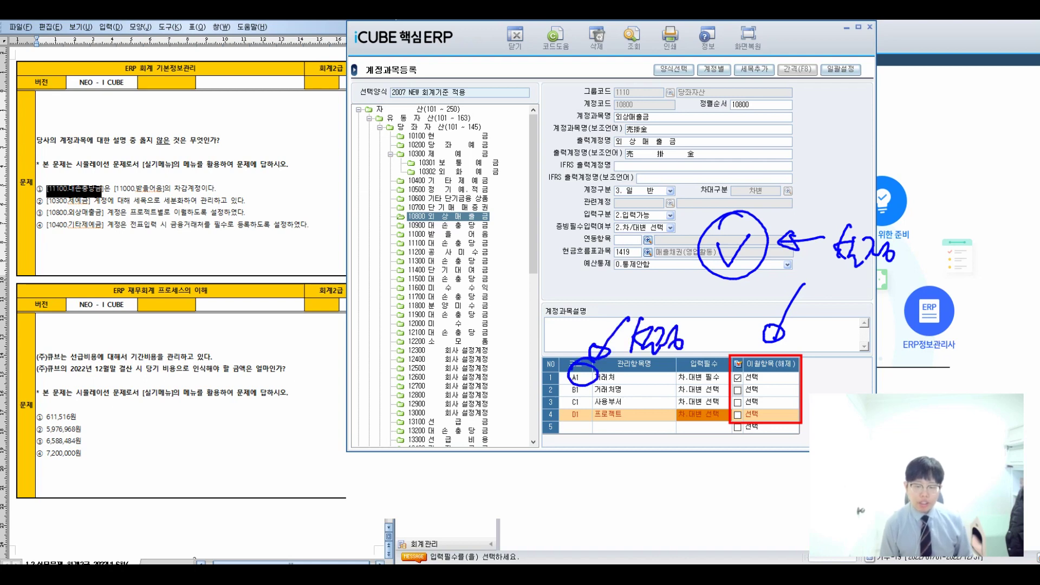
- Circle the unchecked 이월항목 boxes of items B1 to D1, point an arrow at them and add an X note
mouse_move(772, 425)
mouse_down()
mouse_move(778, 390)
mouse_move(759, 436)
mouse_up()
mouse_move(658, 480)
mouse_down()
mouse_move(731, 422)
mouse_move(723, 437)
mouse_up()
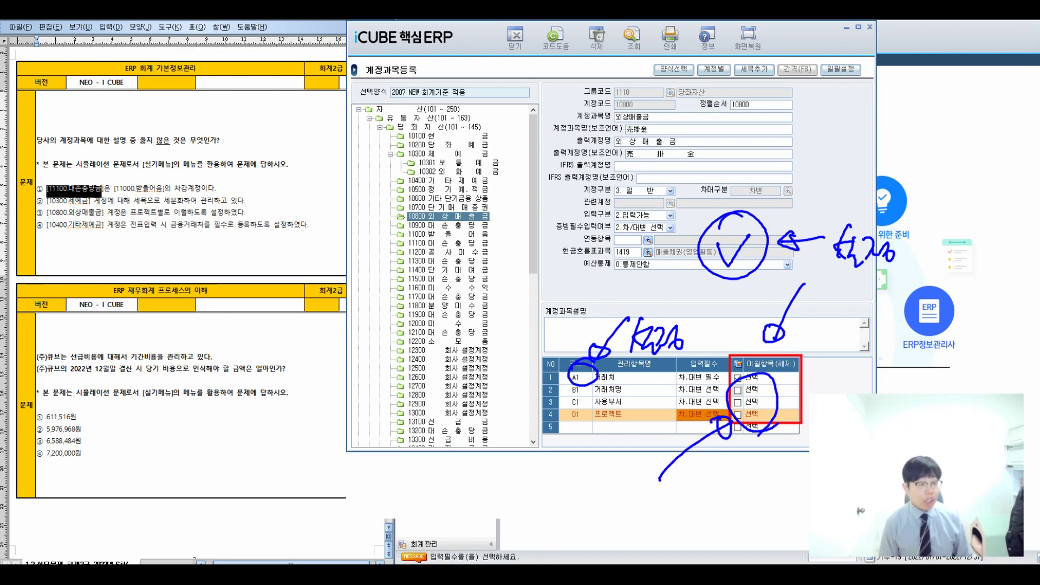
mouse_move(579, 460)
mouse_down()
mouse_move(615, 501)
mouse_move(637, 496)
mouse_up()
mouse_move(669, 463)
mouse_down()
mouse_move(655, 506)
mouse_move(678, 496)
mouse_up()
click(691, 494)
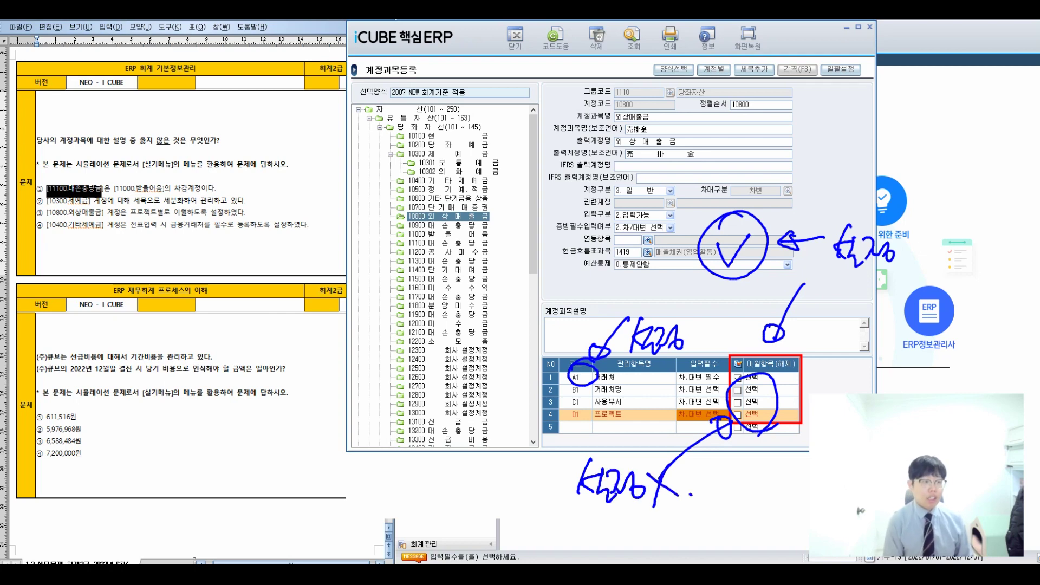
- Tick option ③ and write a large circled 3 as the answer to question 3
drag(33, 203, 54, 198)
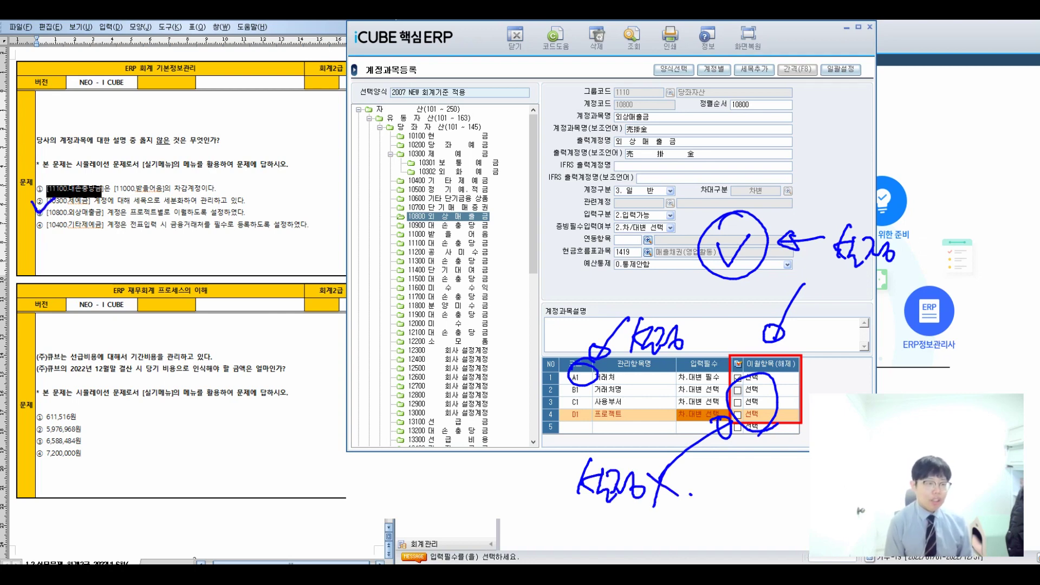
drag(195, 106, 223, 179)
mouse_move(217, 96)
mouse_down()
mouse_move(172, 157)
mouse_move(179, 100)
mouse_up()
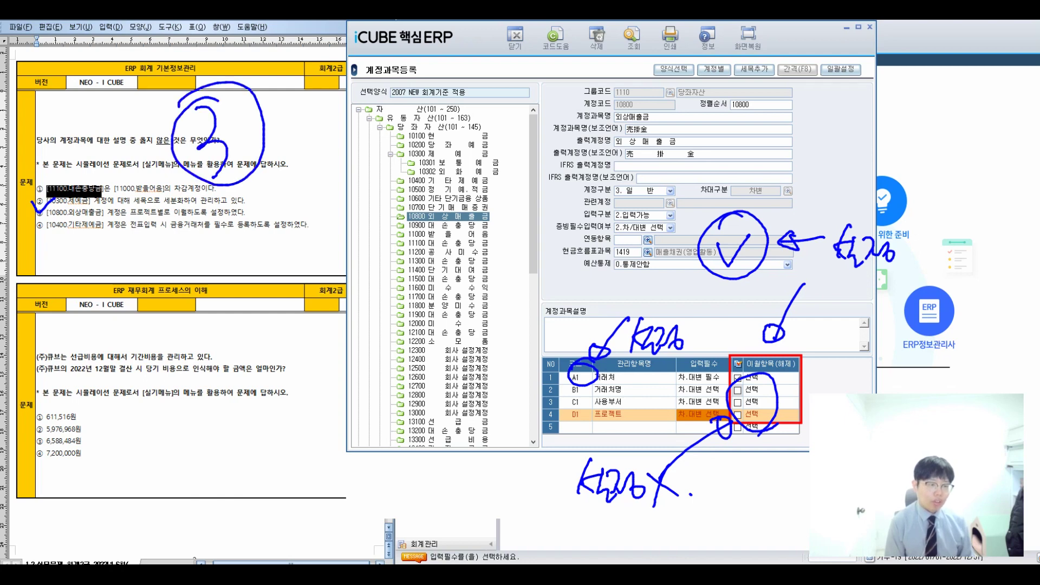
- Cross out the 프로젝트별 wording in option ③ and display the settings of account 10400 기타제예금
drag(156, 205, 134, 222)
drag(137, 207, 168, 222)
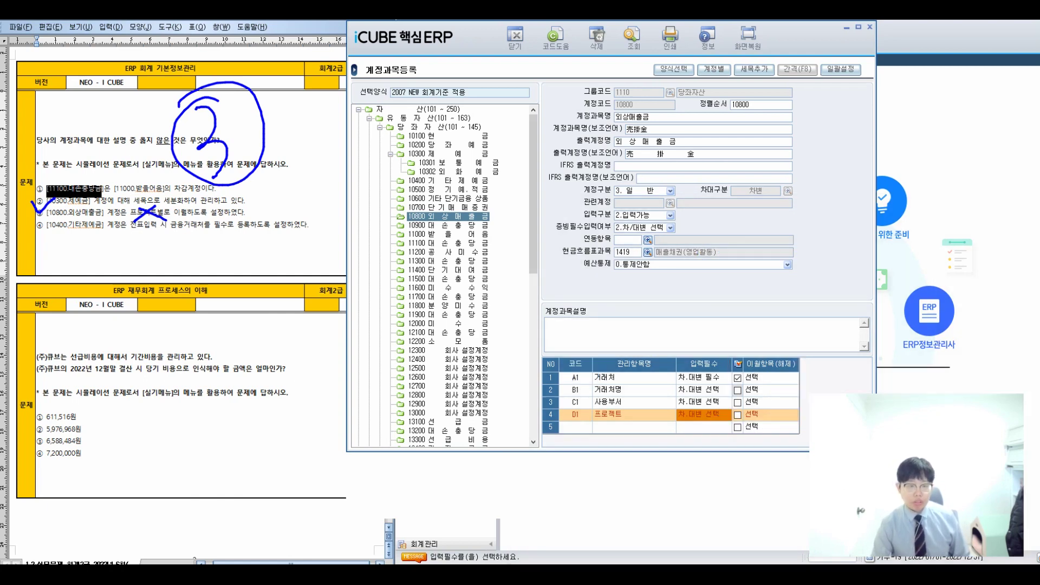
click(444, 181)
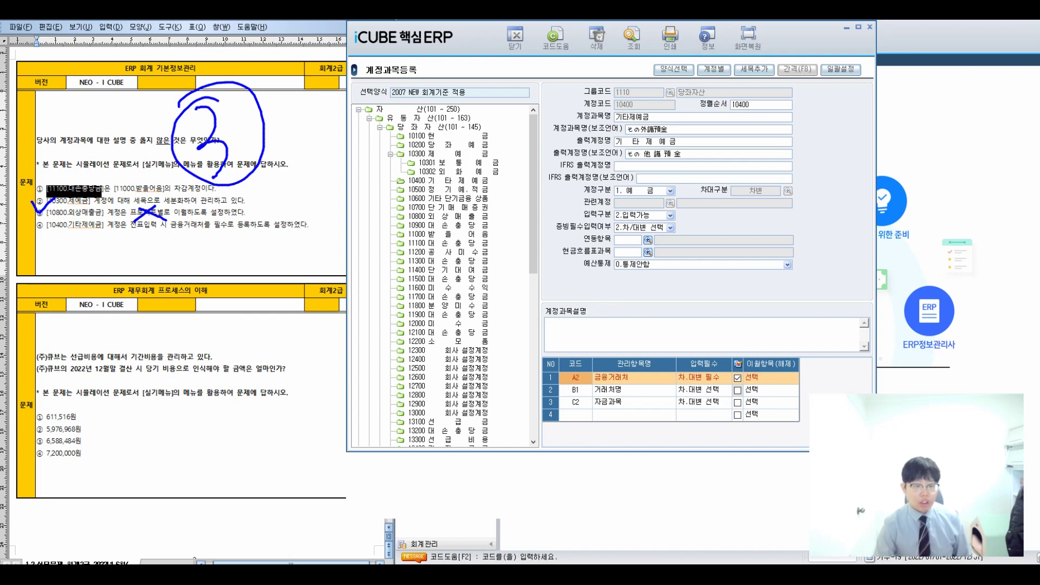
click(448, 180)
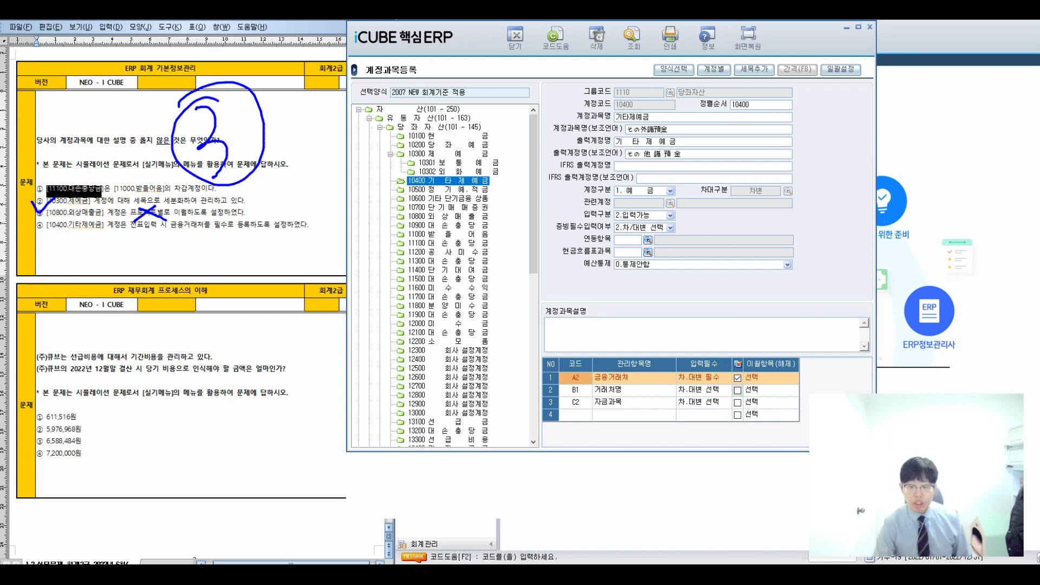
key(Tab)
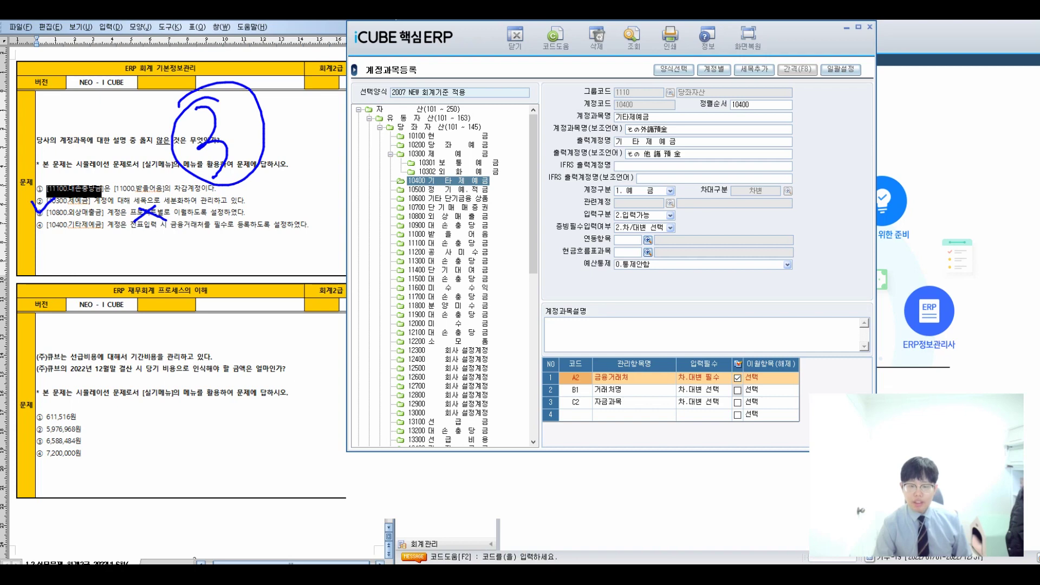
- Box the A2 금융거래처 item, box and cross out 증빙필수입력여부, and circle the item's 입력필수 setting
drag(541, 368, 803, 386)
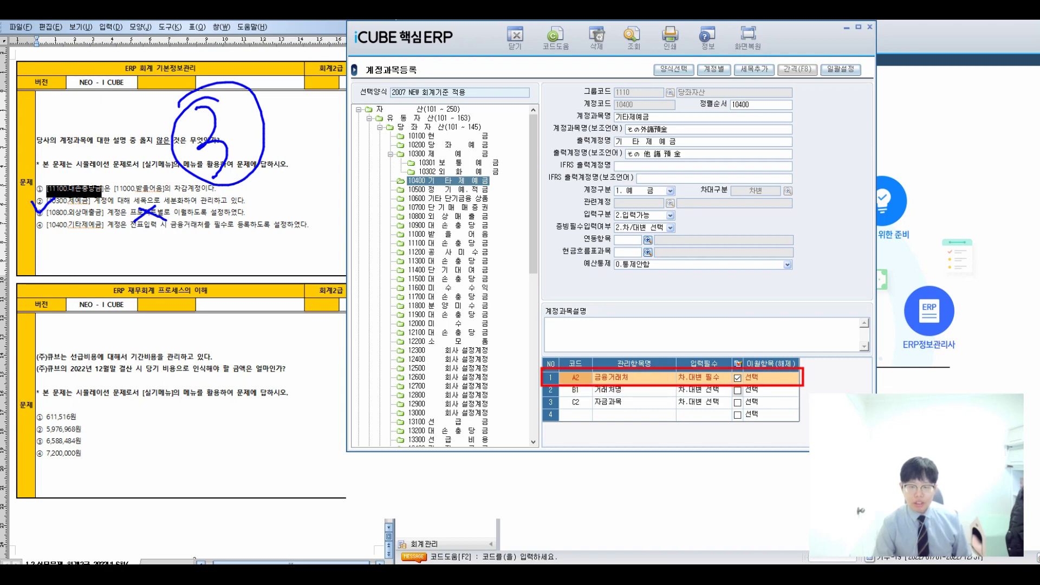
mouse_move(546, 219)
mouse_down()
mouse_move(619, 219)
mouse_move(677, 235)
mouse_move(547, 222)
mouse_up()
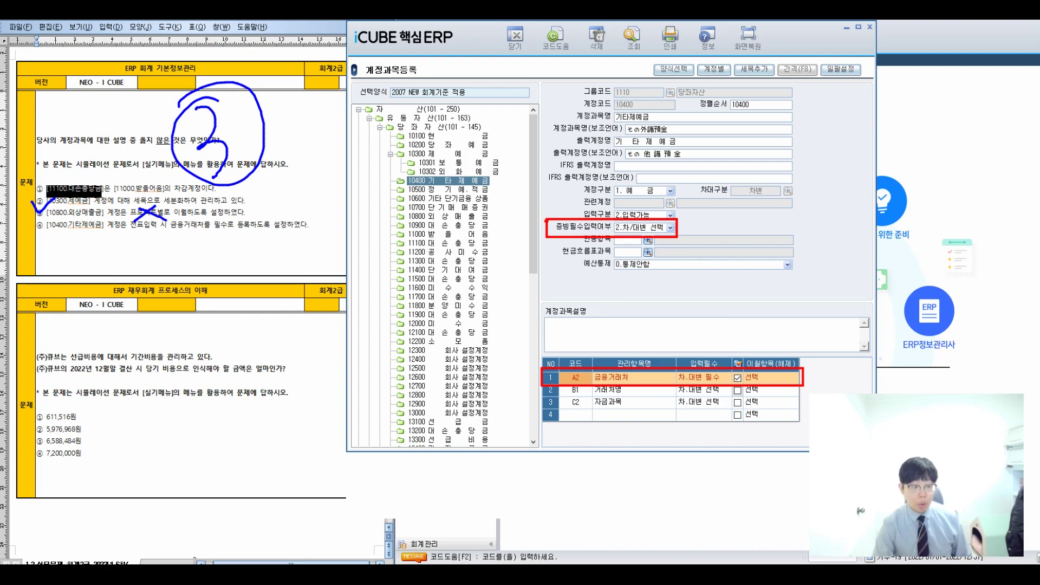
drag(681, 179, 583, 259)
drag(593, 206, 682, 288)
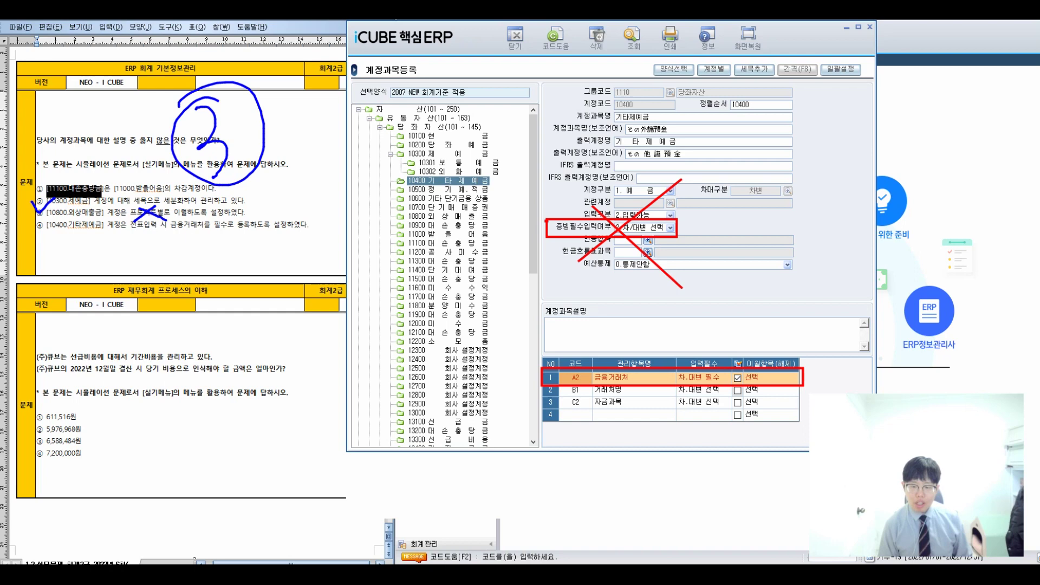
mouse_move(704, 339)
mouse_down()
mouse_move(664, 379)
mouse_move(696, 328)
mouse_up()
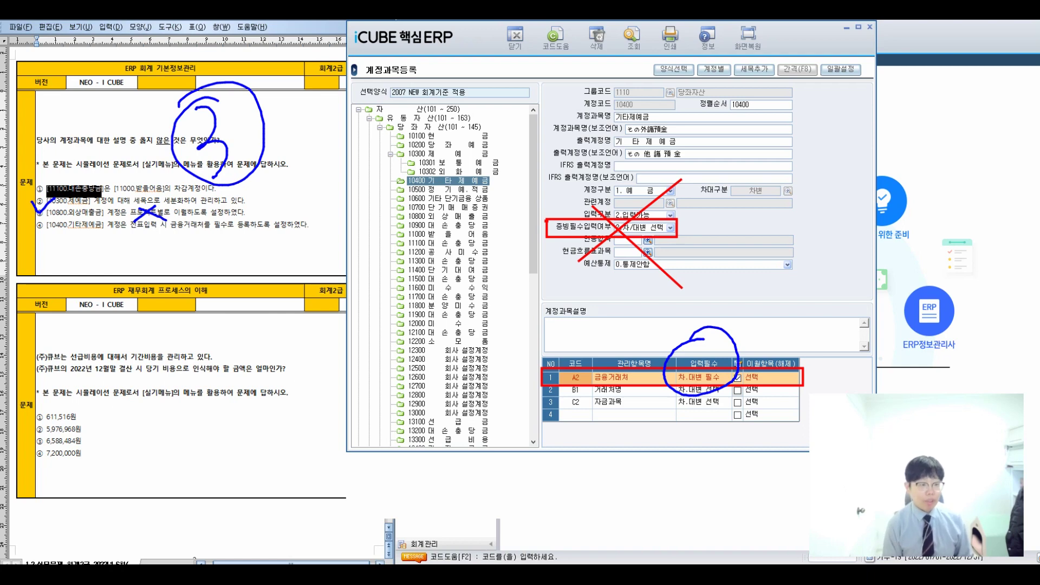
drag(206, 224, 186, 223)
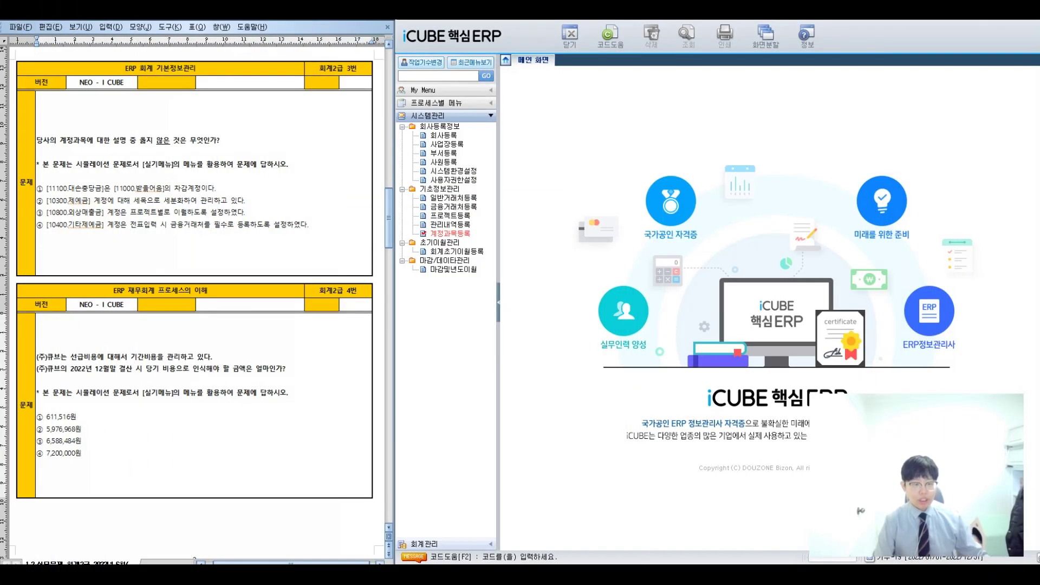
- Show the 회계관리 menus and write "기간비용" in quotation marks above question 4, with a line to the boxed term
click(424, 543)
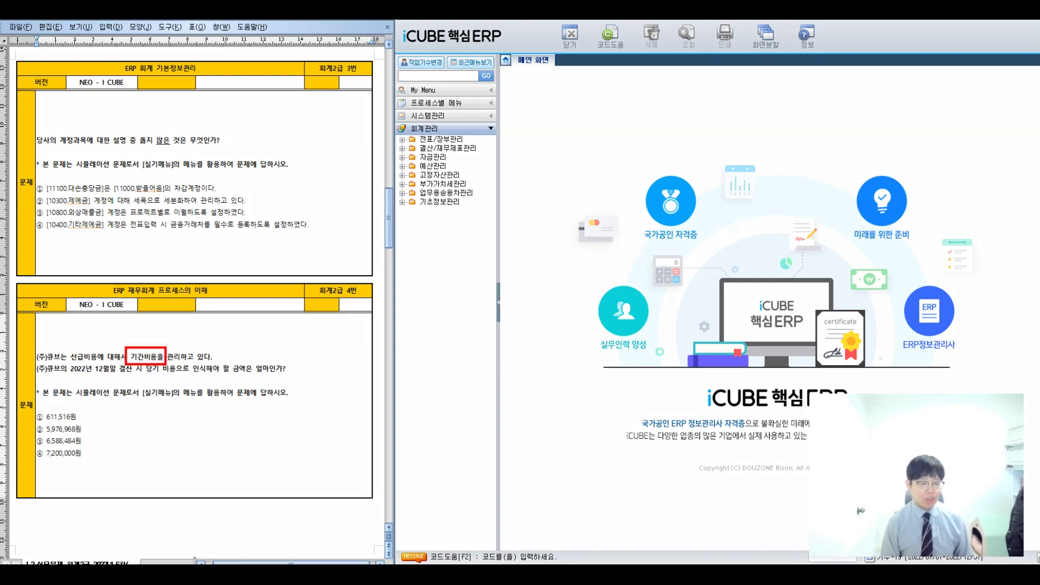
drag(181, 289, 163, 325)
drag(98, 253, 120, 275)
mouse_move(126, 252)
mouse_down()
mouse_move(130, 269)
mouse_move(142, 265)
mouse_up()
drag(142, 269, 152, 278)
mouse_move(158, 251)
mouse_down()
mouse_move(158, 273)
mouse_move(170, 272)
mouse_up()
mouse_move(173, 253)
mouse_down()
mouse_move(174, 276)
mouse_move(182, 256)
mouse_up()
drag(178, 264, 188, 271)
drag(91, 255, 85, 264)
drag(205, 252, 202, 258)
drag(97, 257, 93, 268)
- Extend the handwritten note above question 4 with "= 기간비용현황"
drag(217, 265, 234, 264)
drag(239, 261, 253, 267)
drag(216, 279, 262, 278)
drag(261, 261, 284, 278)
mouse_move(282, 271)
mouse_down()
mouse_move(307, 274)
mouse_move(312, 288)
mouse_up()
drag(319, 252, 336, 271)
mouse_move(323, 275)
mouse_down()
mouse_move(332, 283)
mouse_move(381, 260)
mouse_move(379, 281)
mouse_up()
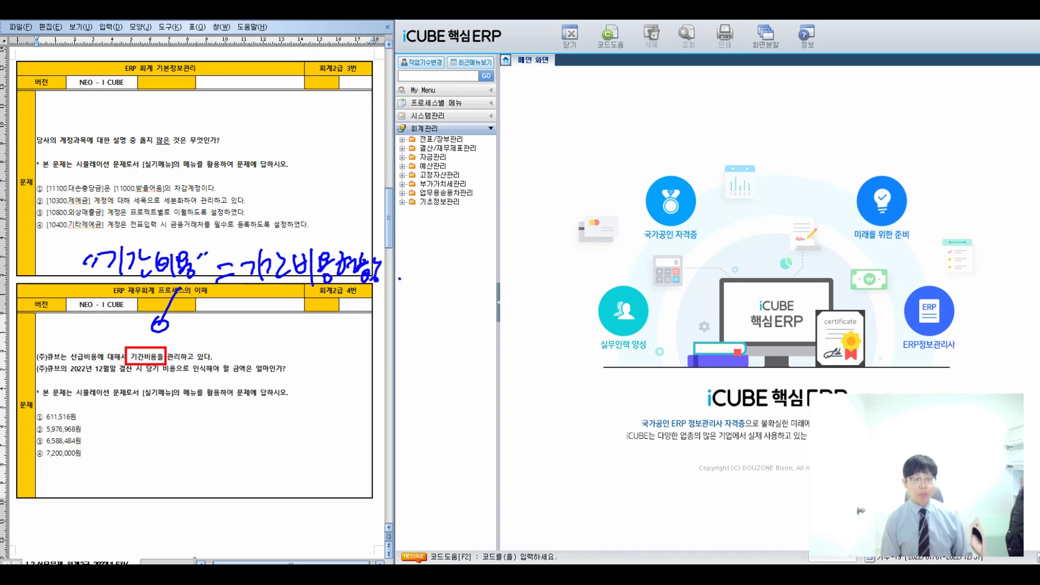
- Write "전표/장부관리" beneath the 기간비용현황 note as the place where that program is found
mouse_move(259, 316)
mouse_down()
mouse_move(281, 333)
mouse_move(254, 360)
mouse_move(284, 367)
mouse_up()
drag(287, 342, 299, 361)
mouse_move(302, 338)
mouse_down()
mouse_move(314, 366)
mouse_move(327, 349)
mouse_move(328, 368)
mouse_up()
drag(329, 340, 337, 355)
mouse_move(337, 342)
mouse_down()
mouse_move(344, 362)
mouse_move(358, 356)
mouse_up()
drag(359, 337, 366, 366)
click(381, 367)
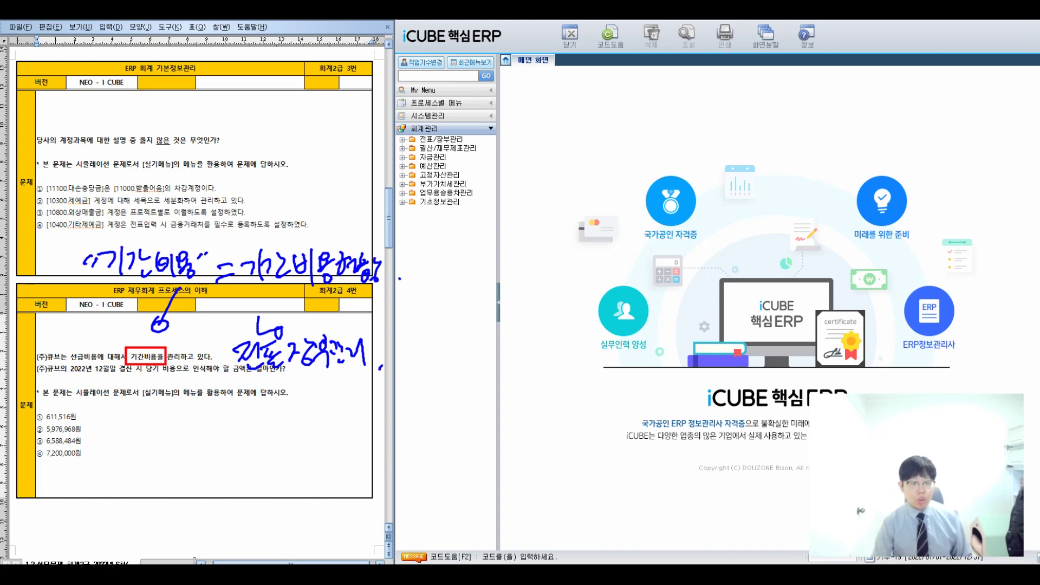
- Expand 전표/장부관리, box it and its 기간비용현황 entry in red, and open 기간비용현황
click(402, 139)
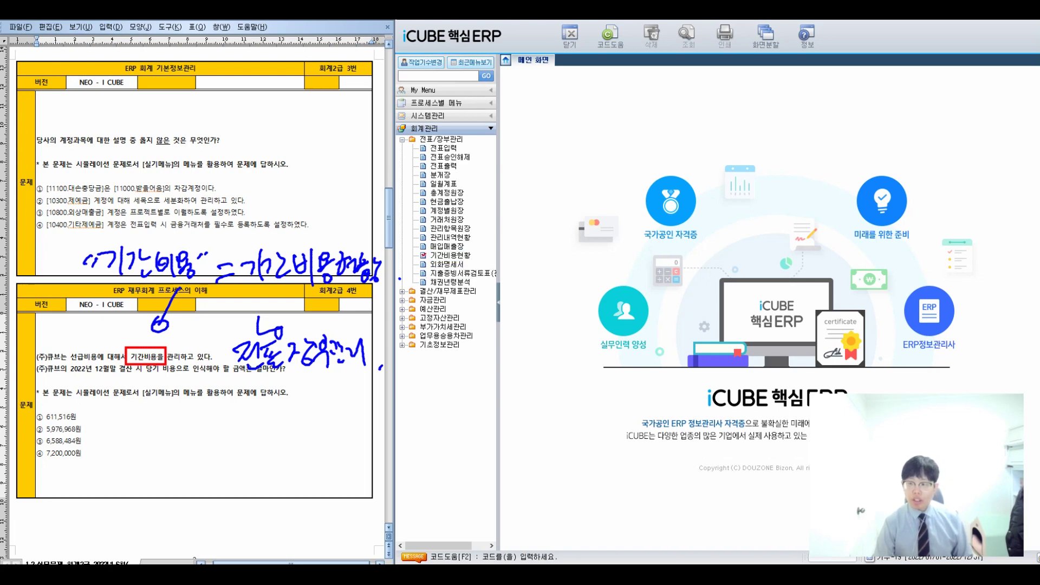
drag(395, 129, 476, 143)
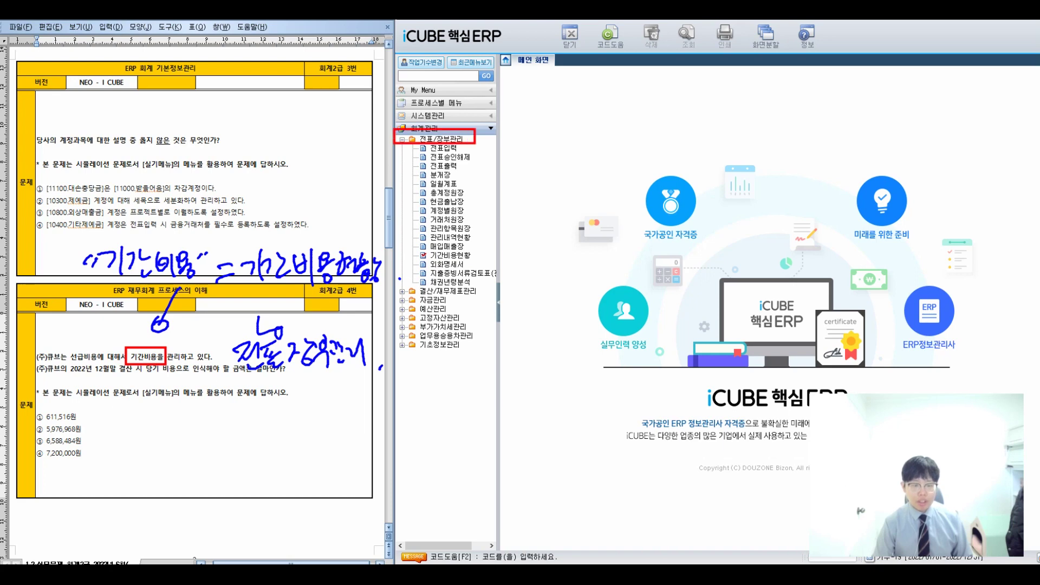
drag(410, 246, 478, 263)
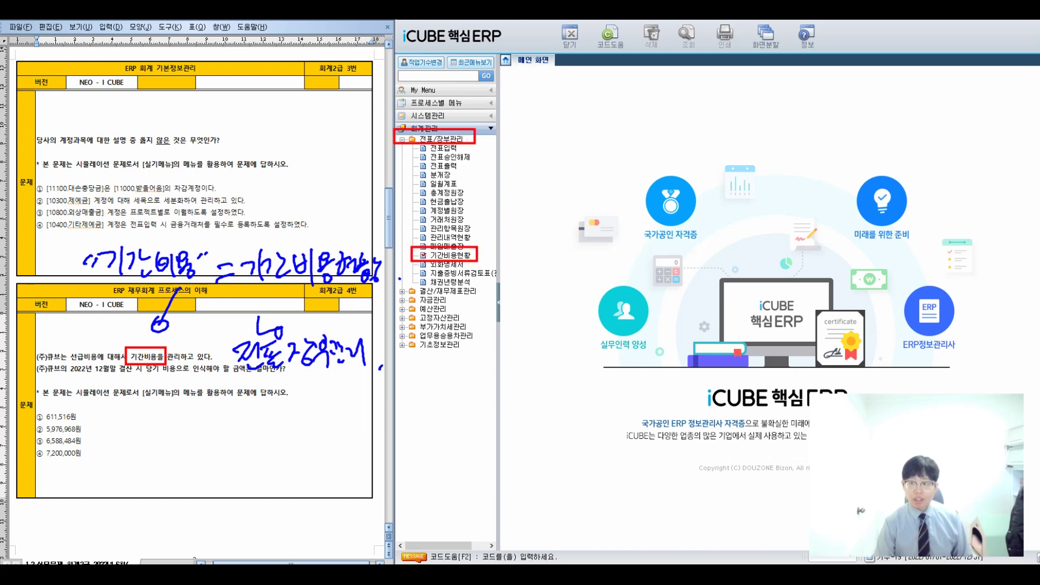
click(450, 254)
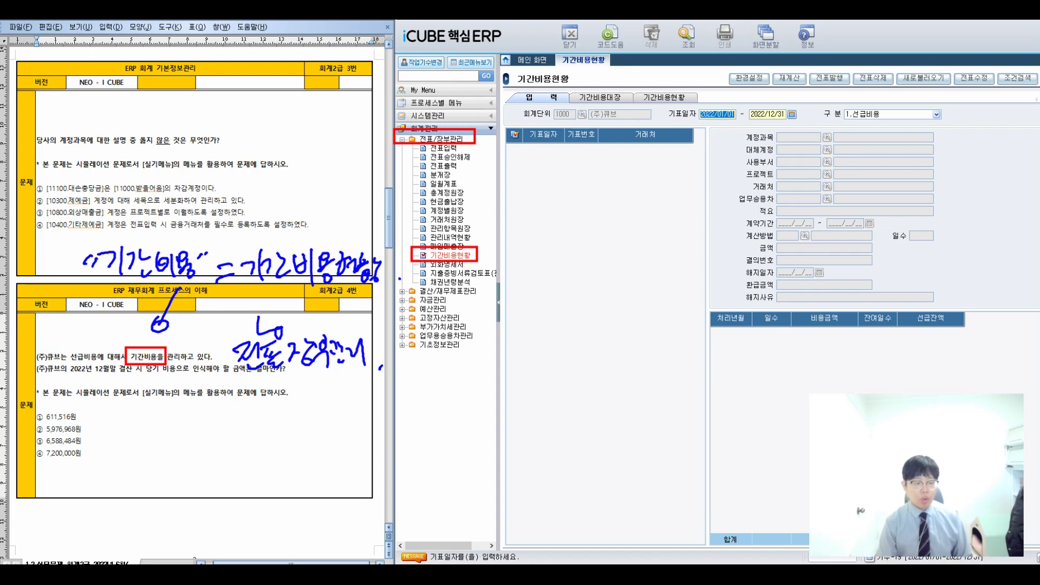
- Query the 선급비용 entries for 기표일자 2022/01/01 to 2022/12/31, boxing the date range in red
text(20220101)
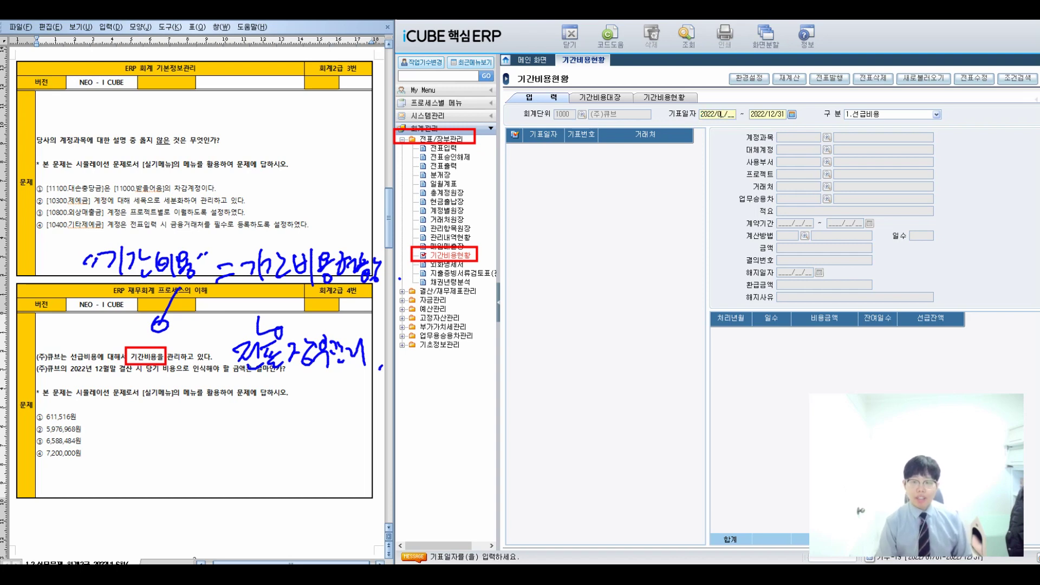
key(Return)
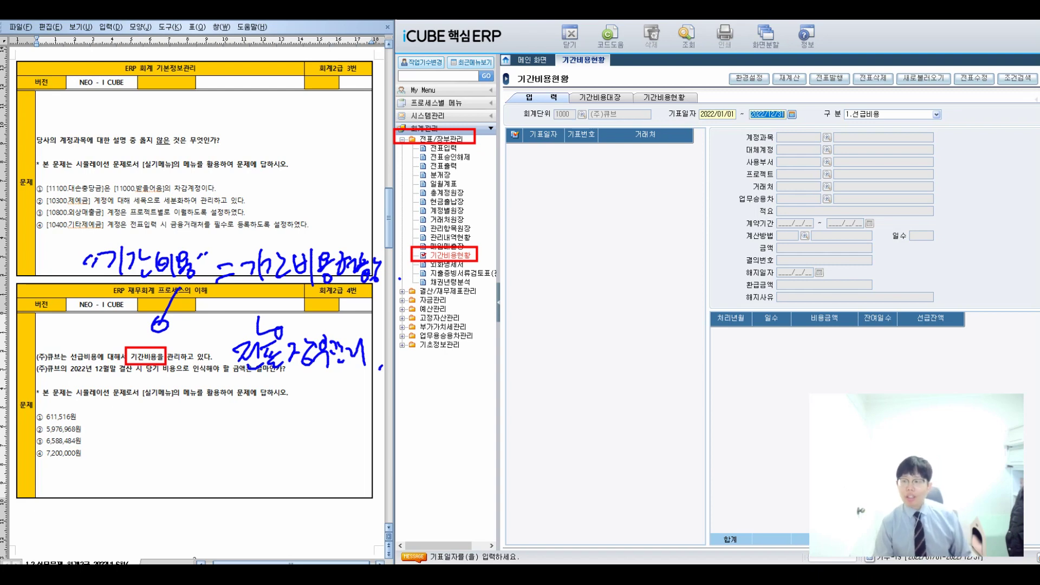
key(Return)
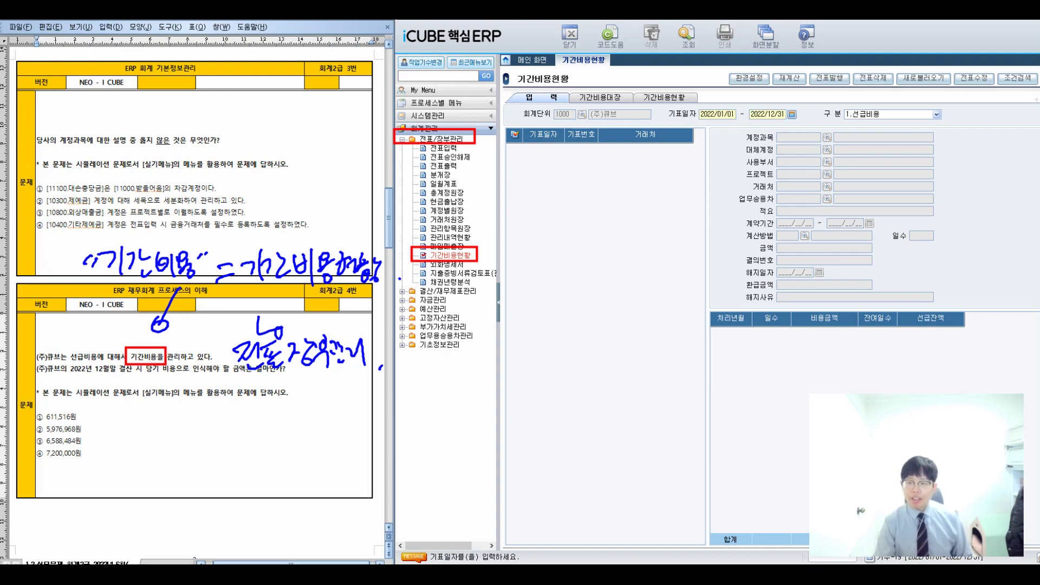
drag(667, 104, 802, 124)
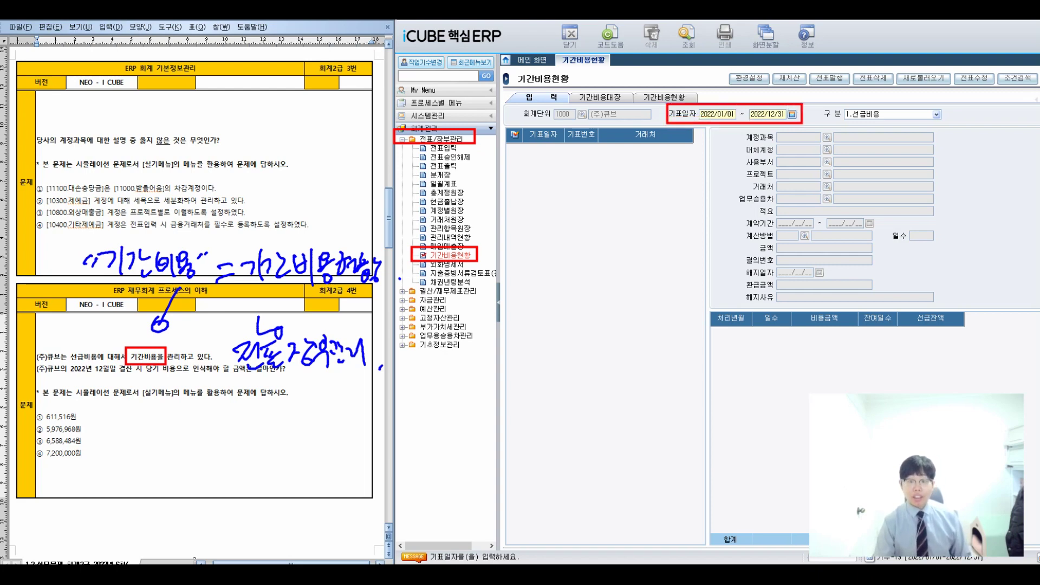
click(687, 35)
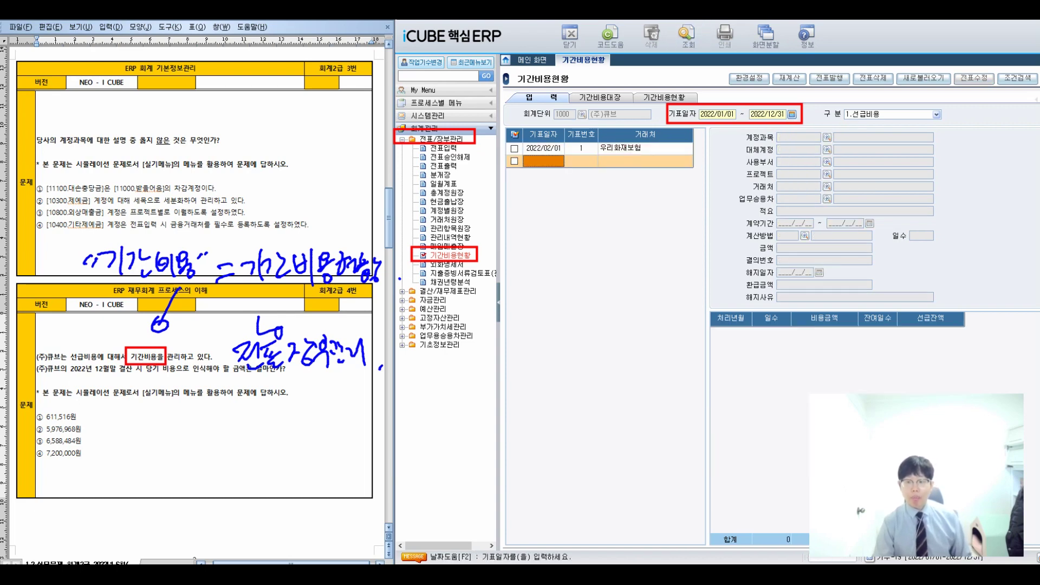
- Show the 우리화재보험 entry dated 2022/02/01 in a separate window and select its 2023/01 비용금액
click(581, 148)
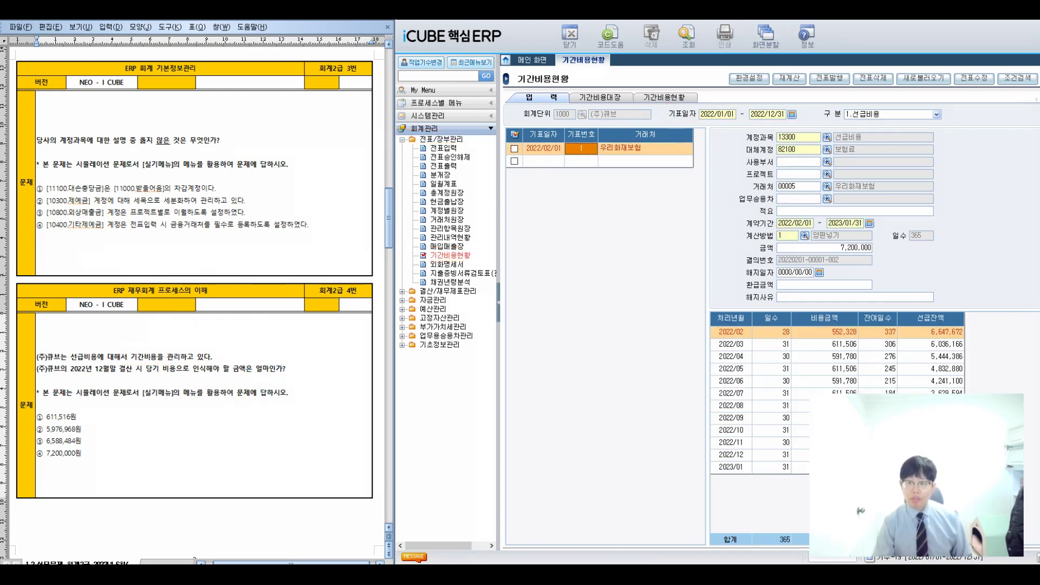
click(765, 37)
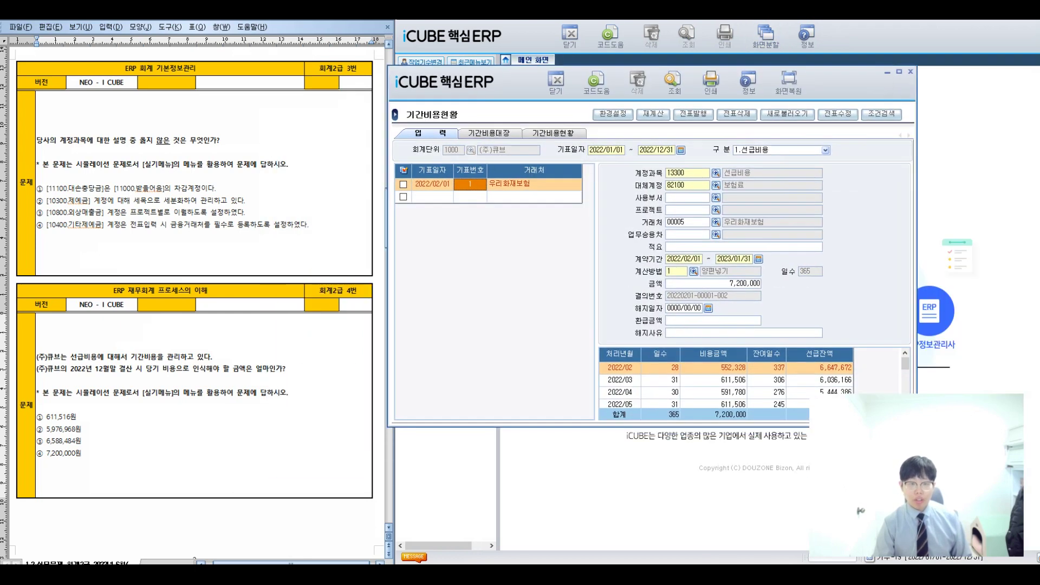
scroll(731, 344, down, 3)
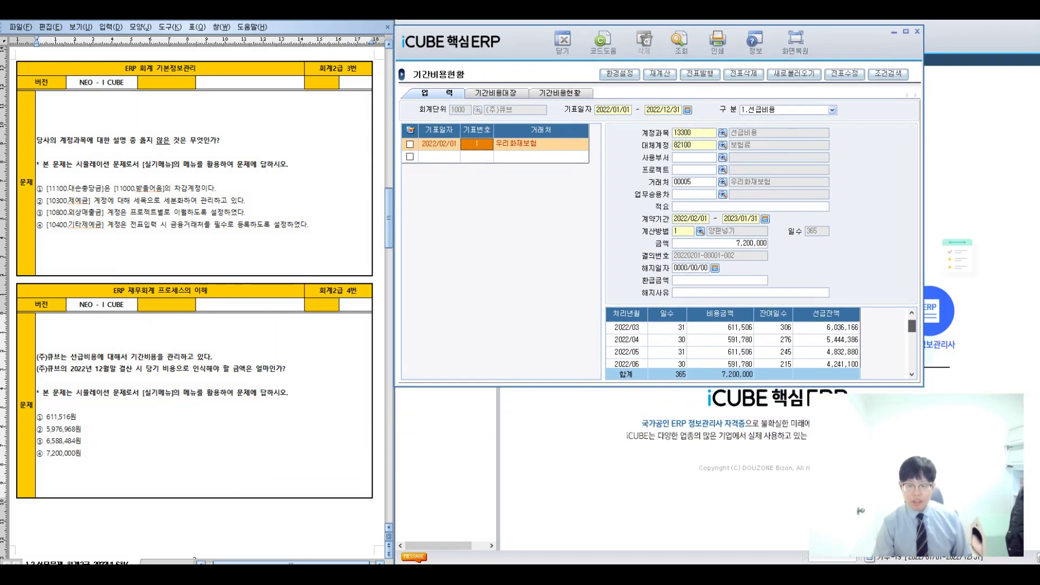
scroll(731, 344, down, 1)
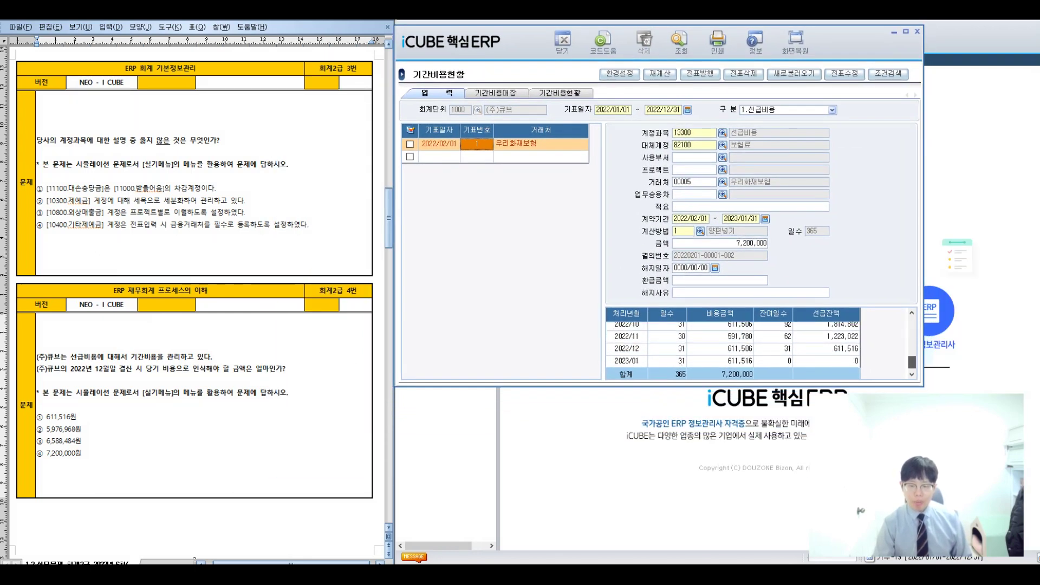
click(721, 361)
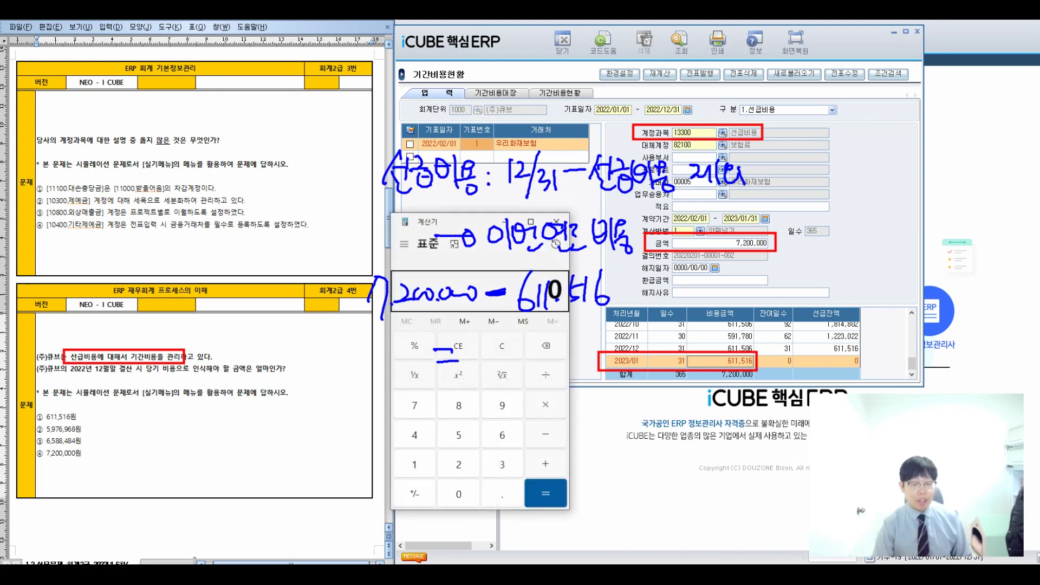
- Move the calculator away from the handwritten notes and compute 7200000 - 611516
drag(416, 220, 838, 98)
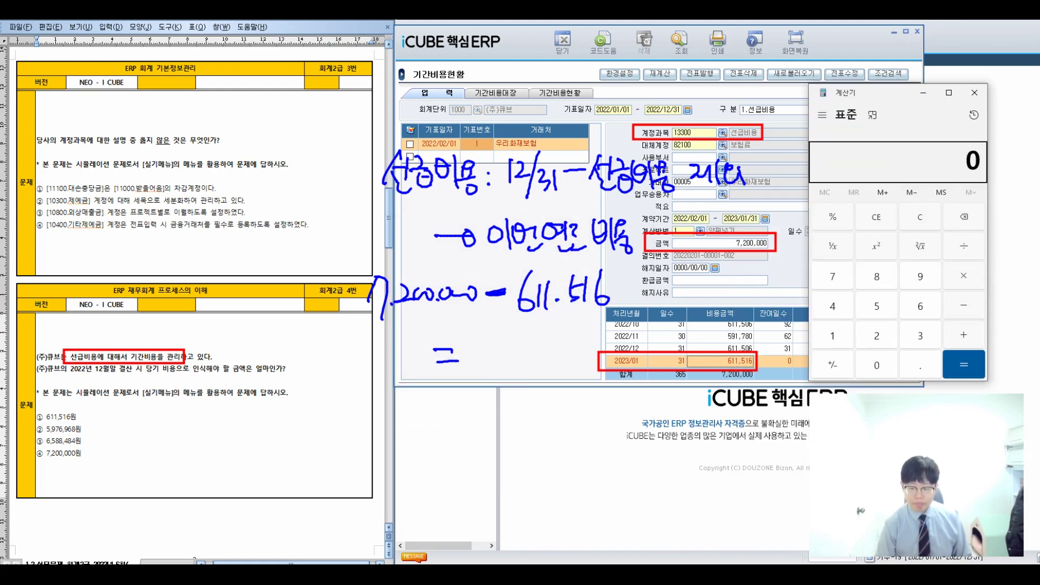
key(Escape)
text(7200000 - 61)
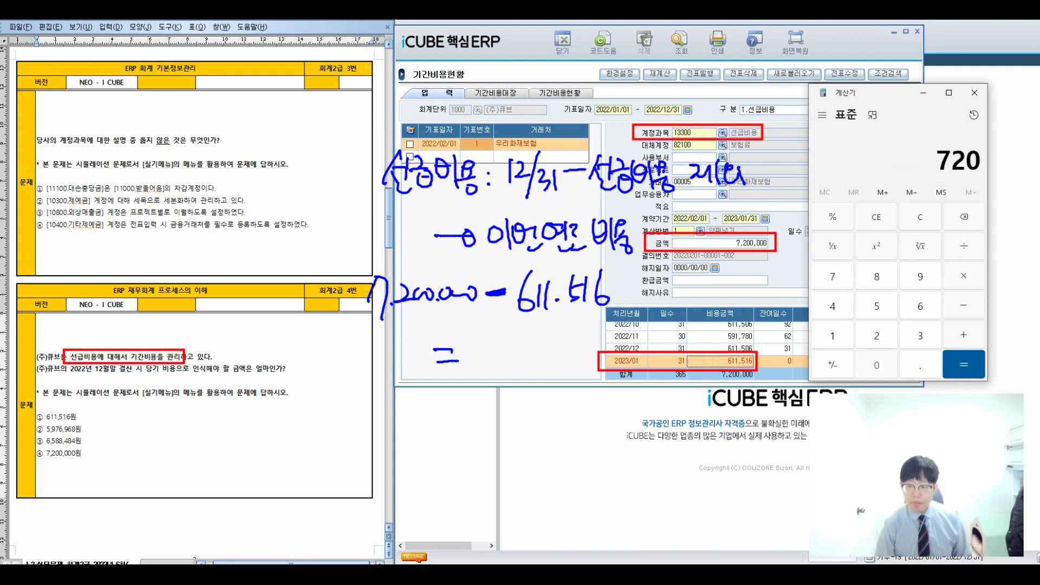
text(1516)
key(Return)
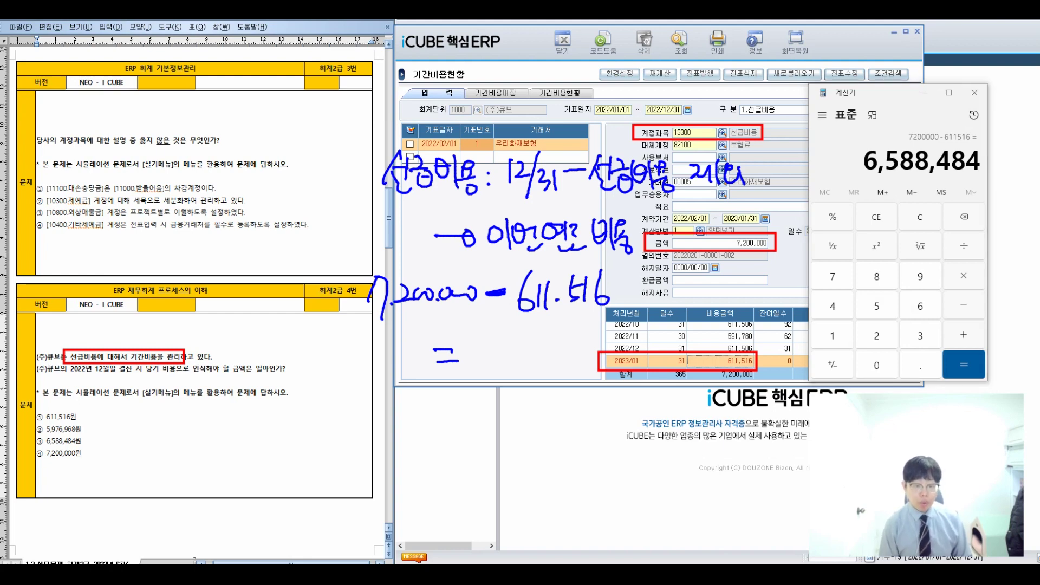
- Write the underlined result 6,588,484 with the note (이번연도비용), clear the annotations and close the calculator
mouse_move(487, 343)
mouse_down()
mouse_move(484, 373)
mouse_move(518, 362)
mouse_move(569, 379)
mouse_move(590, 362)
mouse_move(583, 388)
mouse_up()
drag(444, 403, 599, 404)
mouse_move(488, 431)
mouse_down()
mouse_move(476, 458)
mouse_move(536, 447)
mouse_move(548, 461)
mouse_move(591, 433)
mouse_move(623, 466)
mouse_up()
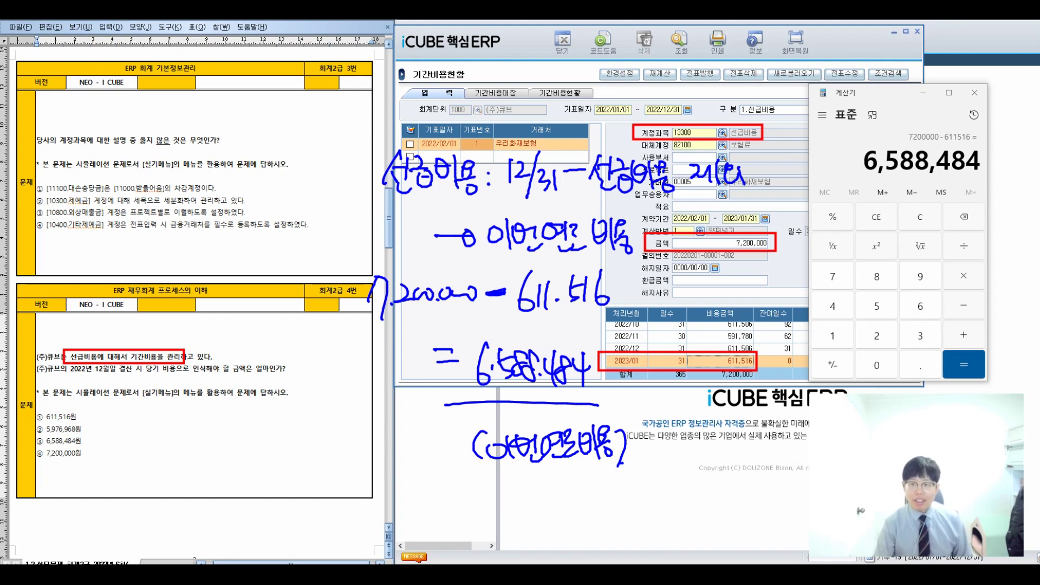
key(Escape)
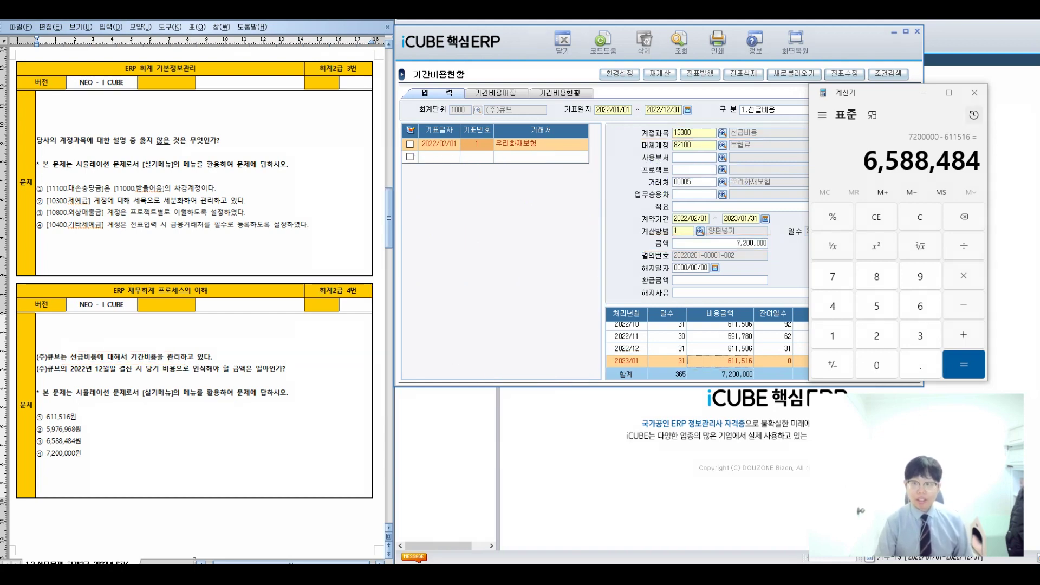
click(974, 93)
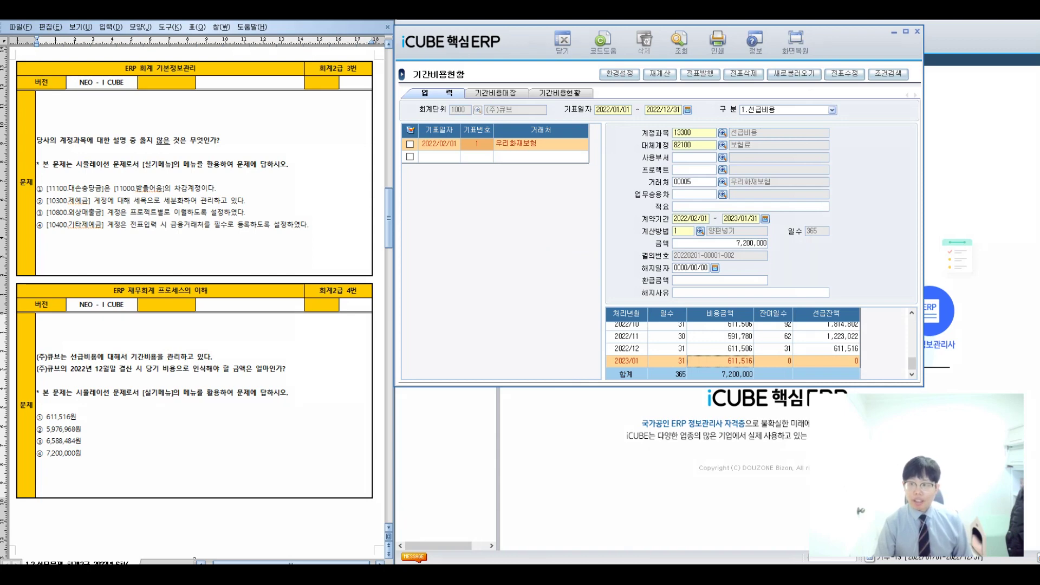
- Box and open the 기간비용현황 view, query contract period 2022/01 to 2022/12, and check the 조회기간비용 column
drag(523, 78, 597, 107)
click(560, 92)
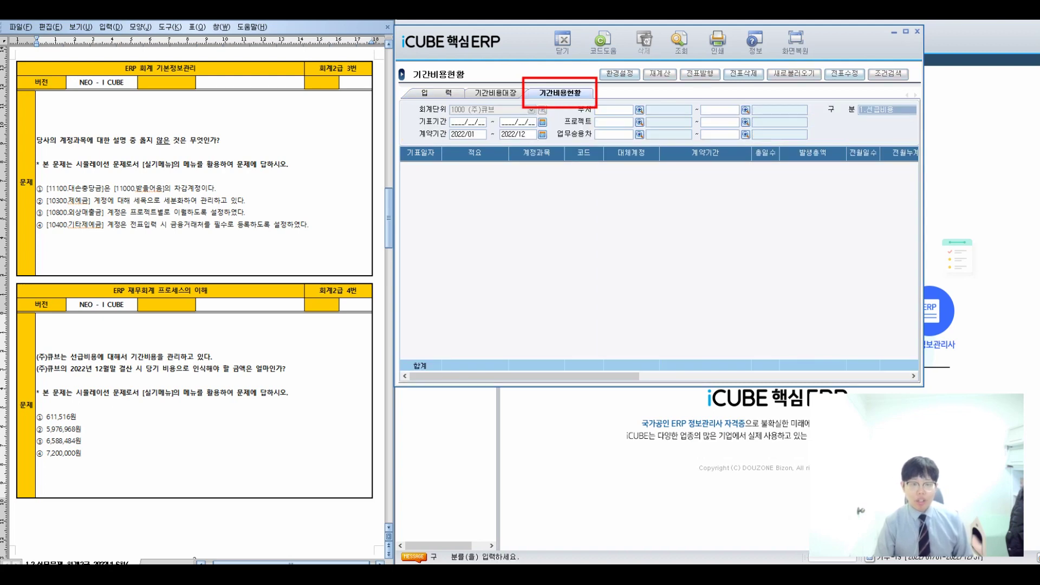
click(680, 42)
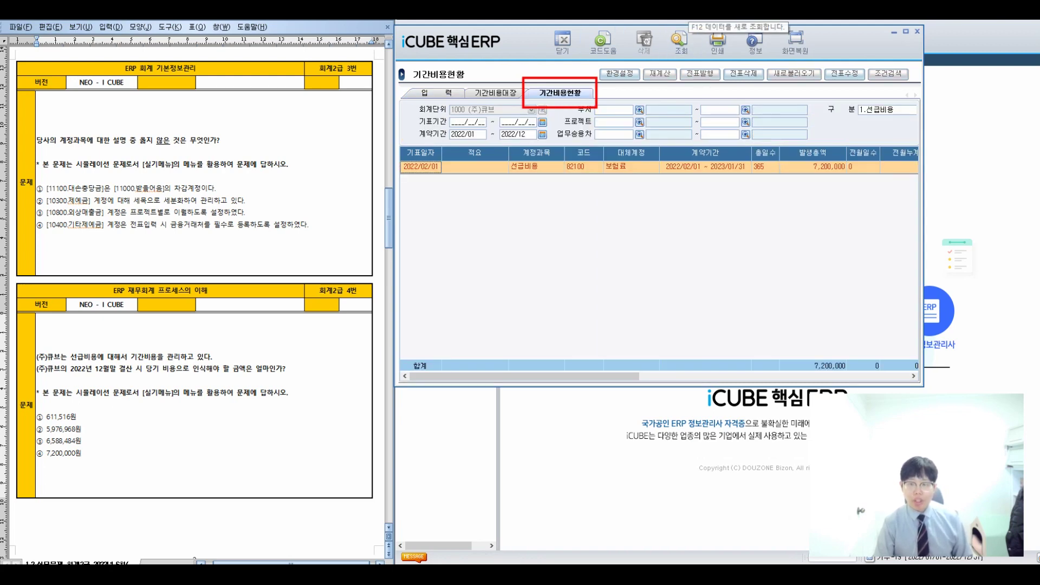
drag(525, 376, 654, 376)
click(520, 167)
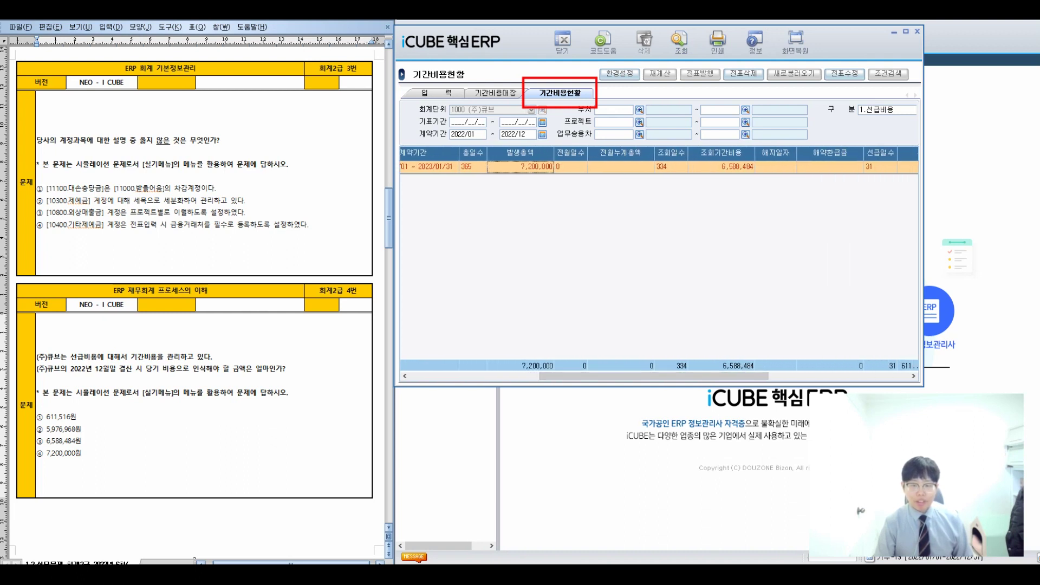
- Check the 조회일수 and 조회기간비용 cells of the queried prepaid-expense entry
click(672, 167)
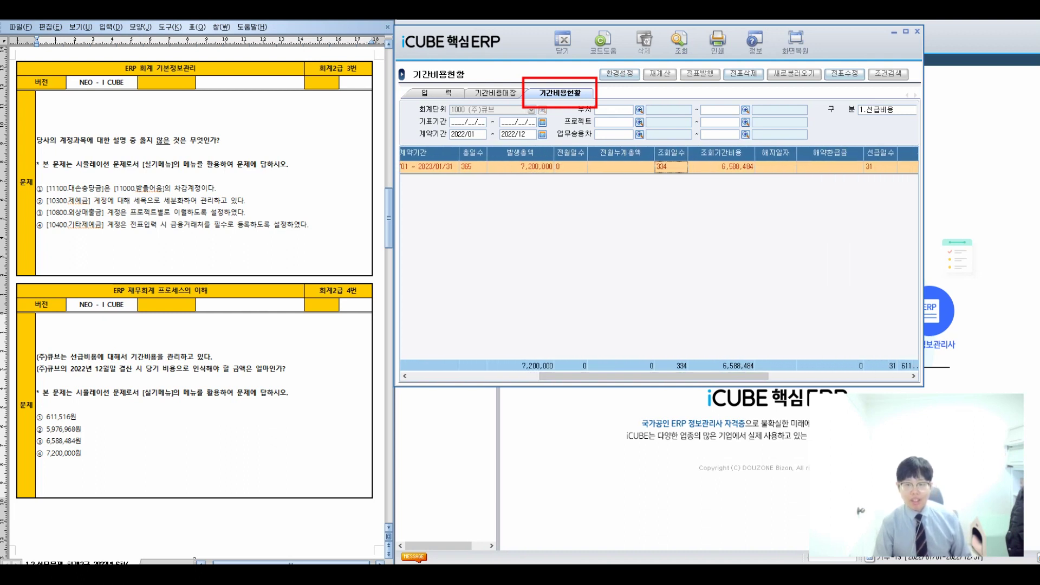
click(722, 167)
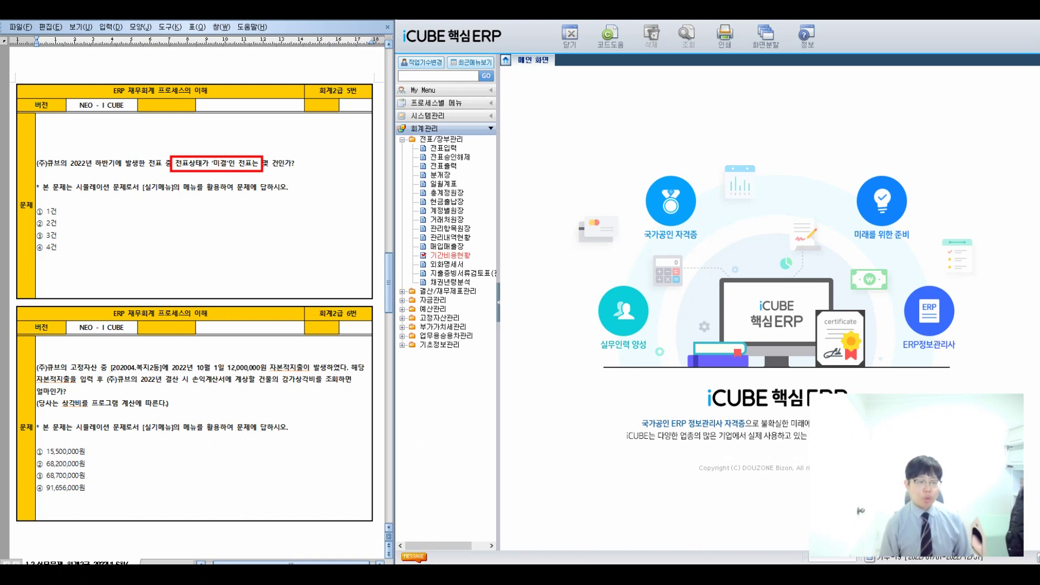
- Handwrite 전표 above question 5 with two branches reading 전표입력 and 전표승인/해제
mouse_move(154, 93)
mouse_down()
mouse_move(179, 111)
mouse_move(170, 127)
mouse_move(196, 100)
mouse_move(187, 130)
mouse_move(205, 128)
mouse_up()
mouse_move(248, 76)
mouse_down()
mouse_move(211, 105)
mouse_move(236, 136)
mouse_move(260, 67)
mouse_move(274, 97)
mouse_move(285, 84)
mouse_move(301, 94)
mouse_move(324, 87)
mouse_move(320, 102)
mouse_up()
drag(247, 119, 266, 138)
mouse_move(258, 140)
mouse_down()
mouse_move(271, 149)
mouse_move(282, 133)
mouse_up()
drag(277, 124, 288, 142)
drag(288, 116, 303, 147)
mouse_move(301, 126)
mouse_down()
mouse_move(310, 142)
mouse_move(318, 136)
mouse_up()
mouse_move(326, 113)
mouse_down()
mouse_move(329, 149)
mouse_move(350, 144)
mouse_up()
drag(351, 124, 365, 129)
drag(370, 112, 373, 162)
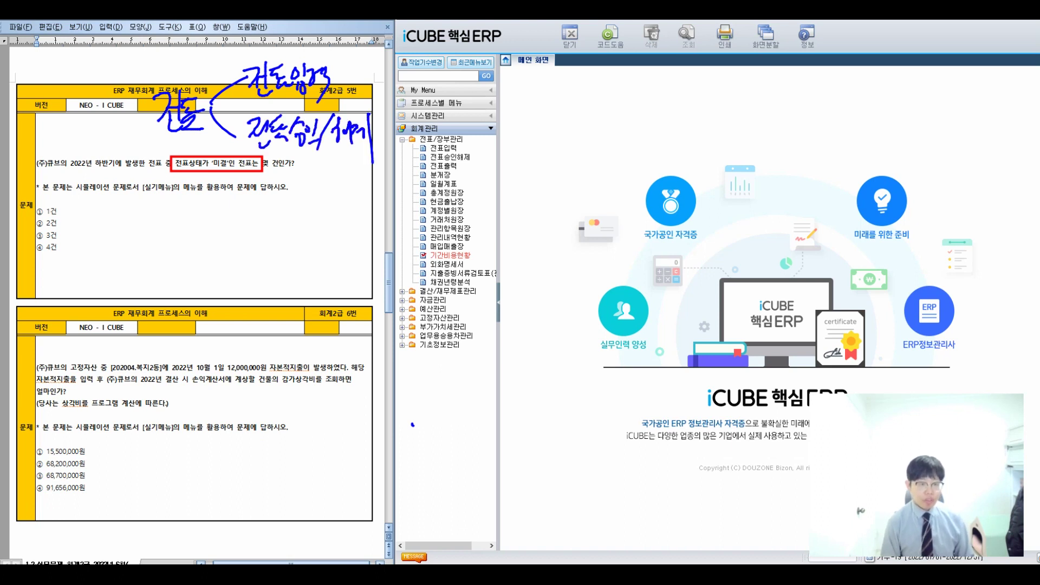
- Draw an arrow down from the 전표승인/해제 note and write "미결→승인" in quotation marks below it
mouse_move(310, 155)
mouse_down()
mouse_move(301, 228)
mouse_move(310, 221)
mouse_up()
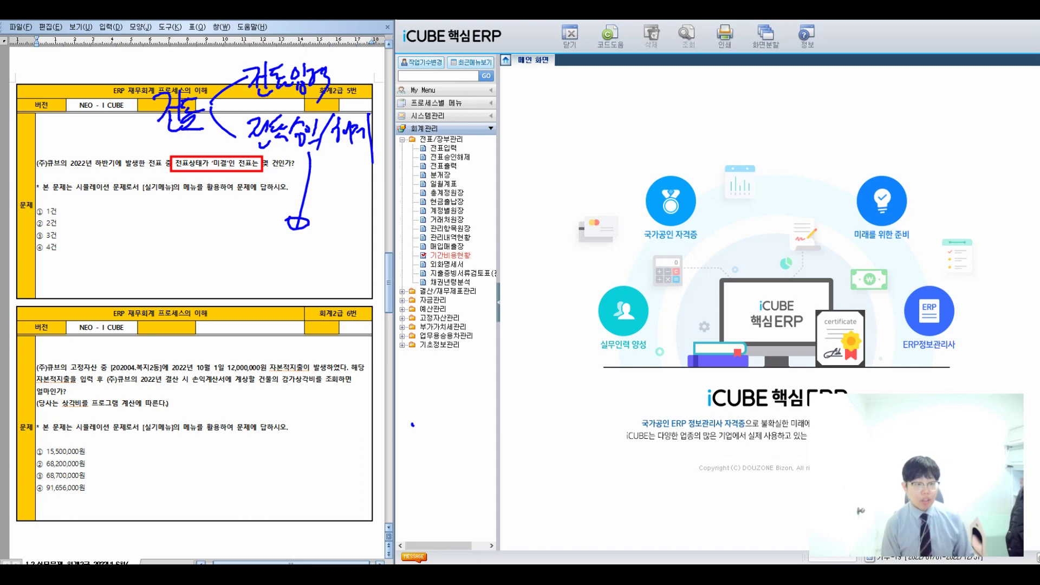
drag(203, 251, 217, 272)
mouse_move(226, 242)
mouse_down()
mouse_move(227, 290)
mouse_move(243, 272)
mouse_up()
drag(230, 250, 259, 277)
mouse_move(259, 260)
mouse_down()
mouse_move(290, 254)
mouse_move(320, 275)
mouse_move(351, 255)
mouse_up()
drag(172, 249, 167, 259)
drag(183, 248, 177, 256)
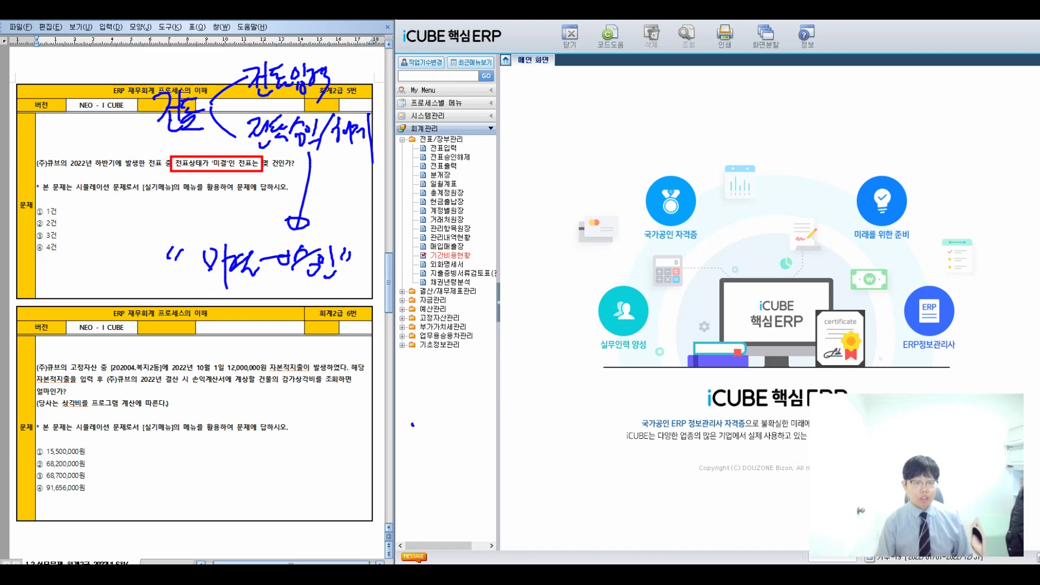
- Box and open 전표승인해제 under 전표/장부관리, and query the 결의기간 2022/07/01 to 2022/12/31
mouse_move(397, 131)
mouse_down()
mouse_move(468, 145)
mouse_move(474, 164)
mouse_up()
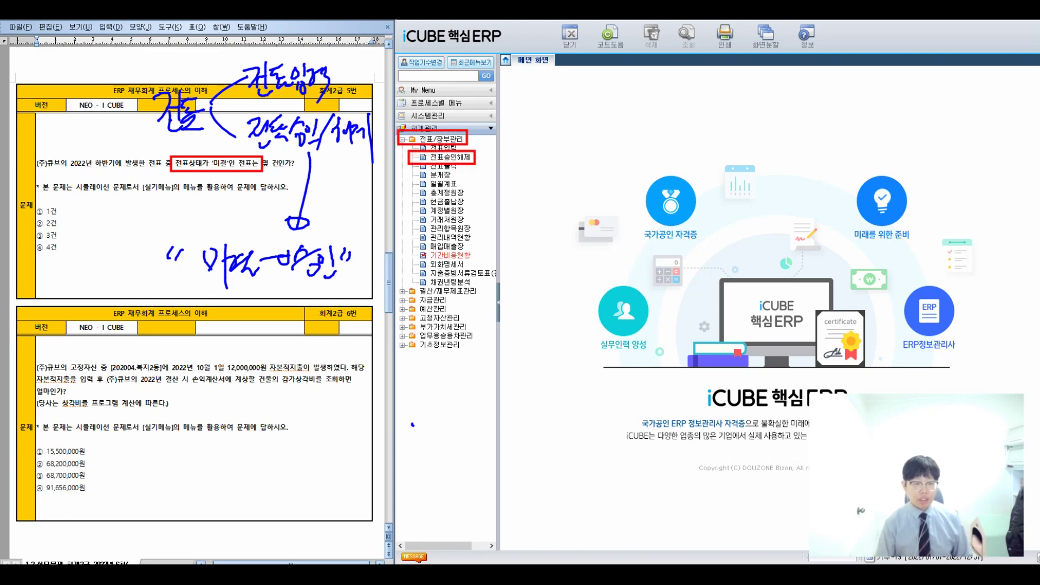
click(450, 157)
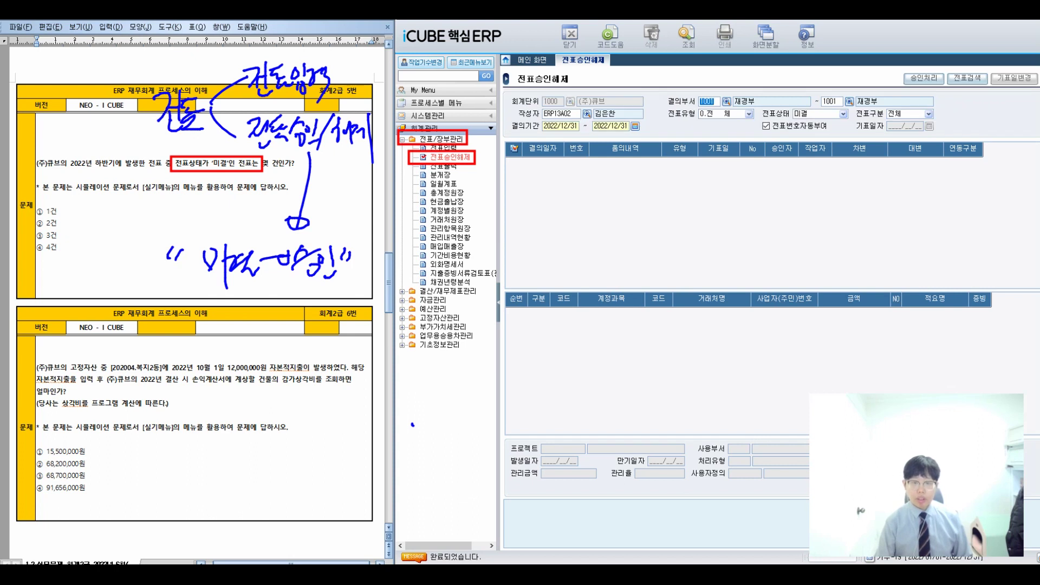
text(2)
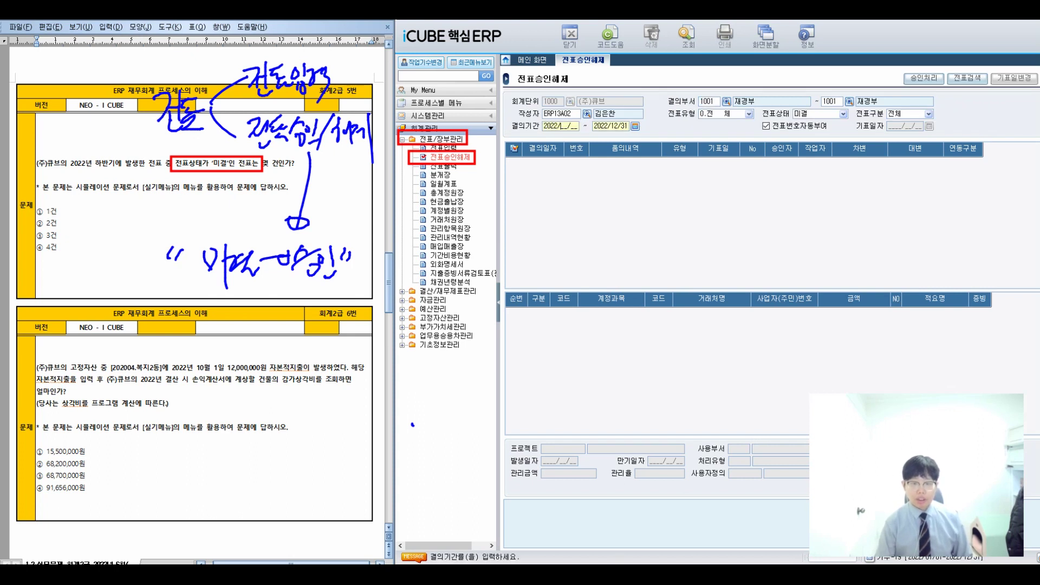
text(20221231)
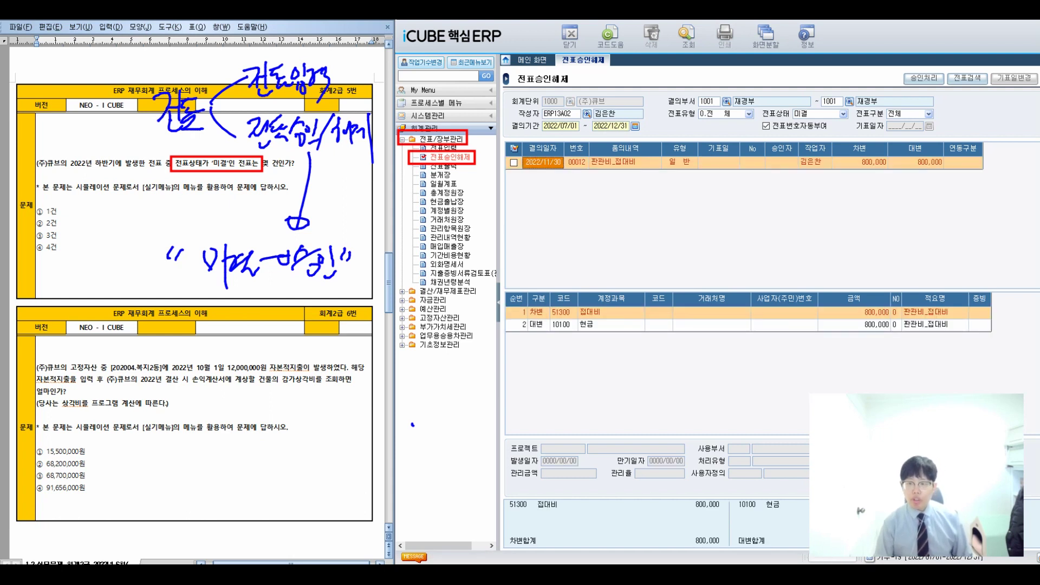
- Box the 전표상태 condition and query the slips with status 승인
drag(759, 106, 853, 122)
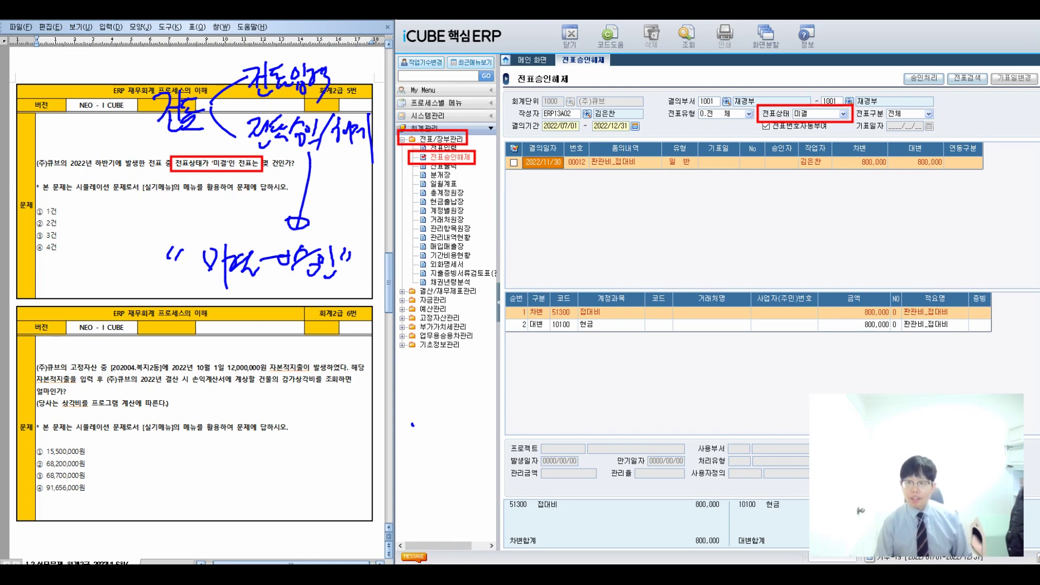
click(843, 113)
click(807, 132)
click(687, 35)
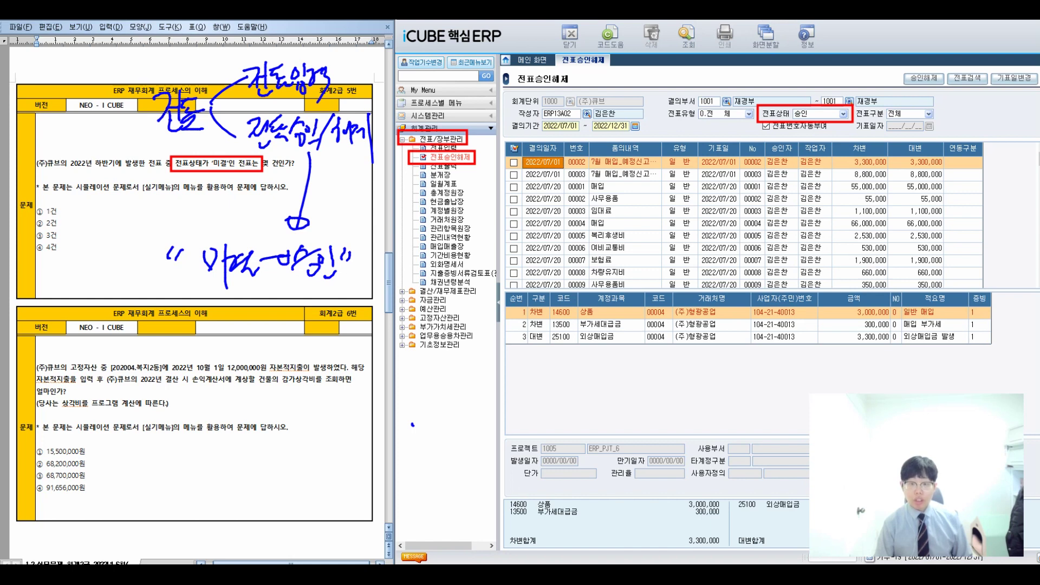
- Query the slips with 전표상태 전체 and look through the list for the one without an approver
click(843, 114)
click(807, 123)
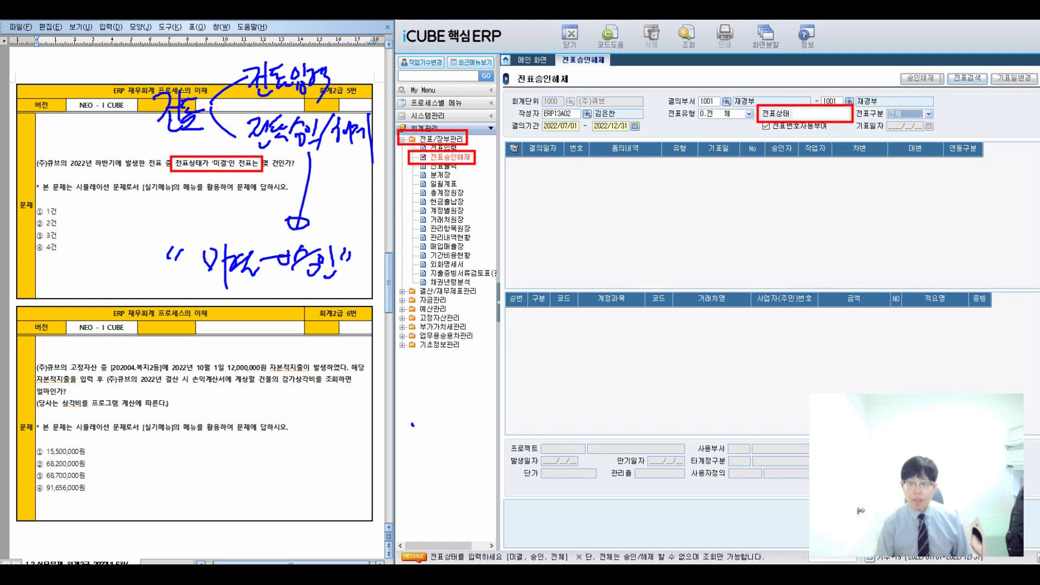
click(687, 35)
click(680, 223)
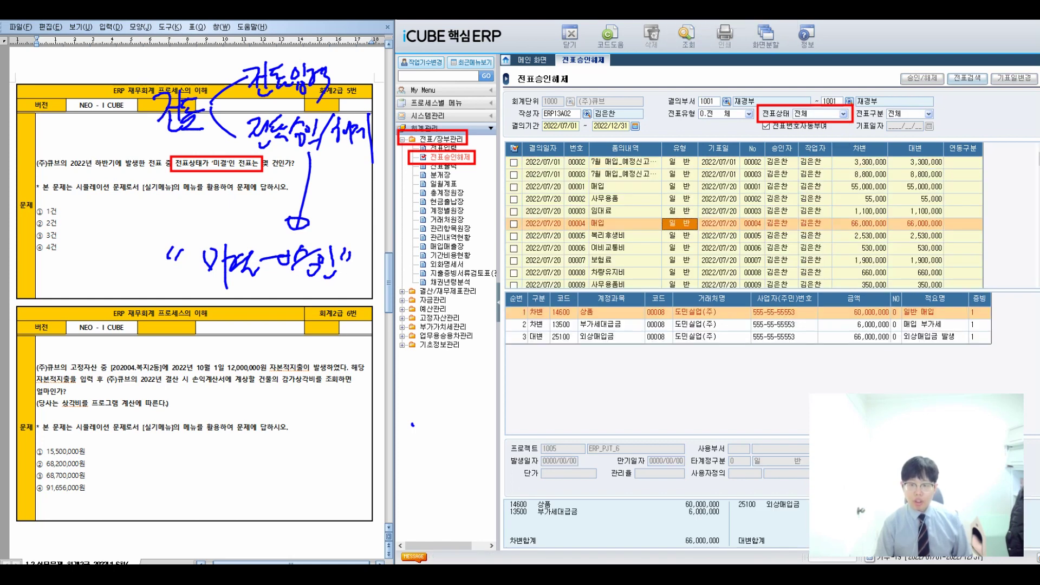
scroll(745, 223, down, 10)
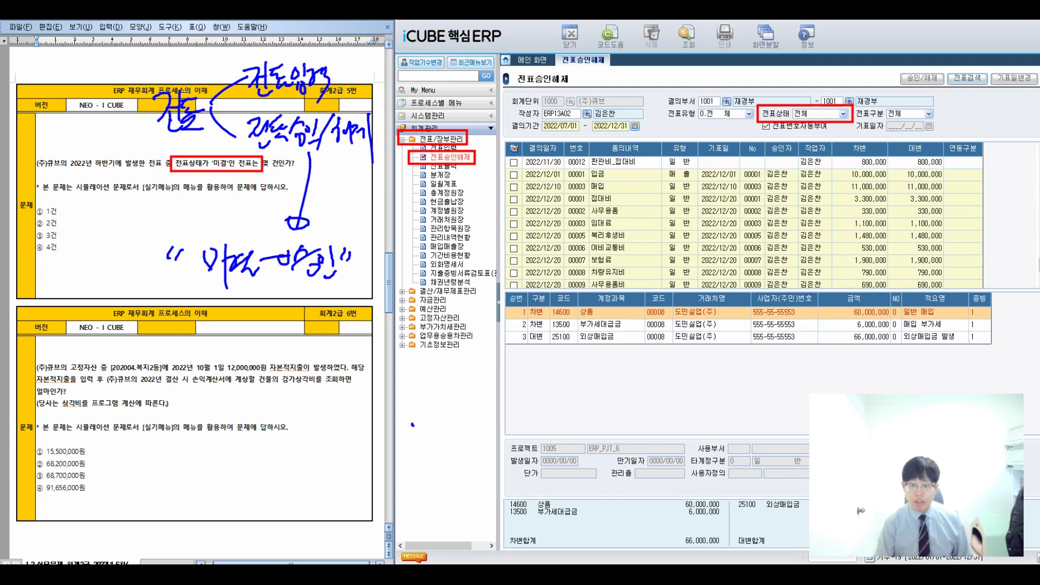
scroll(745, 220, up, 4)
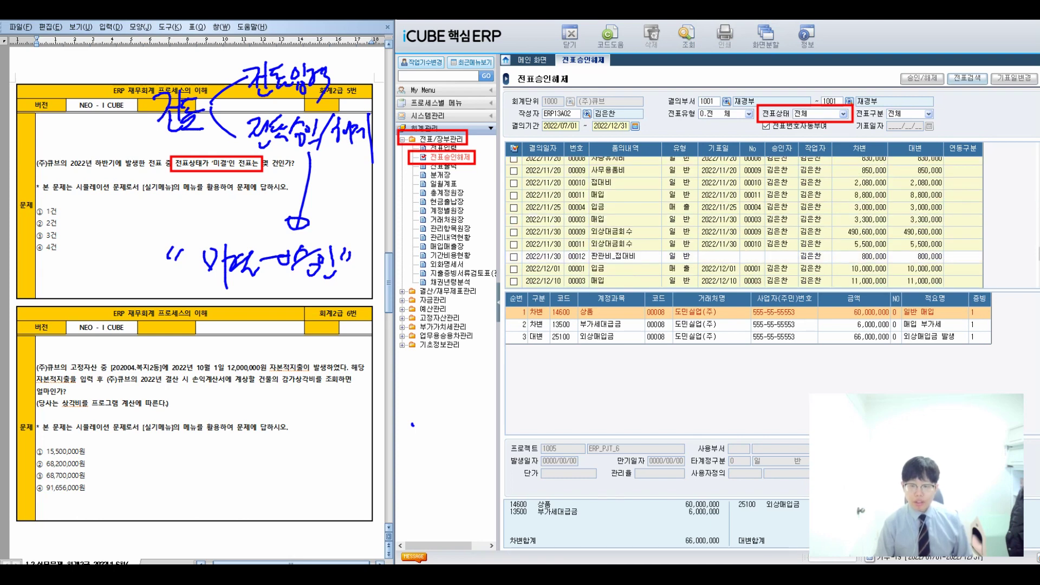
scroll(744, 219, down, 1)
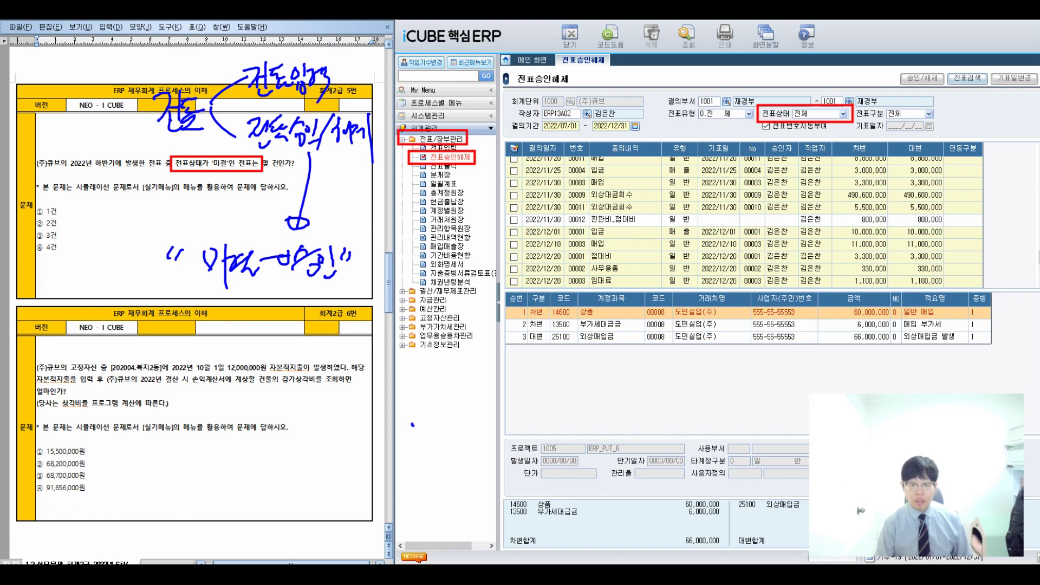
- Try to tick the 2022/11/30 판관비_접대비 slip in the full list, and select the 2022/12/01 입금 slip
click(623, 220)
click(513, 220)
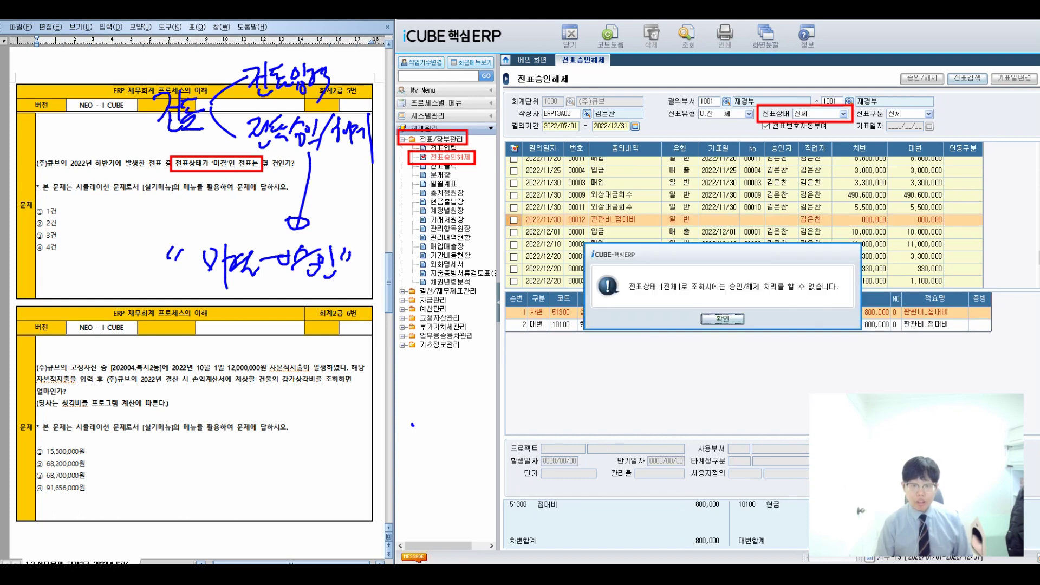
key(Return)
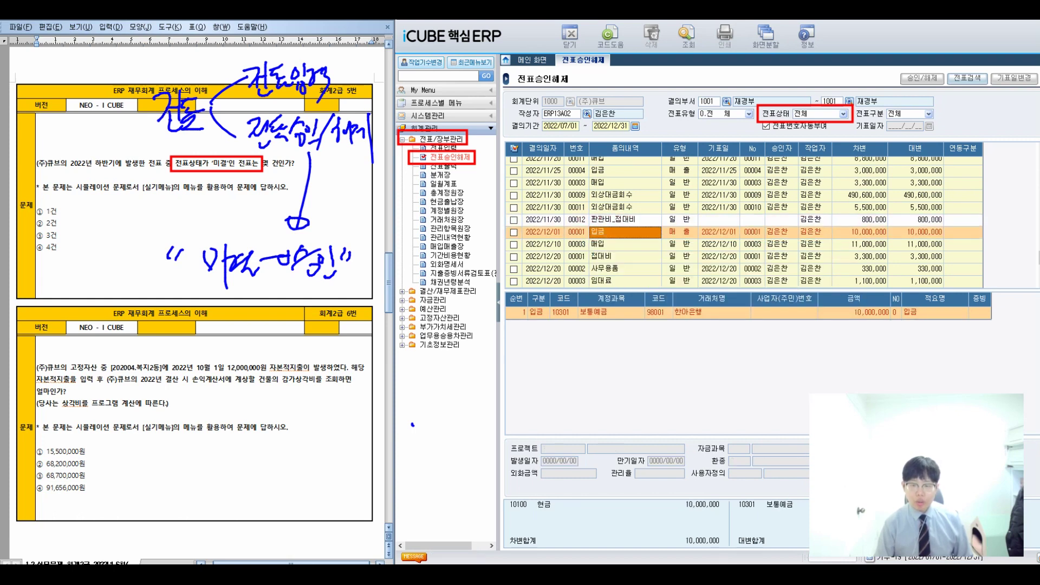
click(623, 231)
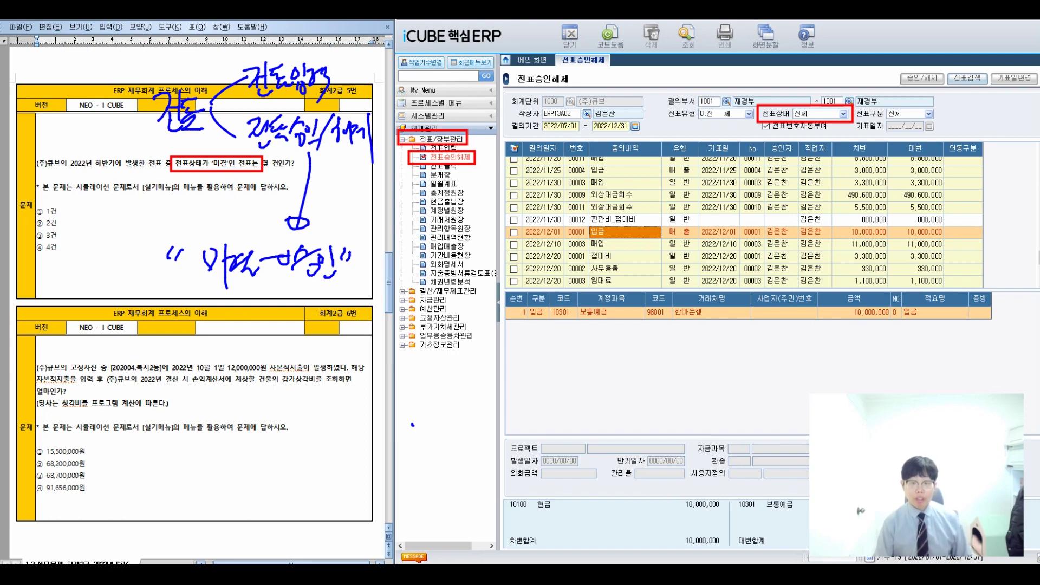
- Query 전표상태 미결 again, box the 판관비_접대비 slip row and mark answer ① 1건 for question 5
click(843, 114)
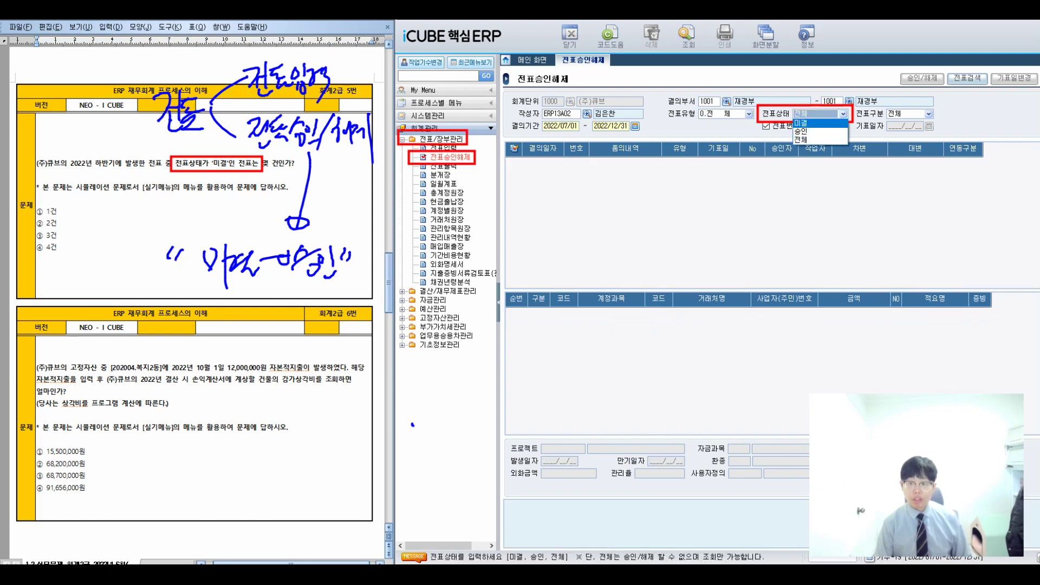
click(800, 123)
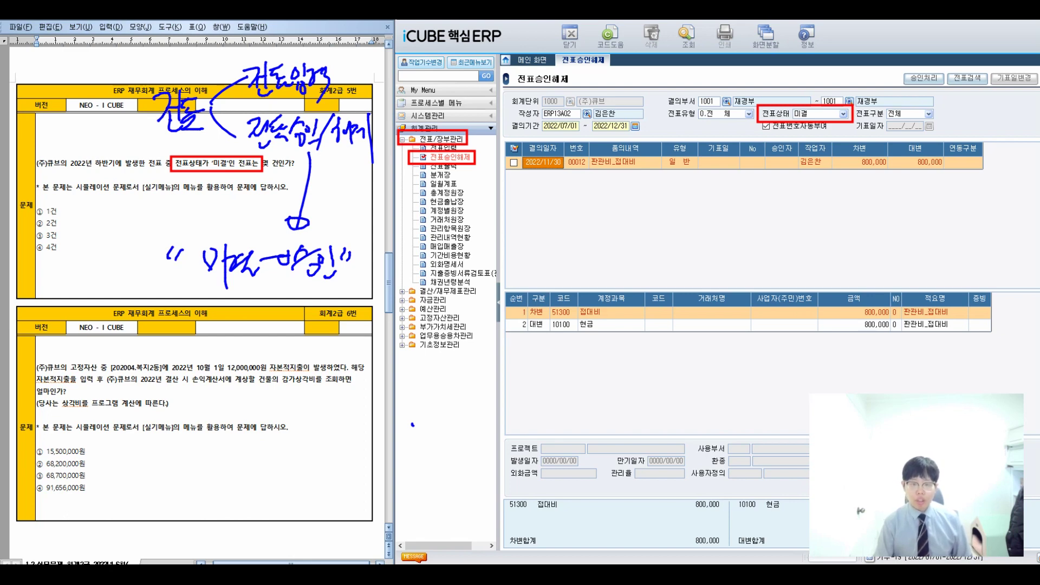
drag(502, 152, 986, 173)
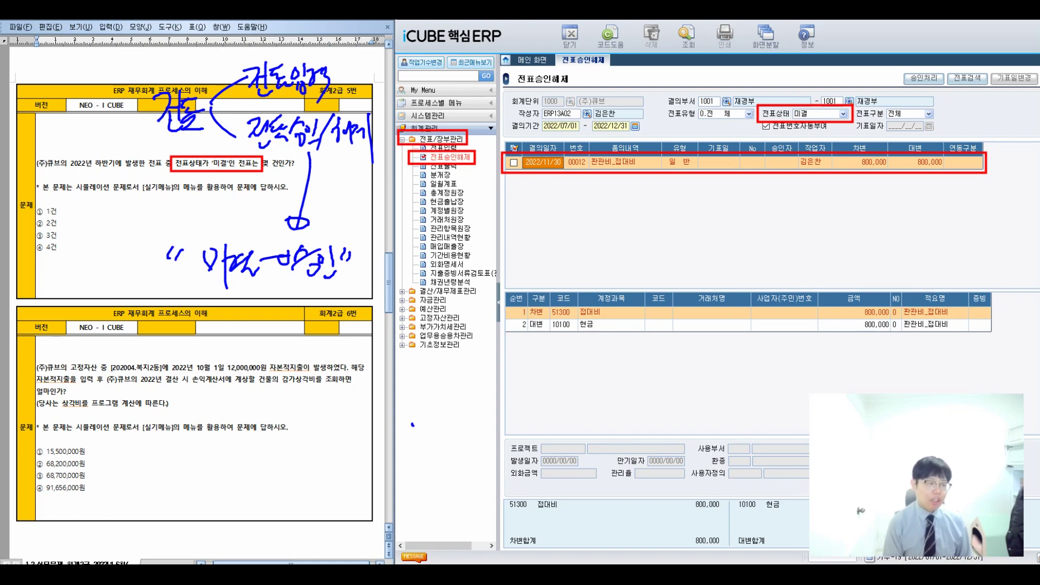
mouse_move(33, 193)
mouse_down()
mouse_move(68, 184)
mouse_move(126, 219)
mouse_move(162, 164)
mouse_move(103, 227)
mouse_up()
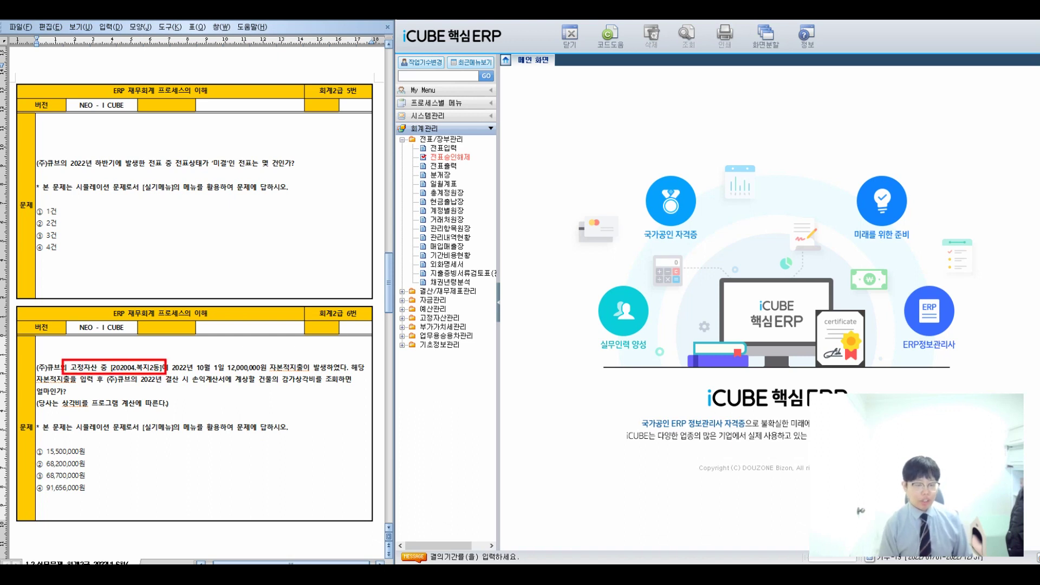
- Handwrite 고정자산 with an arrow to "고정자산관리" in quotation marks above question 6
drag(194, 279, 157, 341)
mouse_move(112, 242)
mouse_down()
mouse_move(163, 259)
mouse_move(201, 253)
mouse_move(220, 277)
mouse_move(298, 261)
mouse_move(317, 271)
mouse_move(355, 255)
mouse_move(363, 271)
mouse_move(312, 303)
mouse_move(322, 317)
mouse_up()
mouse_move(341, 277)
mouse_down()
mouse_move(343, 363)
mouse_move(363, 299)
mouse_up()
drag(275, 212, 287, 233)
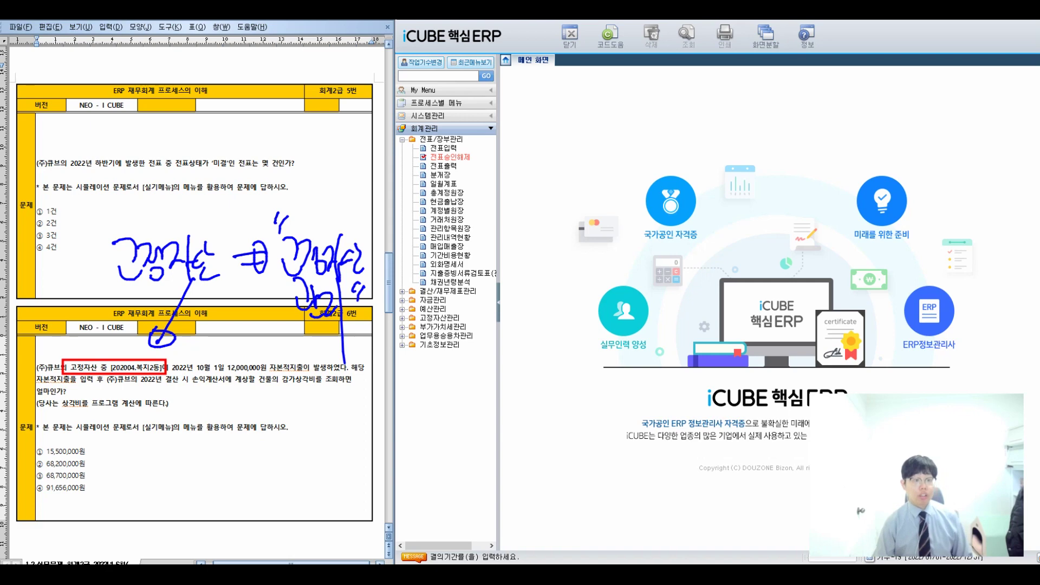
- Expand and box the 고정자산관리 folder, and box "12,000,000원 자본적지출이 발생" and "건물의 감가상각비를" in question 6
click(441, 139)
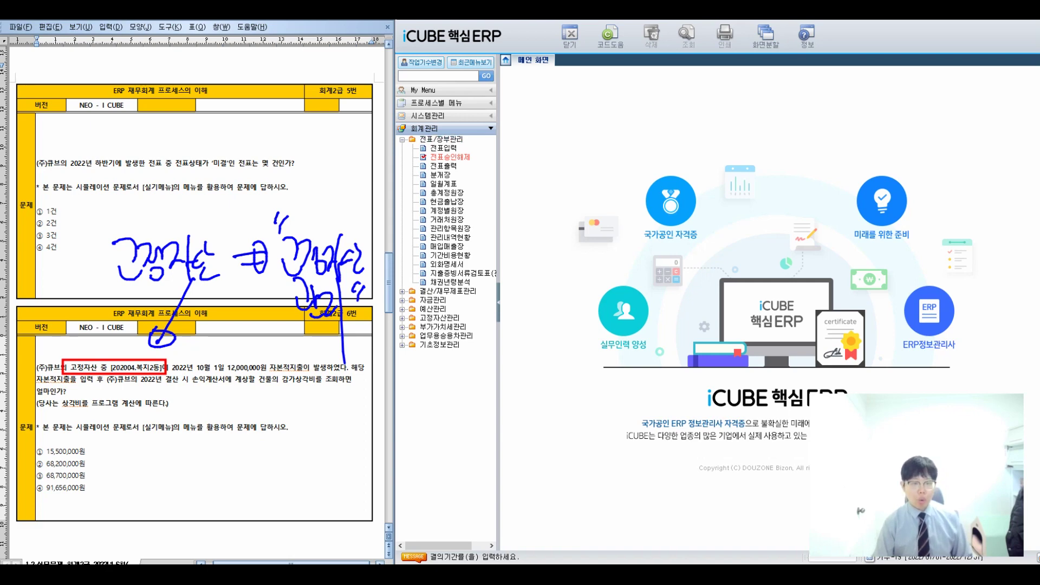
click(440, 175)
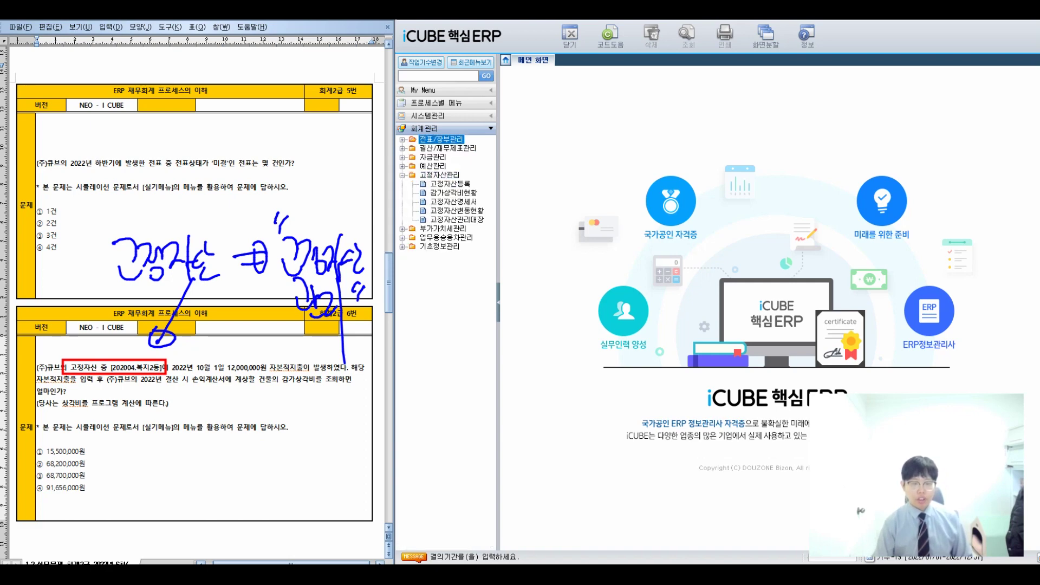
drag(386, 168, 467, 181)
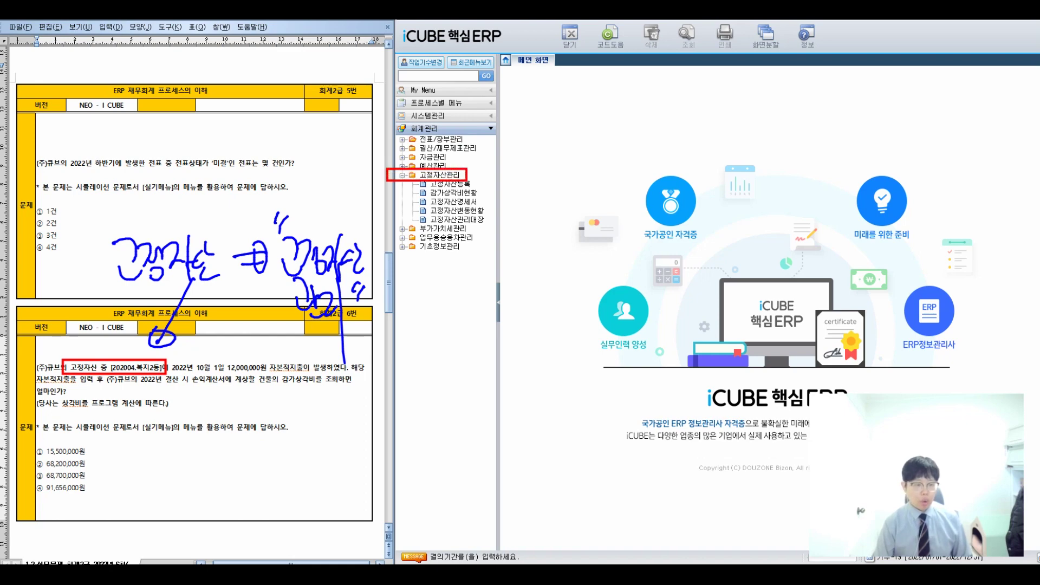
drag(224, 360, 330, 373)
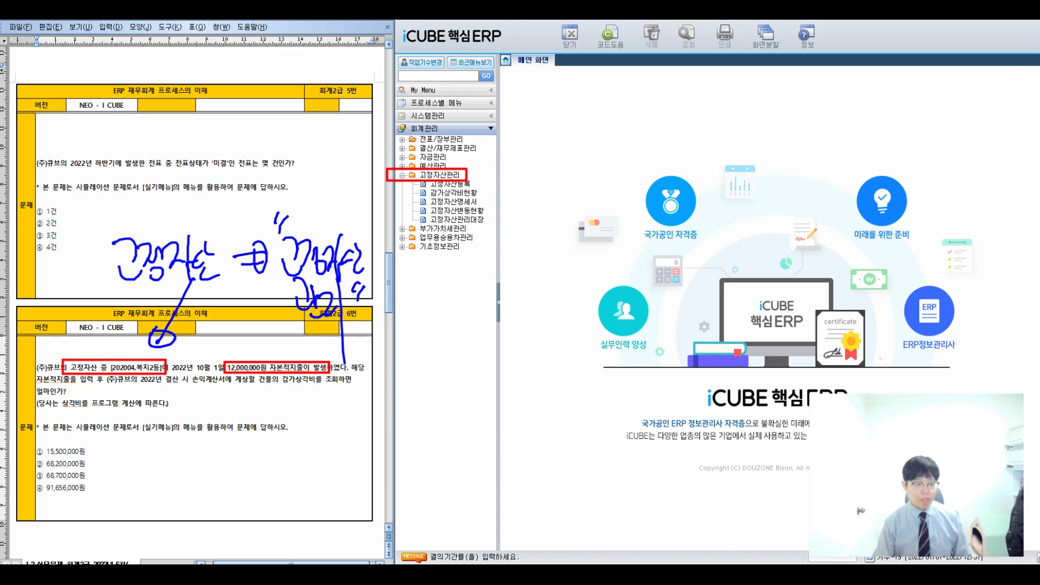
drag(254, 371, 324, 387)
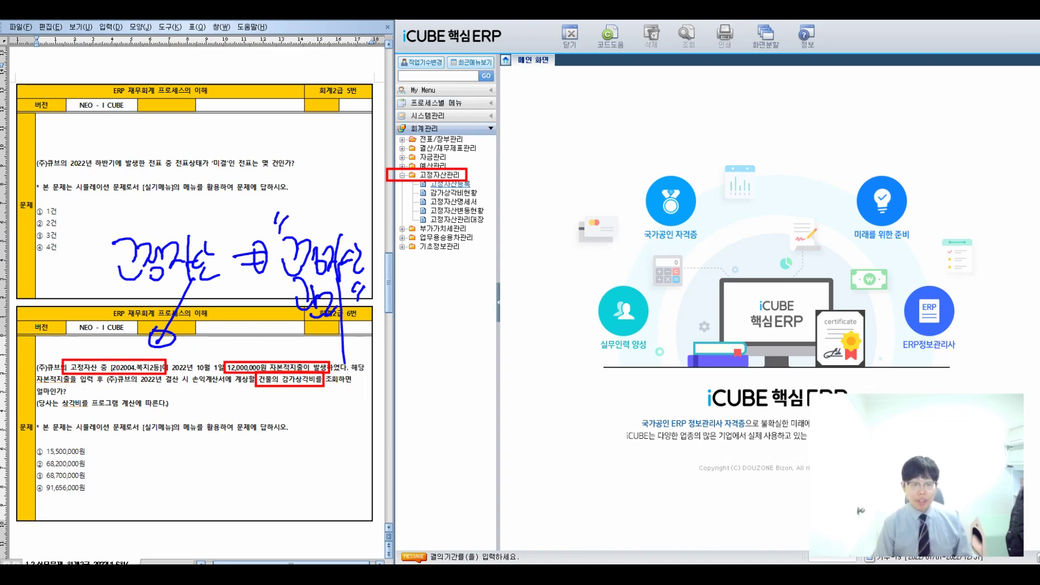
- Open 고정자산등록 and list the fixed assets with every account code chosen as 자산유형
click(450, 184)
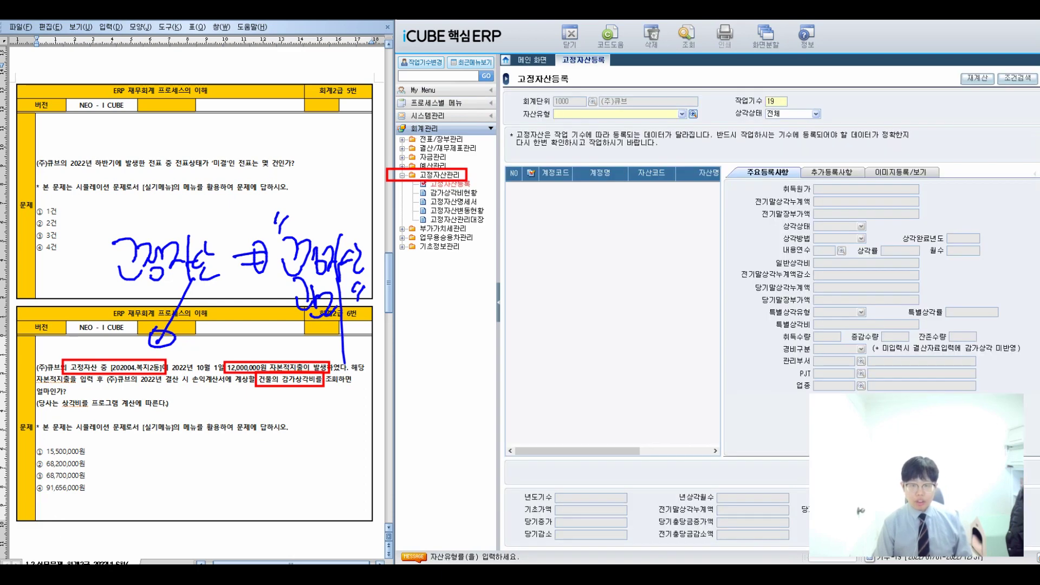
key(F2)
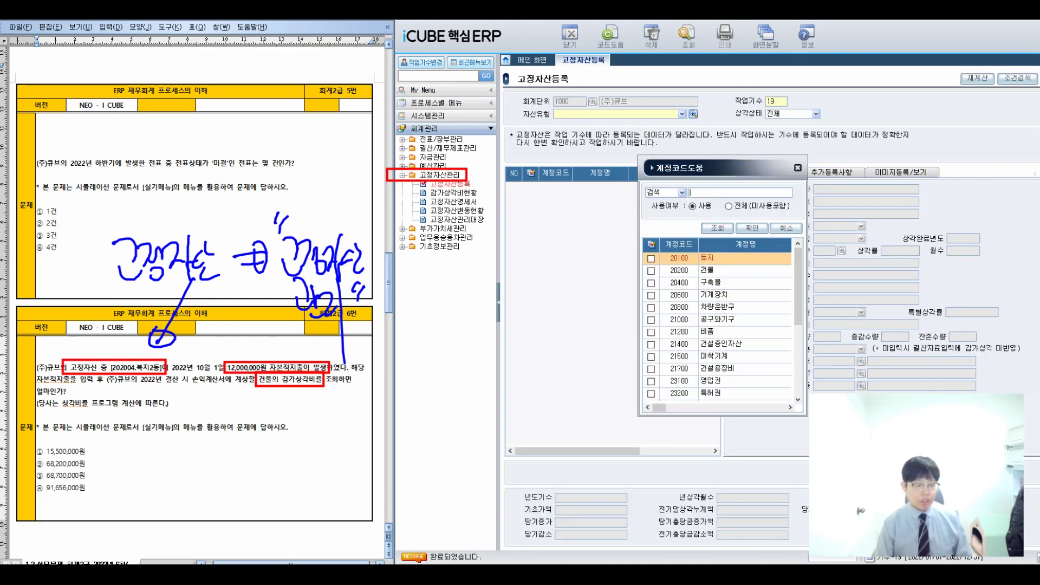
key(Escape)
key(Return)
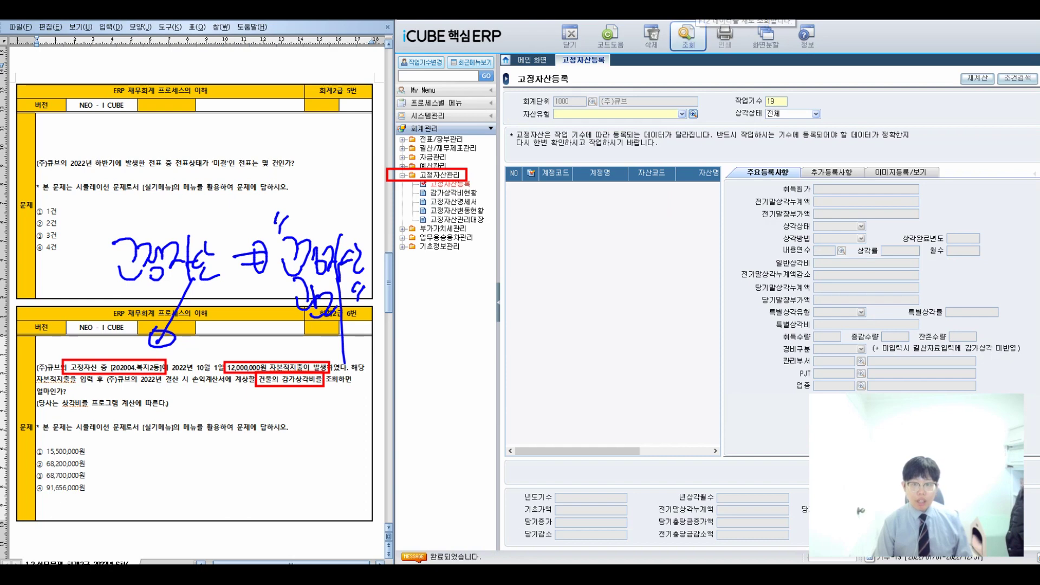
key(Return)
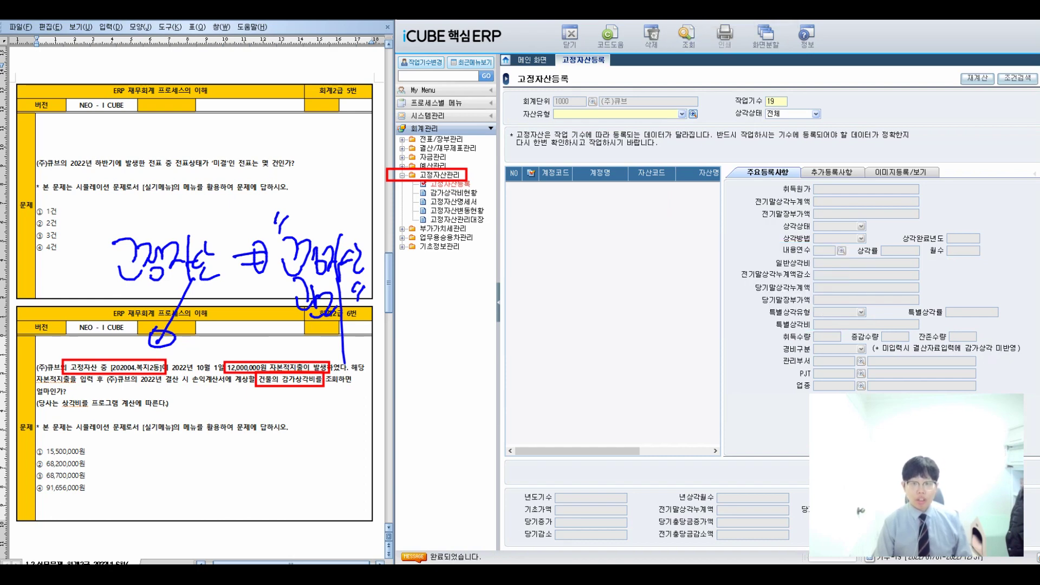
key(F2)
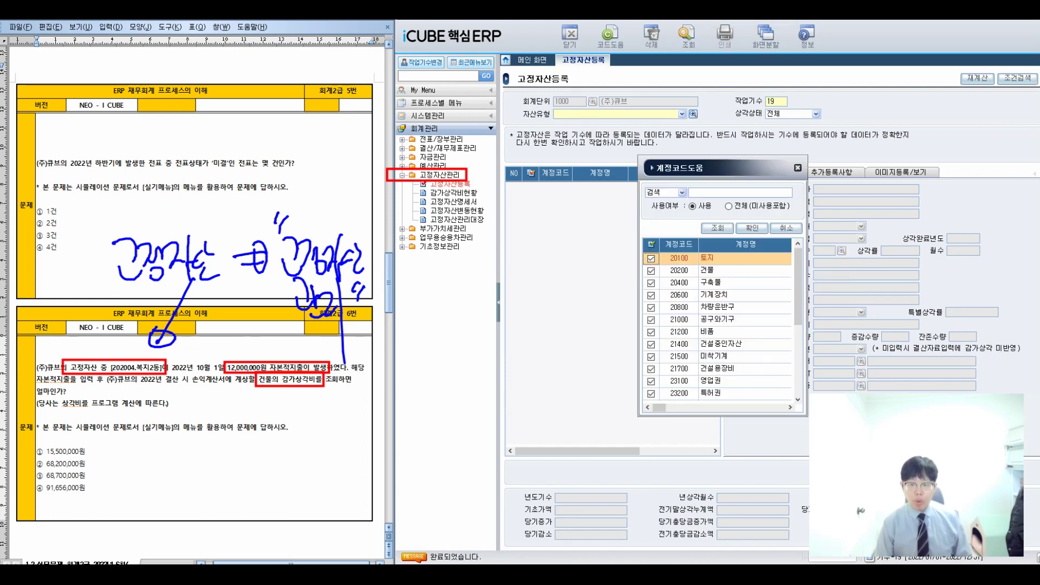
key(Return)
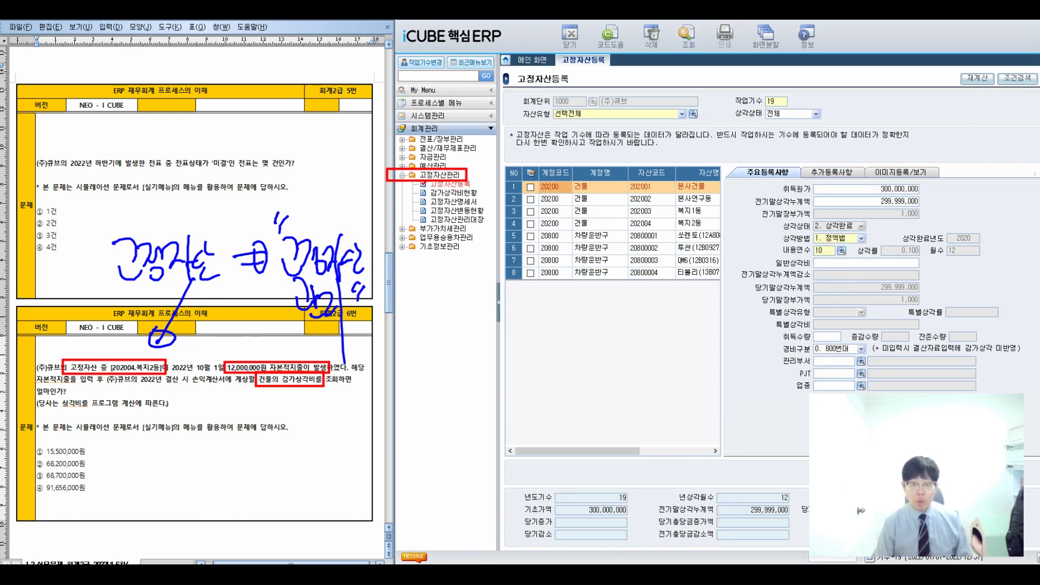
- Select asset 202004 복지2동, box its 일반상각비 field, and clear the drawn annotations
click(639, 223)
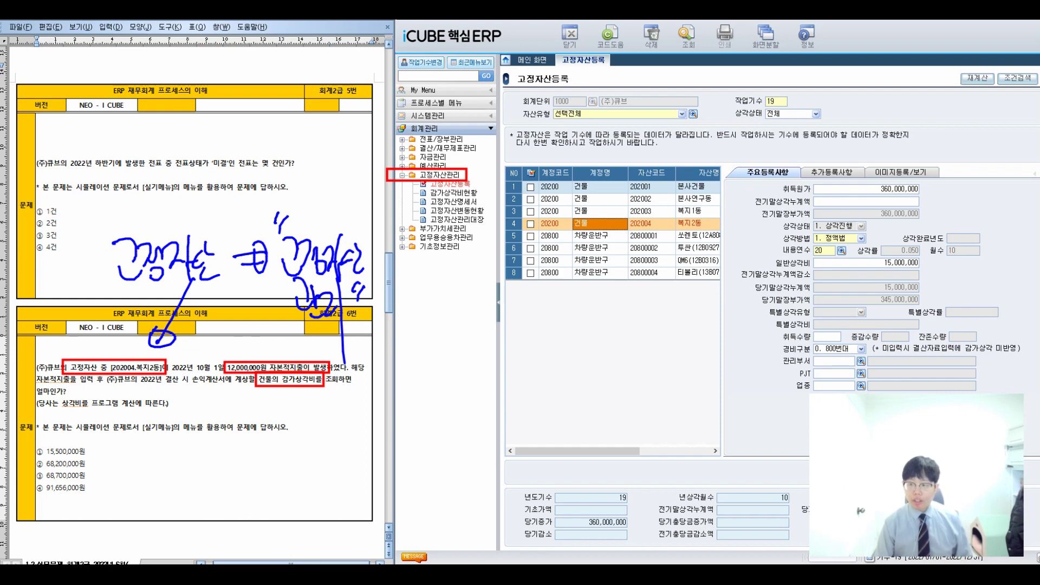
drag(758, 253, 925, 271)
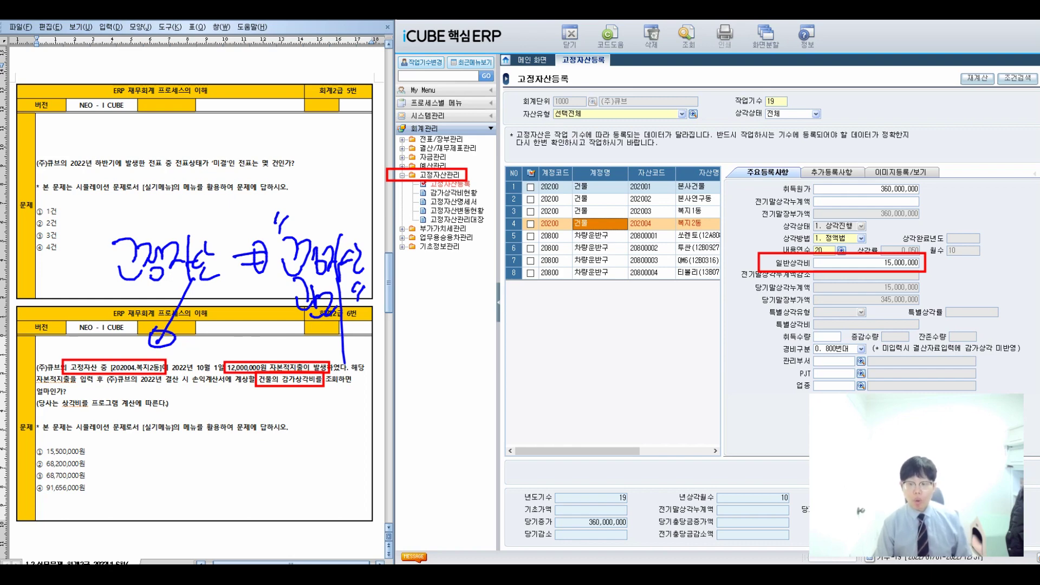
key(Escape)
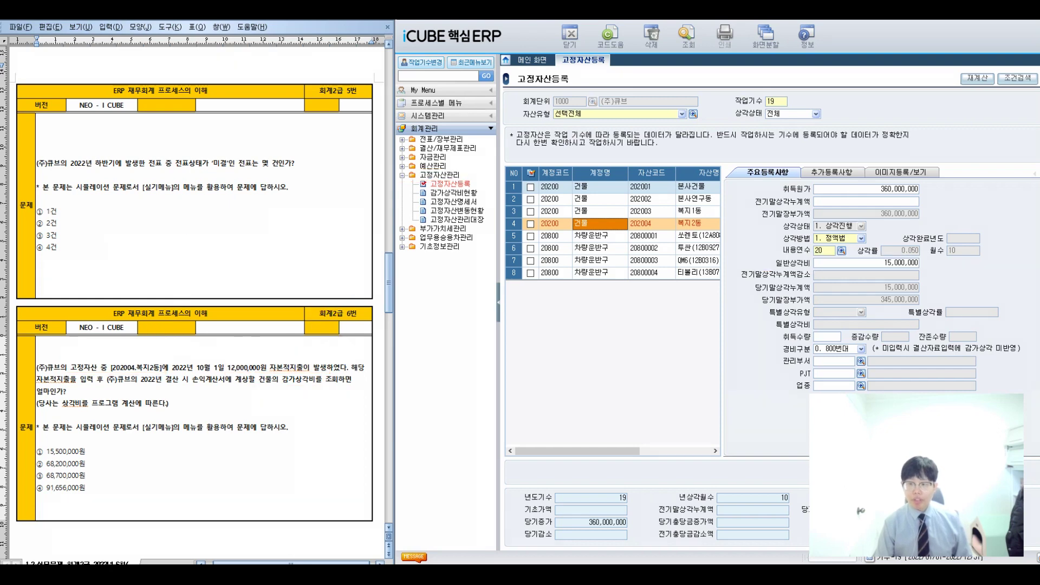
- Add a 자산변동처리 entry for 복지2동 dated 2022/10/01, type 자본적 지출, amount 12,000,000
click(832, 172)
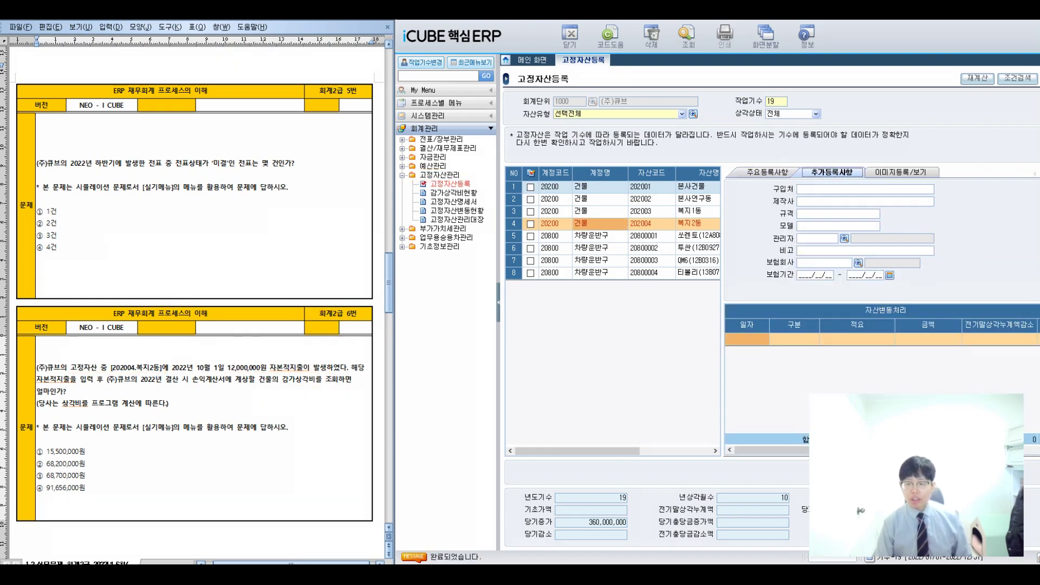
click(747, 339)
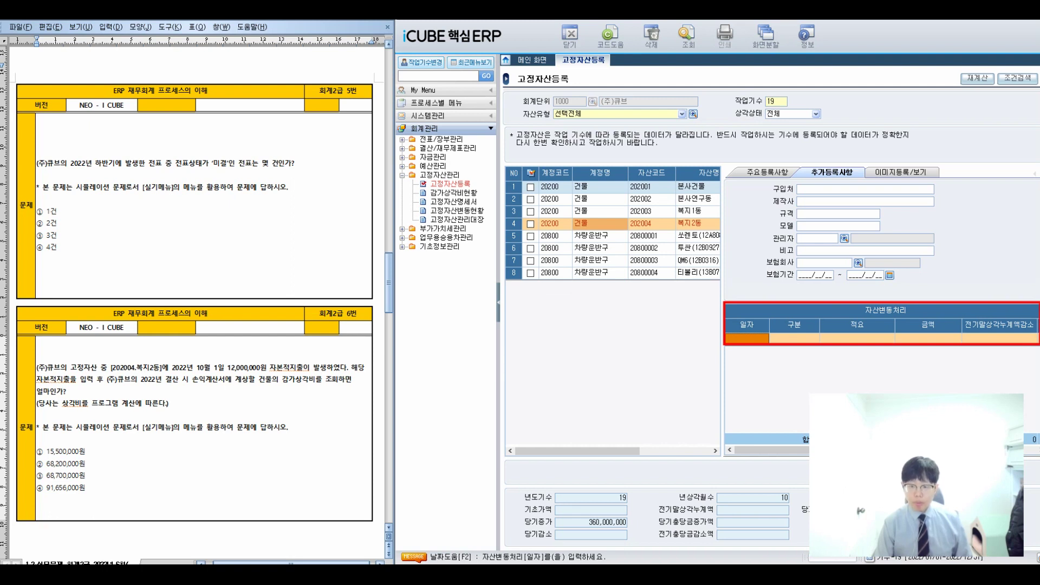
text(20221001)
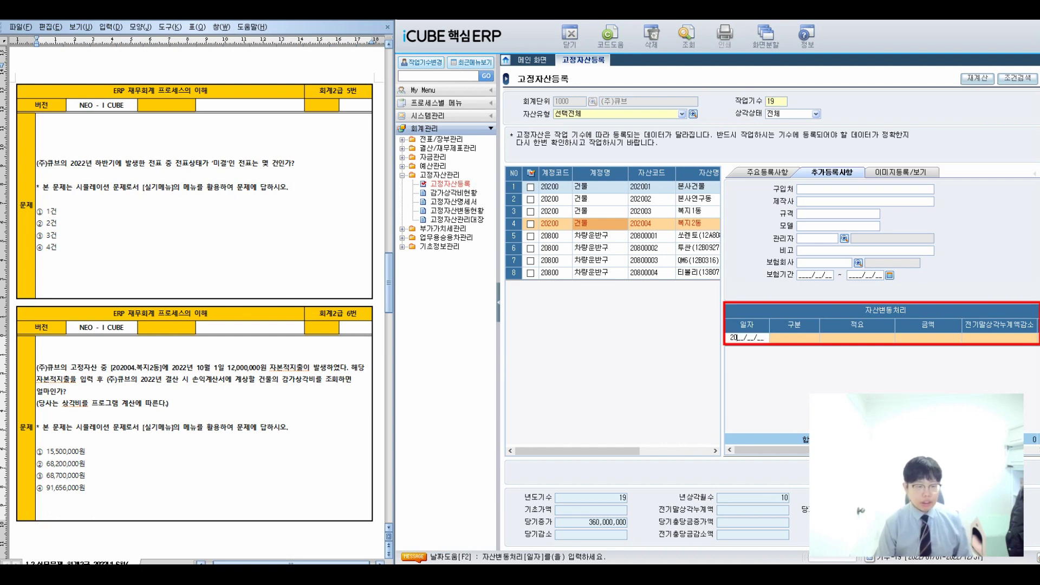
key(Return)
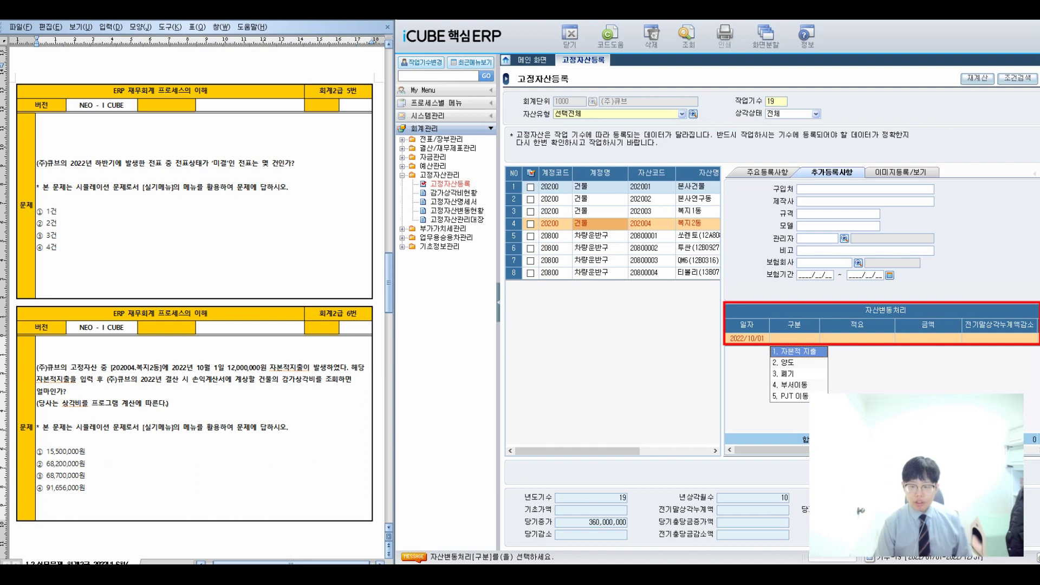
key(Return)
key(Return)
text(12000000)
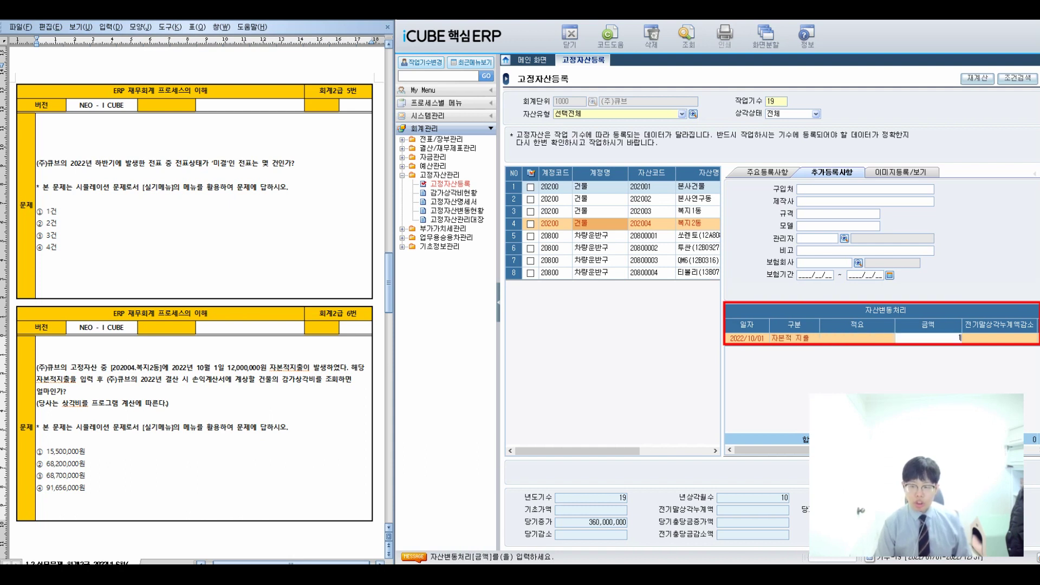
key(Return)
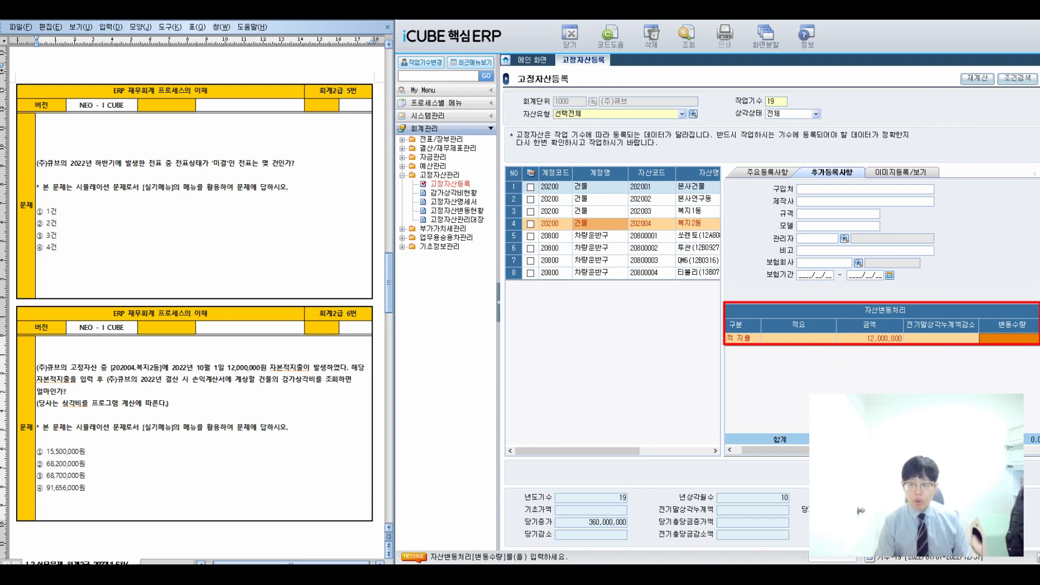
click(748, 337)
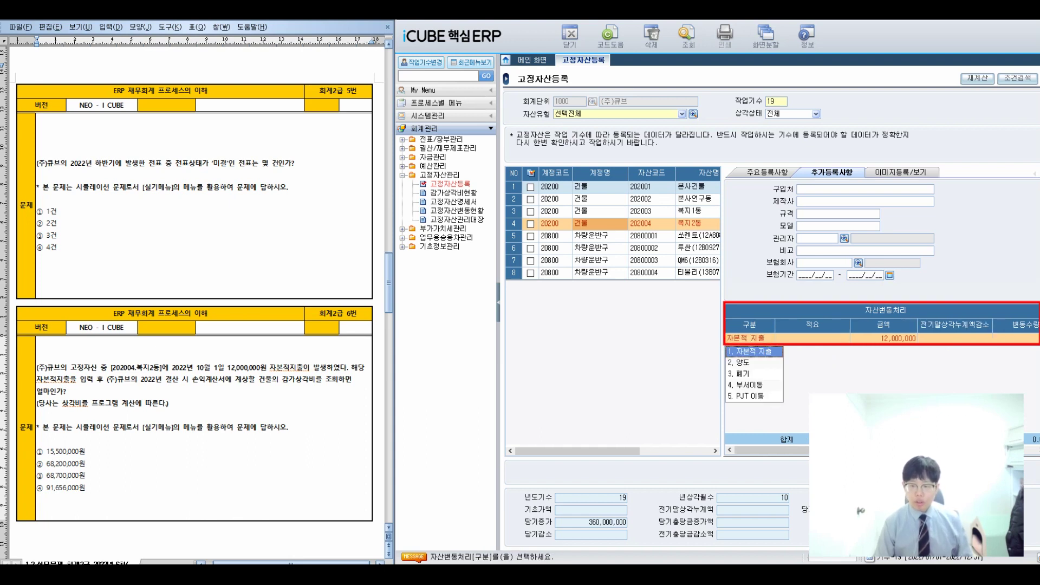
key(Return)
key(Return)
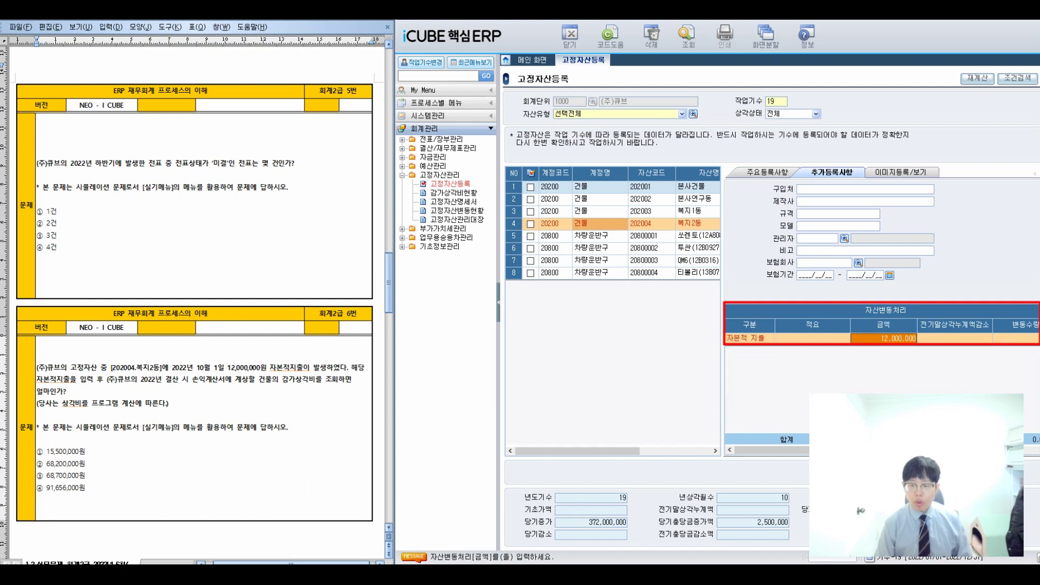
key(Return)
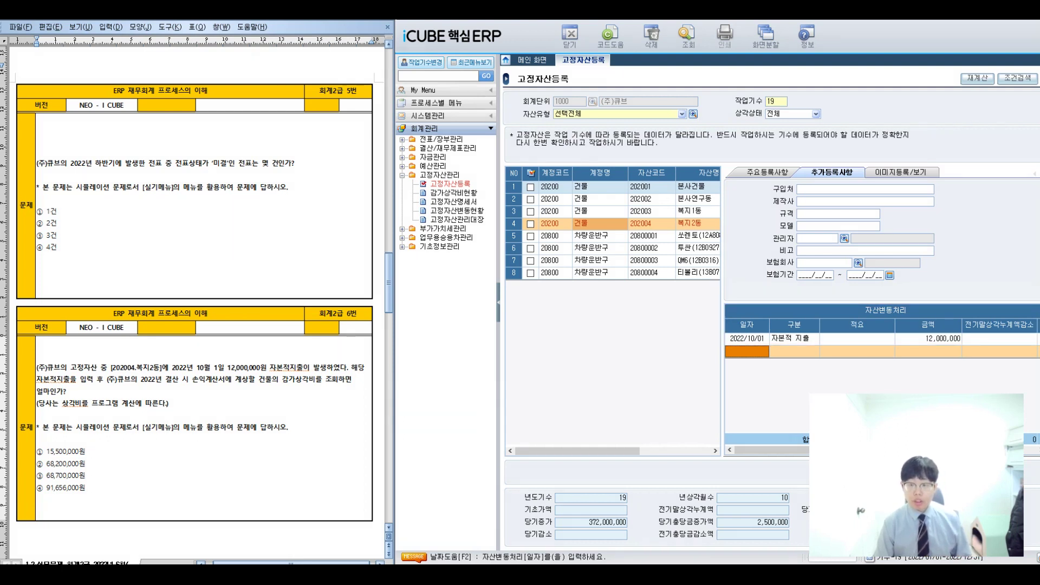
- Show the 주요등록사항 of 복지2동, underline "건물의 감가상각비를 조회" in question 6, and tick the asset's row
click(768, 172)
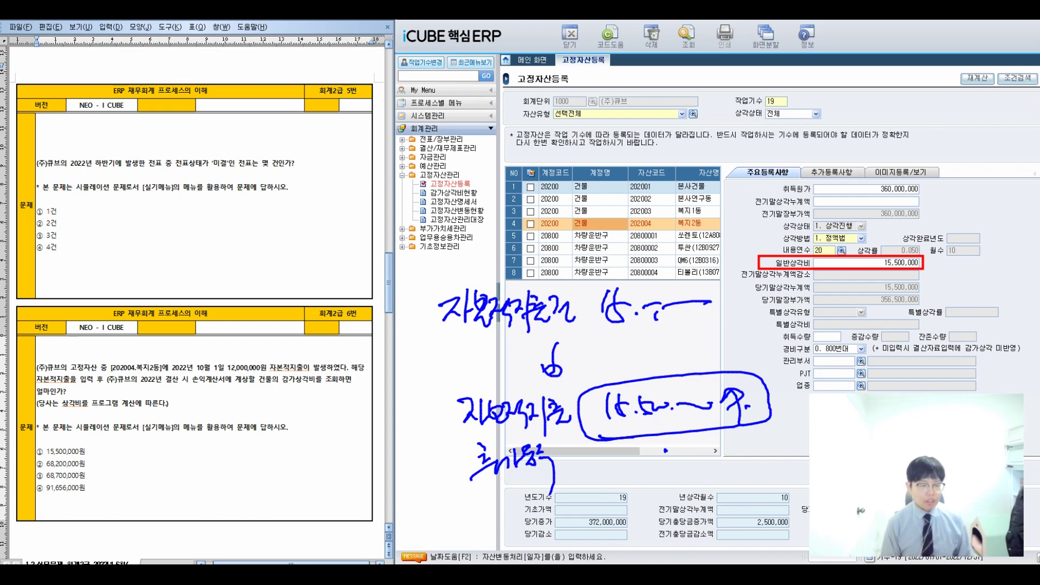
mouse_move(256, 386)
mouse_down()
mouse_move(340, 386)
mouse_move(278, 394)
mouse_move(334, 383)
mouse_up()
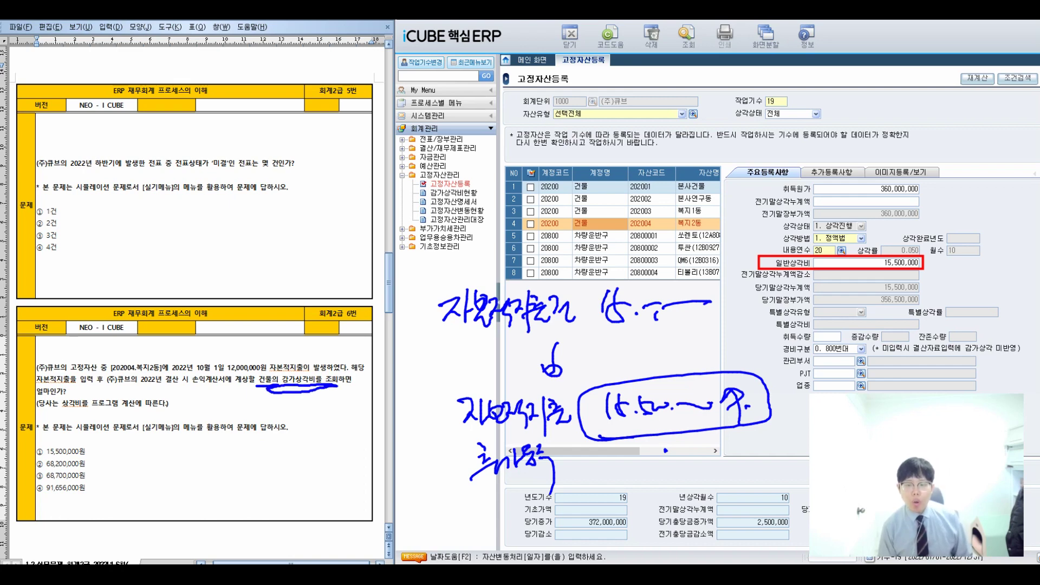
mouse_move(556, 215)
mouse_down()
mouse_move(557, 224)
mouse_move(574, 209)
mouse_up()
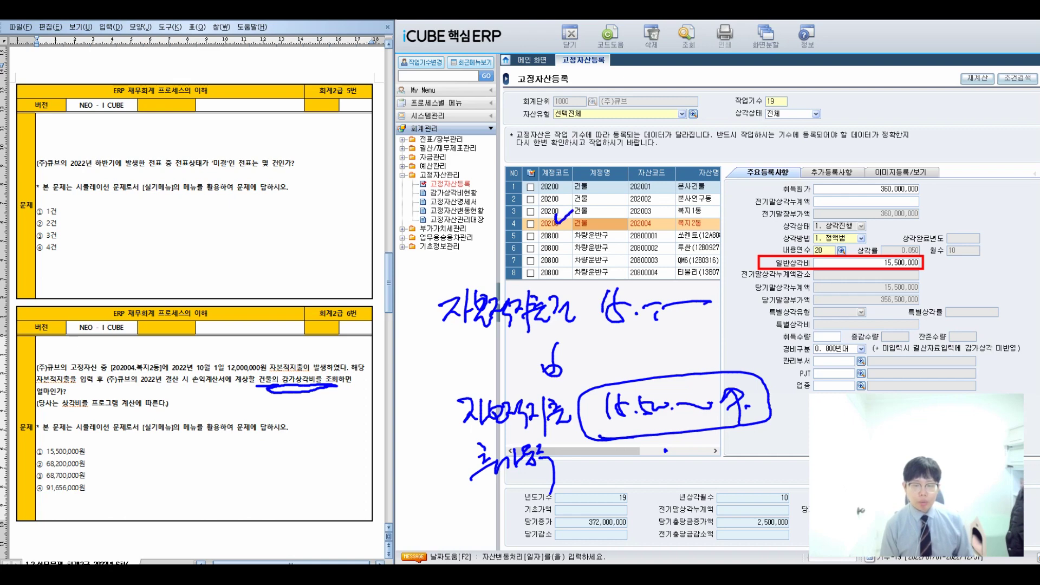
- Handwrite a circled 복지2동 = 15,500,000 with an arrow to question 6 and tick answer ① 15,500,000원
drag(155, 317, 135, 350)
mouse_move(204, 283)
mouse_down()
mouse_move(198, 309)
mouse_move(214, 295)
mouse_move(226, 322)
mouse_move(257, 302)
mouse_move(261, 312)
mouse_up()
mouse_move(268, 321)
mouse_down()
mouse_move(191, 331)
mouse_move(266, 282)
mouse_move(288, 293)
mouse_up()
click(267, 327)
mouse_move(293, 279)
mouse_down()
mouse_move(296, 301)
mouse_move(377, 279)
mouse_up()
click(352, 281)
drag(295, 322, 392, 291)
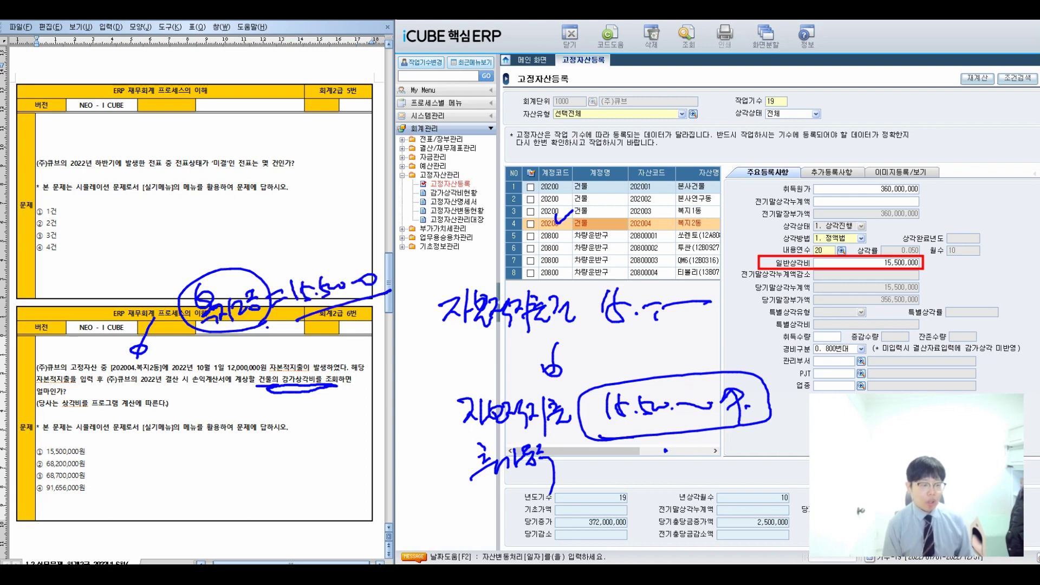
drag(31, 438, 54, 433)
click(61, 440)
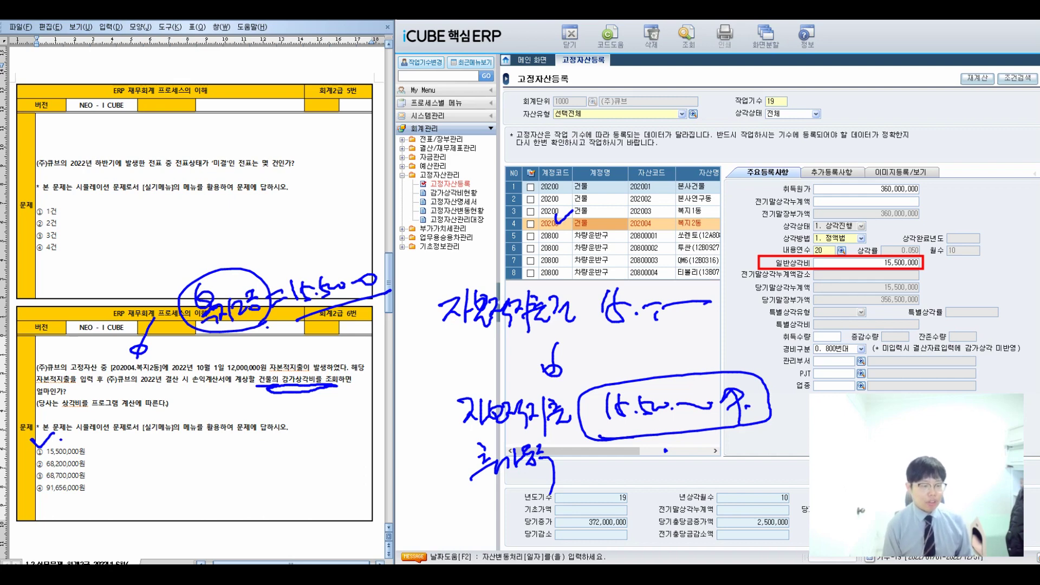
- Circle the building-depreciation phrase in question 6, point to a handwritten note covering all 건물 assets, and bracket their rows in the asset list
mouse_move(251, 393)
mouse_down()
mouse_move(331, 400)
mouse_move(252, 369)
mouse_move(279, 394)
mouse_move(293, 444)
mouse_move(306, 433)
mouse_up()
mouse_move(214, 464)
mouse_down()
mouse_move(251, 491)
mouse_move(260, 477)
mouse_move(269, 483)
mouse_up()
mouse_move(523, 174)
mouse_down()
mouse_move(506, 214)
mouse_move(525, 223)
mouse_up()
drag(299, 458, 304, 477)
mouse_move(307, 476)
mouse_down()
mouse_move(318, 485)
mouse_move(347, 476)
mouse_move(308, 495)
mouse_move(341, 510)
mouse_up()
mouse_move(349, 460)
mouse_down()
mouse_move(362, 482)
mouse_move(399, 476)
mouse_move(398, 460)
mouse_up()
drag(426, 496, 428, 501)
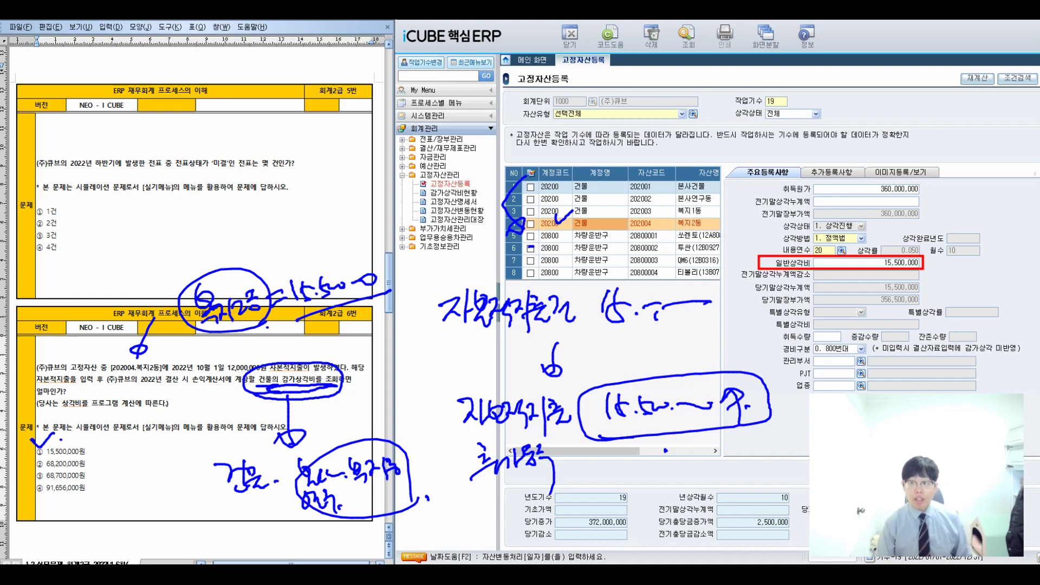
- Clear the annotations, close all open screens, and query 감가상각비현황 for 1000 (주)큐브 with 경비구분 전체
key(Escape)
right_click(585, 60)
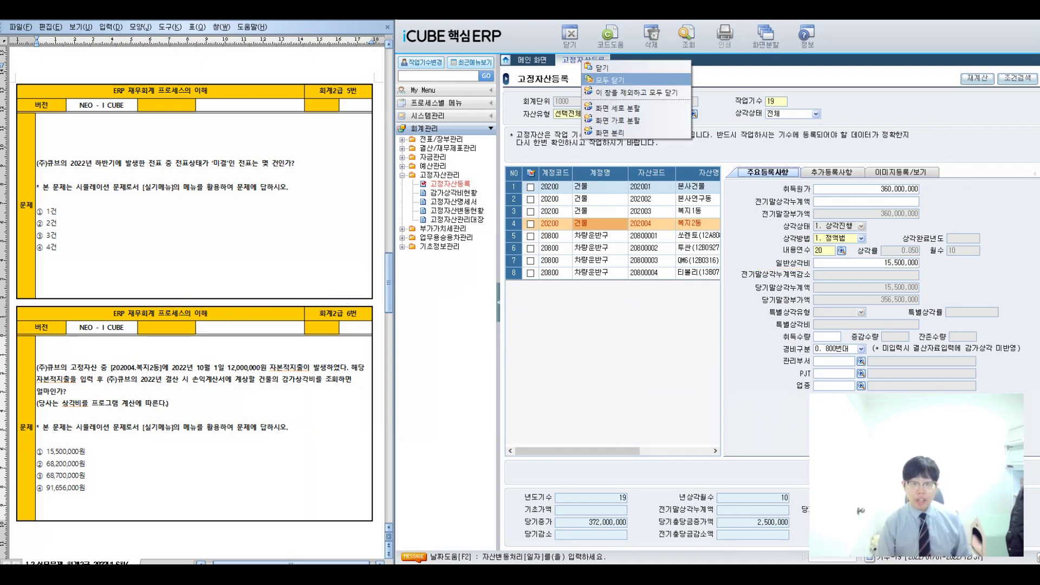
click(609, 80)
click(453, 193)
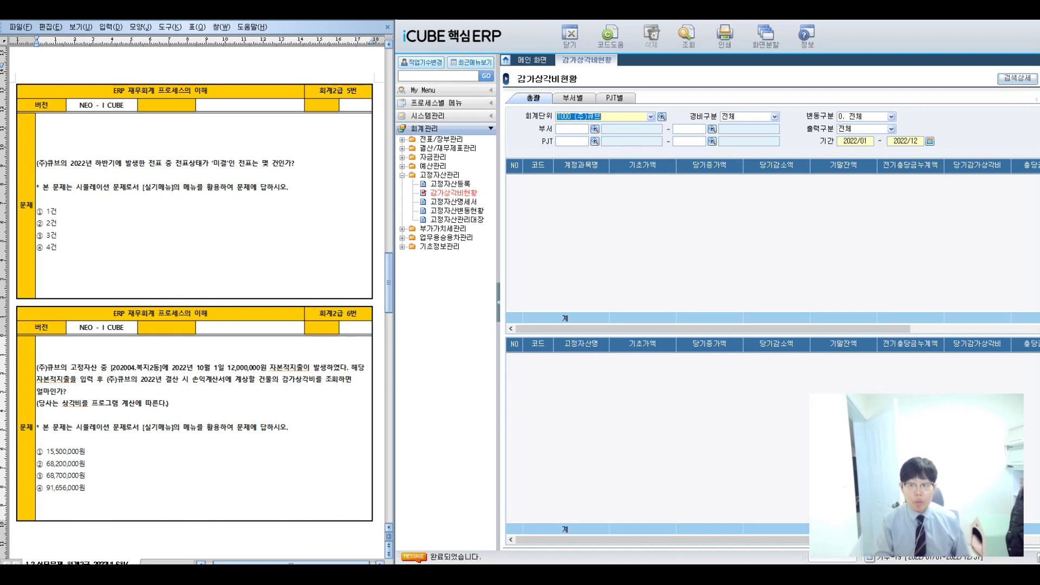
key(Return)
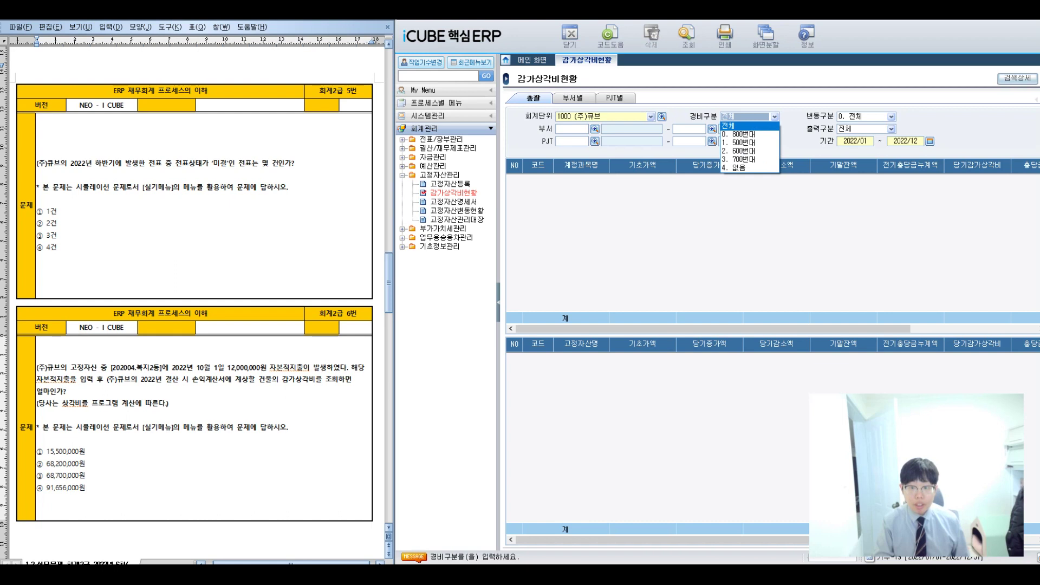
key(Return)
click(688, 37)
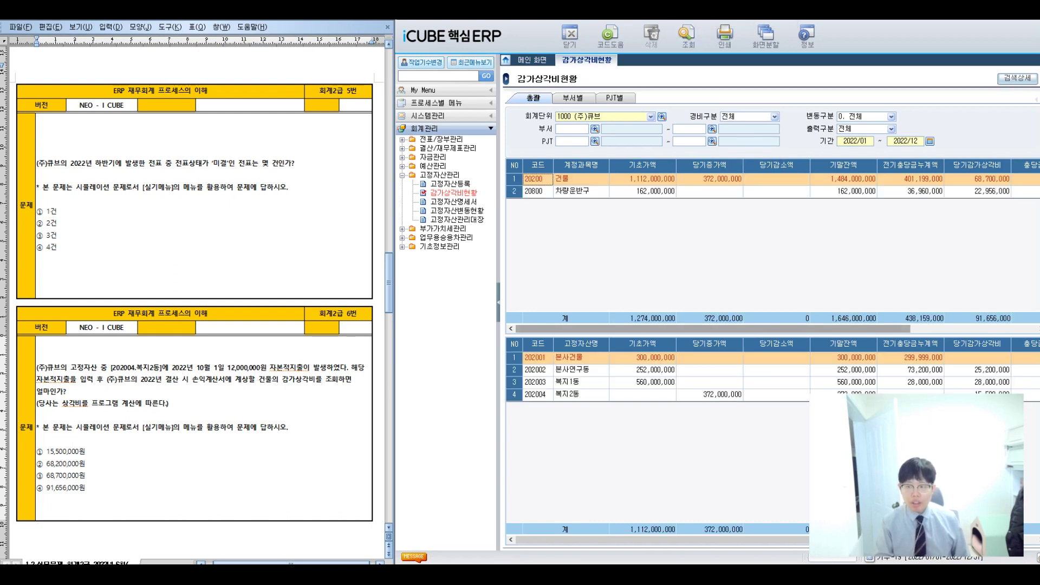
drag(712, 328, 840, 328)
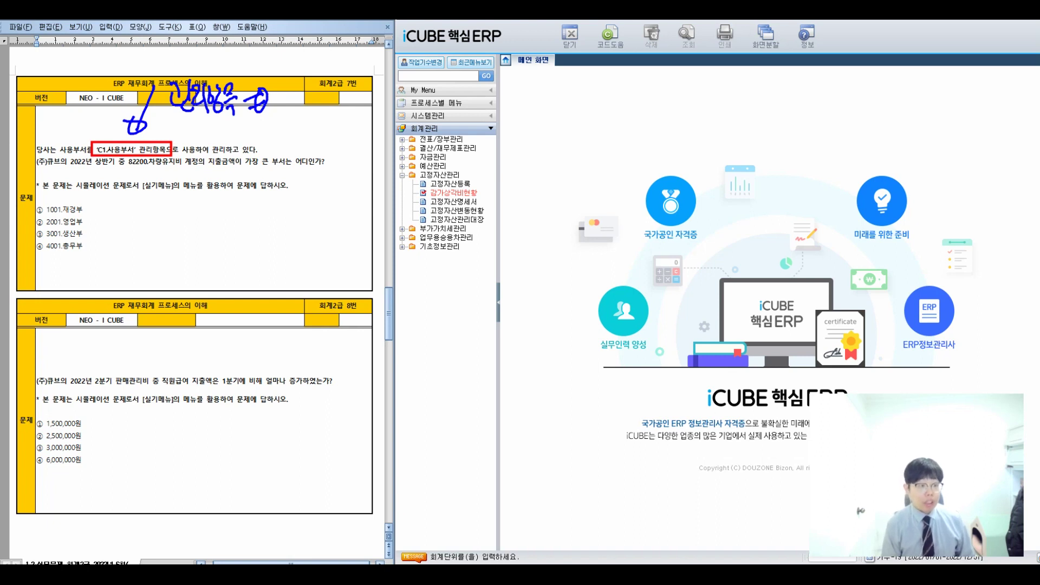
- Handwrite 관리항목원장 after the arrow above question 7
mouse_move(284, 84)
mouse_down()
mouse_move(307, 111)
mouse_move(346, 104)
mouse_move(350, 118)
mouse_up()
mouse_move(306, 123)
mouse_down()
mouse_move(325, 146)
mouse_move(332, 140)
mouse_up()
drag(337, 124, 348, 146)
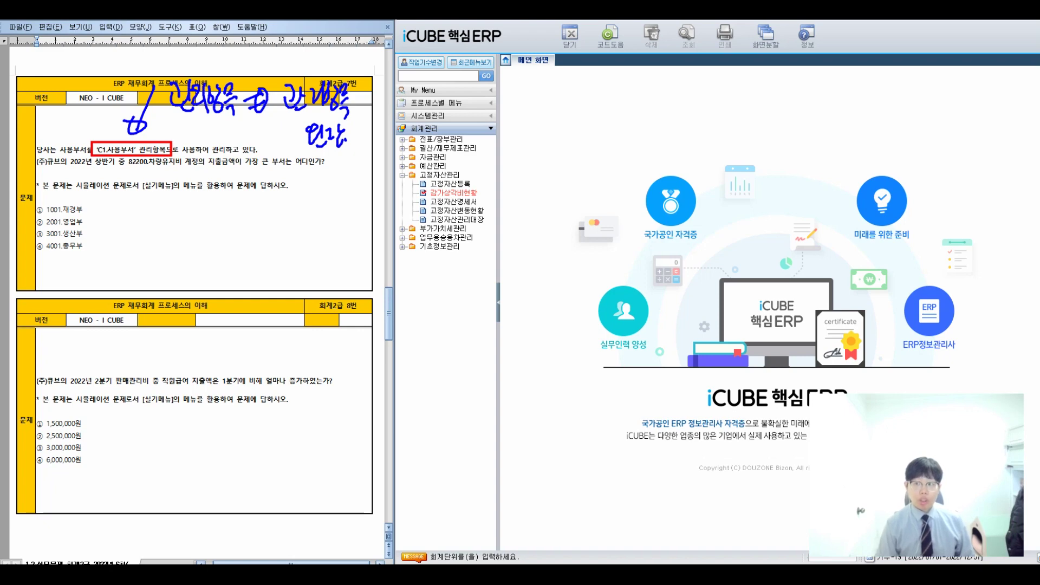
- Collapse the 고정자산관리 folder, expand 전표/장부관리, and open 관리항목원장
click(439, 174)
key(Left)
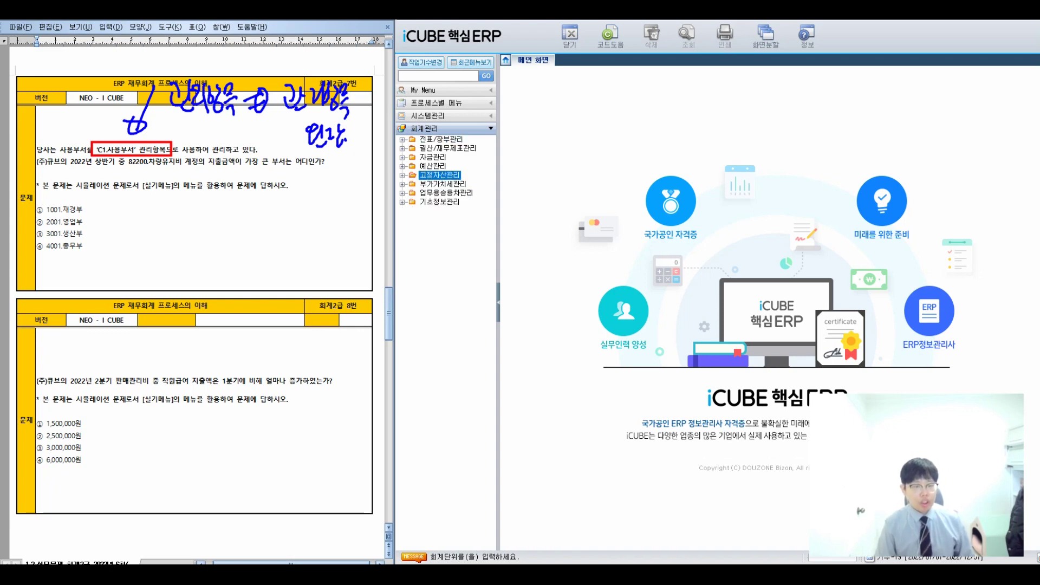
click(440, 139)
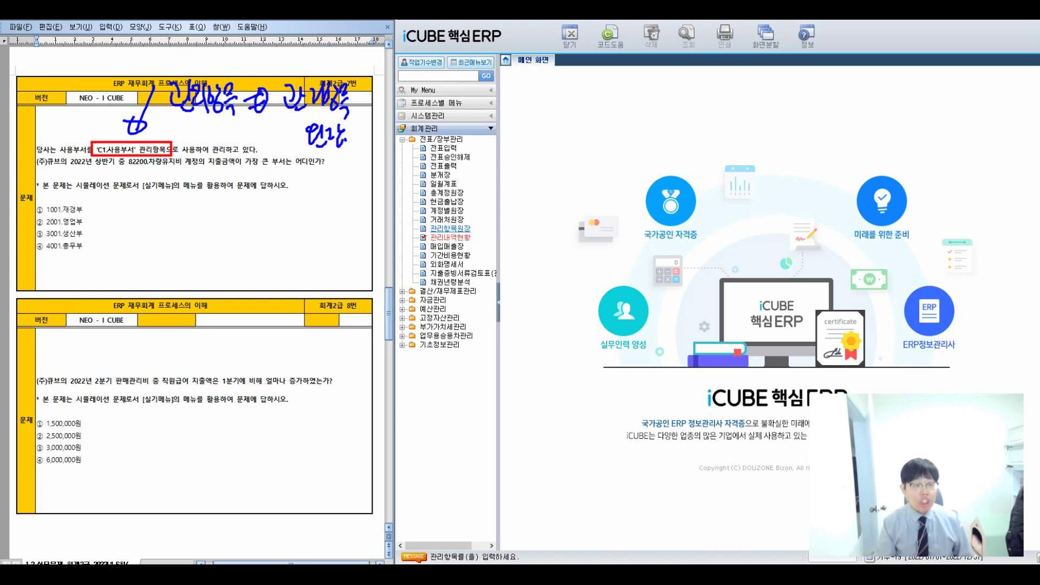
click(450, 228)
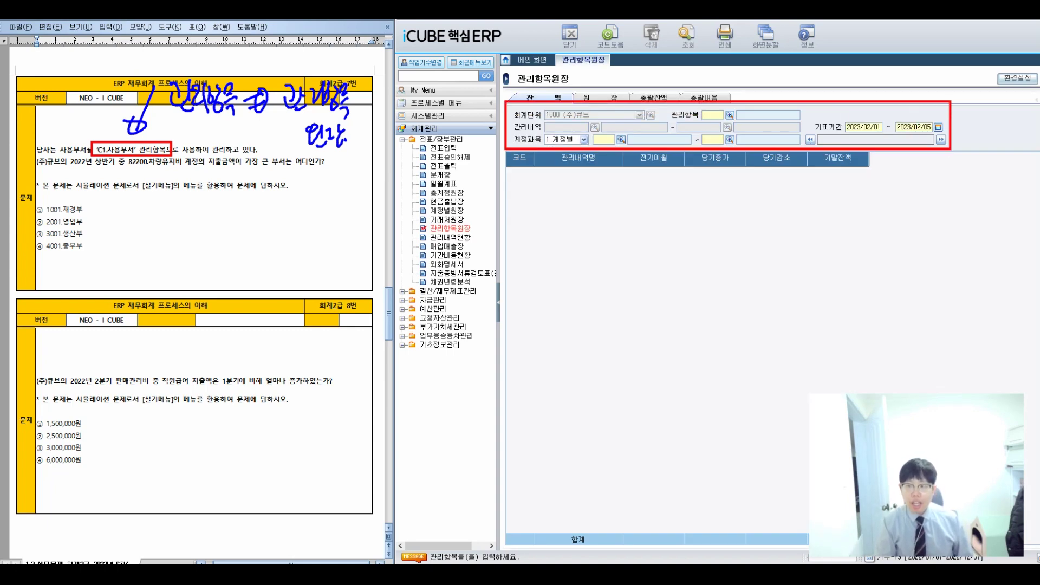
- Set 관리항목 to C1 사용부서 and the 계정과목 range to 82200 차량유지비
key(F2)
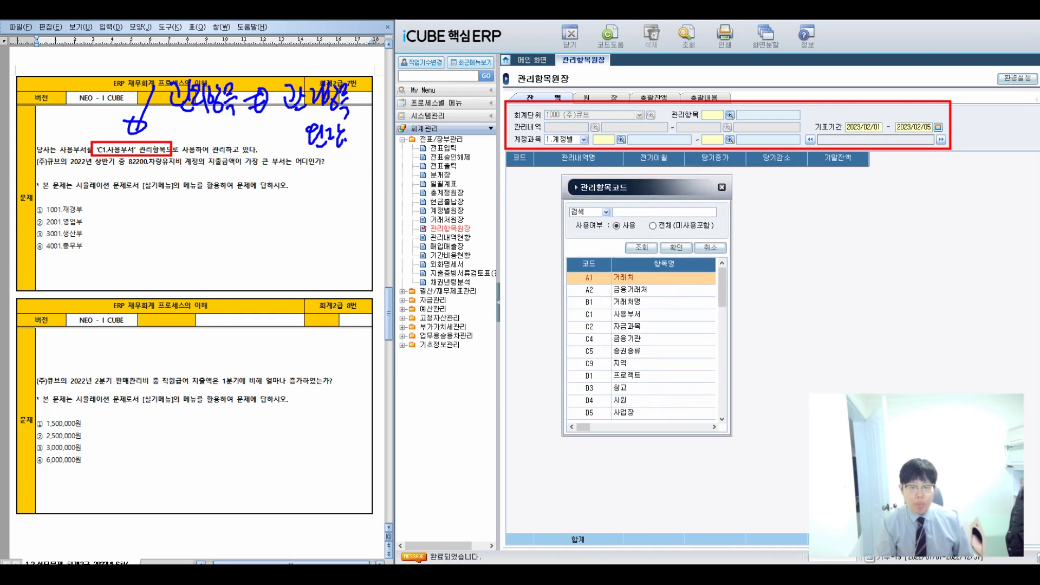
click(625, 314)
key(Return)
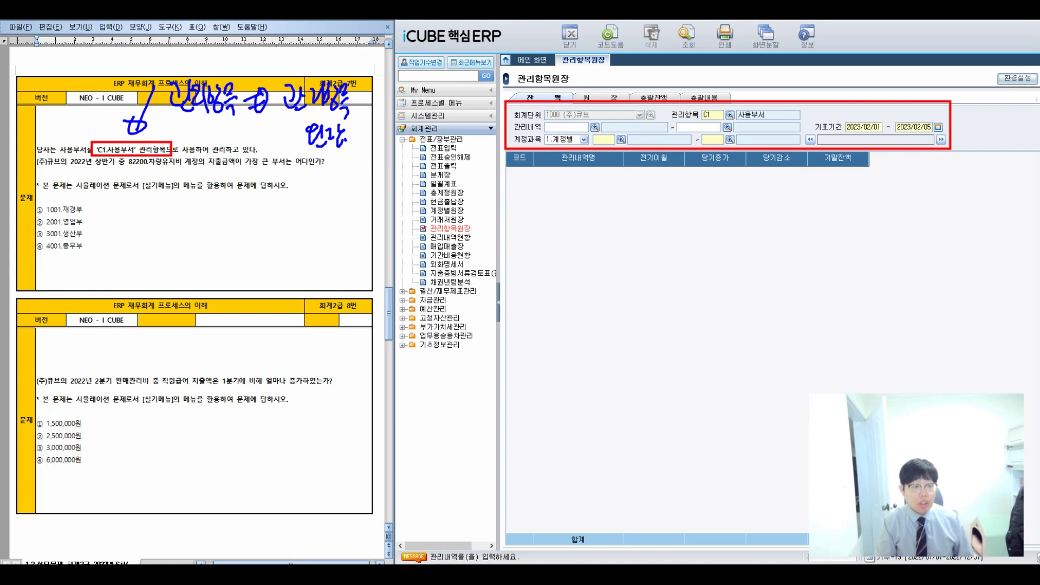
key(F2)
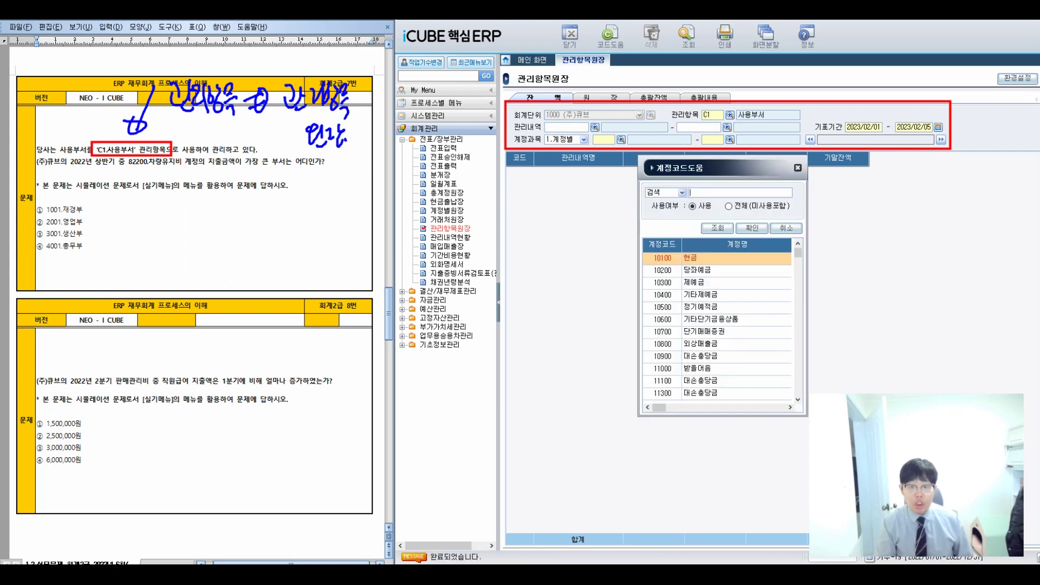
text(822)
key(Return)
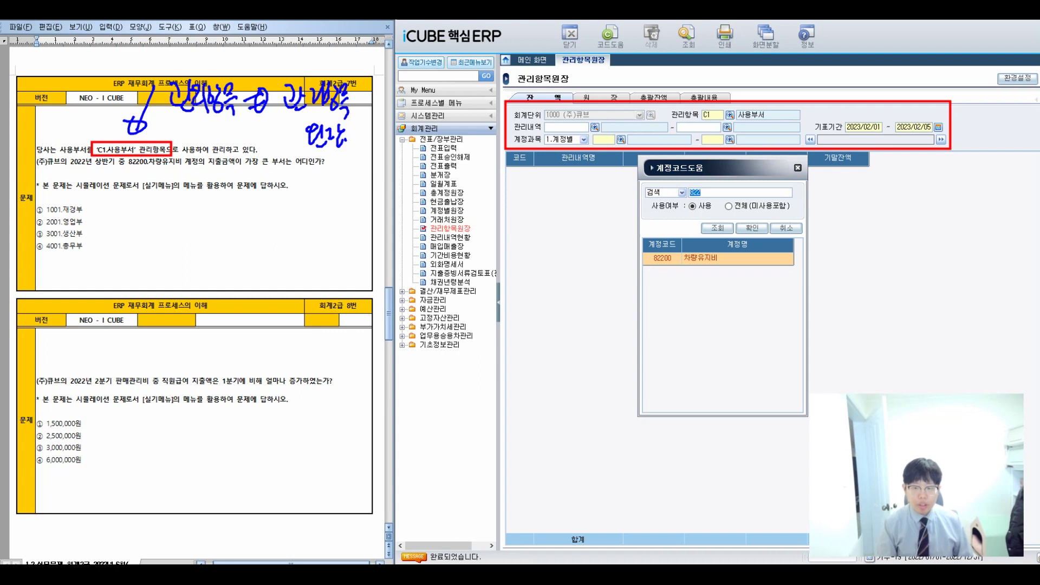
key(Return)
- Set 기표기간 to 2022/01/01 through 2022/06/30 and query the 차량유지비 balances by department
click(864, 127)
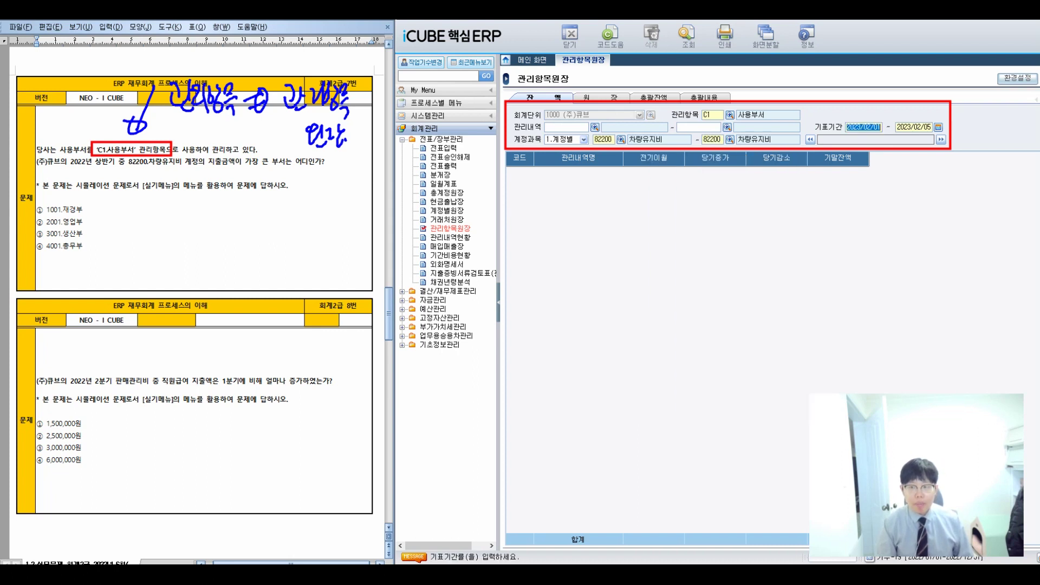
text(2022/01/01)
key(Return)
text(2022/)
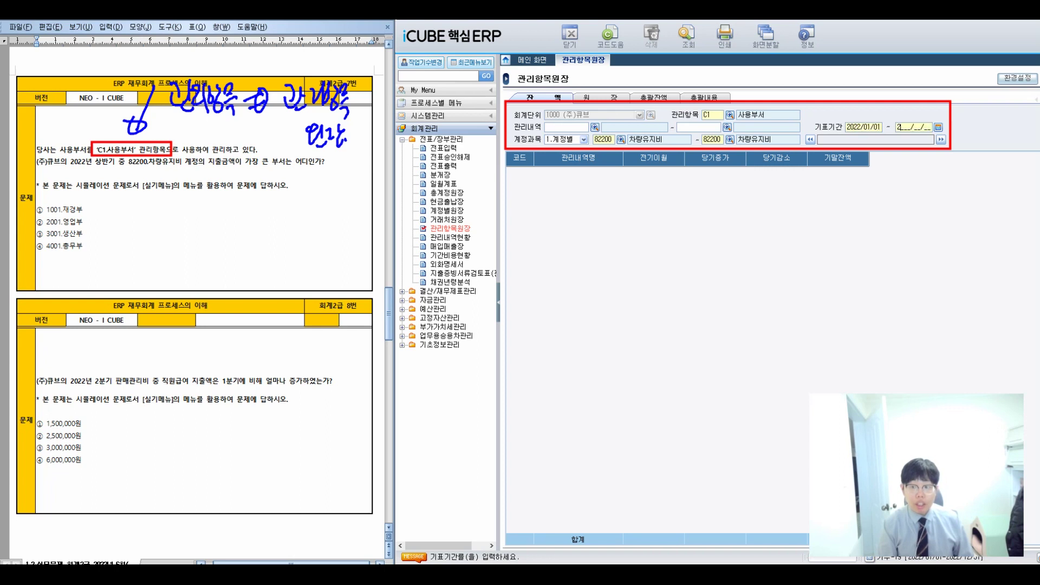
text(06/30)
key(Return)
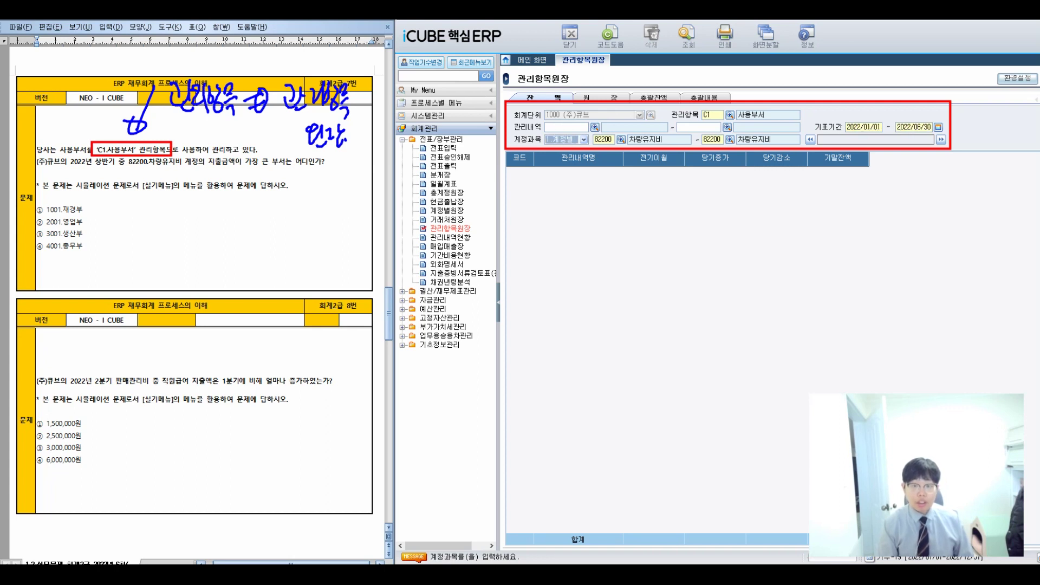
key(Return)
key(Return)
key(Return)
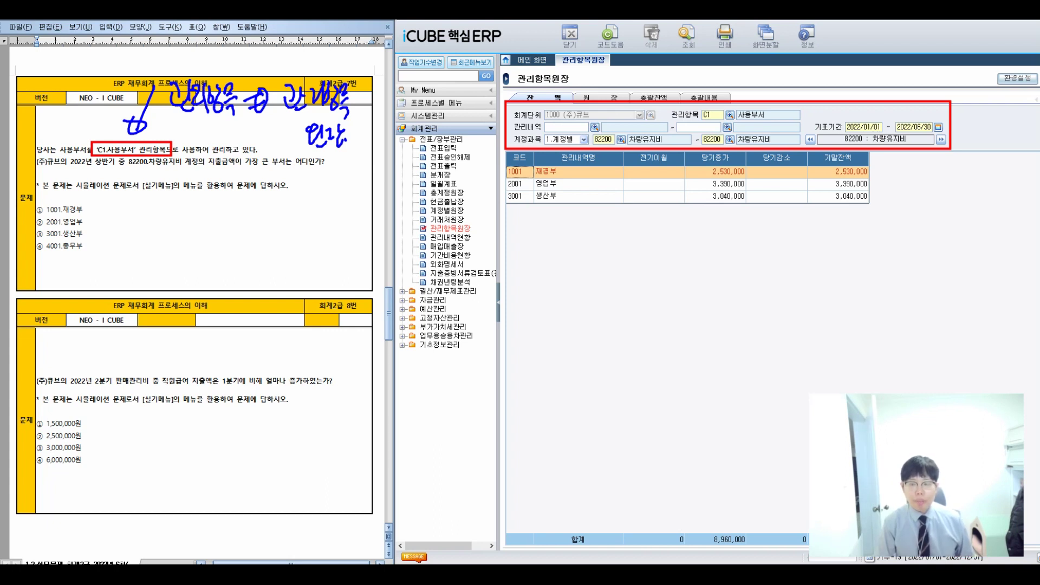
- Box the 2001 영업부 row and mark ② as the answer beside question 7's choices
drag(501, 177, 748, 192)
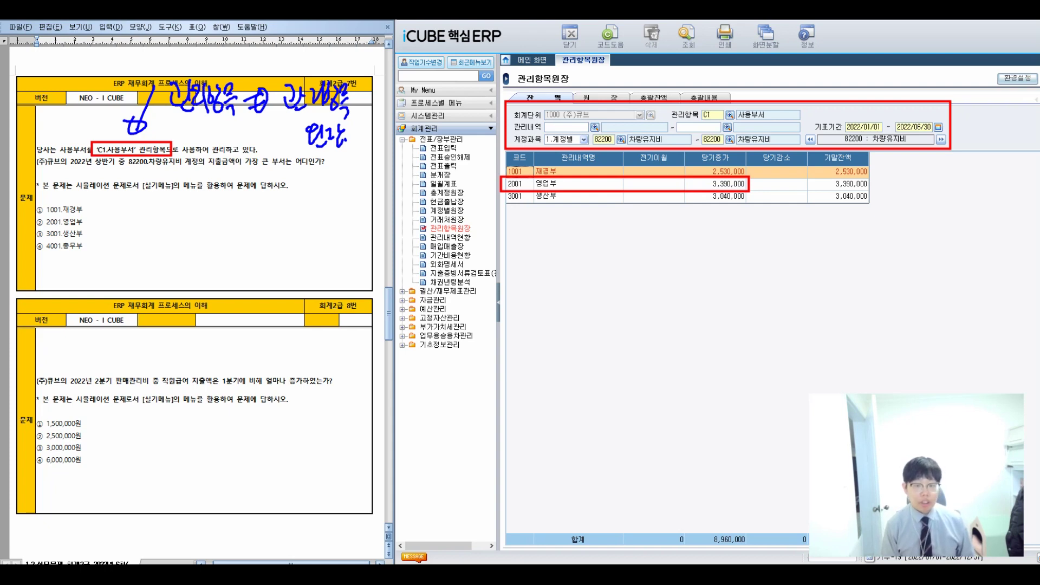
drag(200, 220, 258, 253)
drag(242, 187, 206, 191)
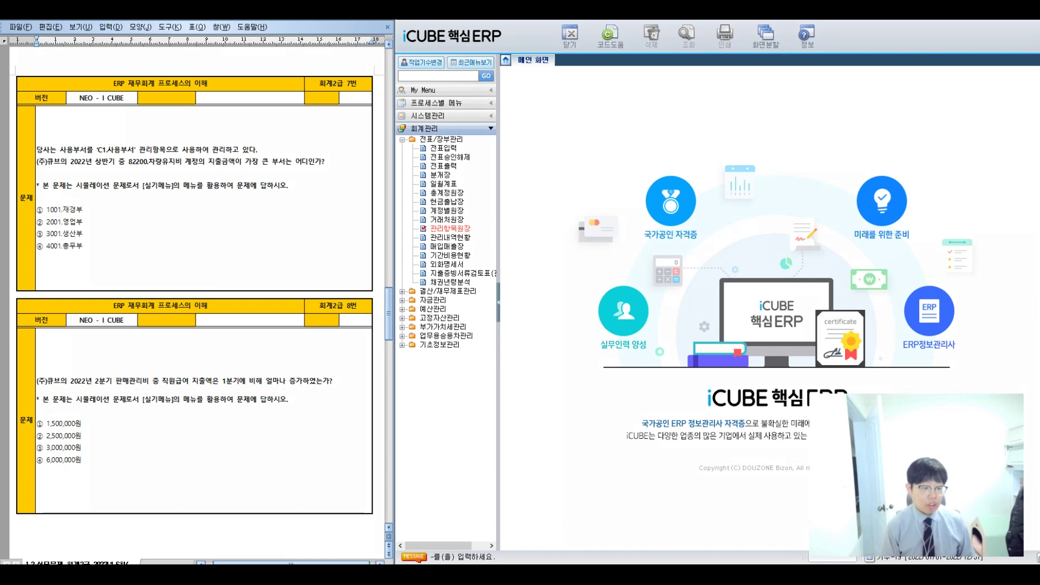
- Circle and link 2분기 and 1분기 in question 8, then handwrite a period note with (반기) above it
mouse_move(231, 357)
mouse_down()
mouse_move(227, 395)
mouse_move(250, 362)
mouse_move(233, 356)
mouse_up()
mouse_move(102, 356)
mouse_down()
mouse_move(104, 399)
mouse_move(114, 357)
mouse_move(191, 315)
mouse_move(239, 350)
mouse_up()
mouse_move(161, 298)
mouse_down()
mouse_move(166, 272)
mouse_move(227, 222)
mouse_up()
mouse_move(266, 170)
mouse_down()
mouse_move(259, 215)
mouse_move(292, 187)
mouse_move(296, 198)
mouse_move(352, 187)
mouse_up()
drag(355, 172, 363, 196)
drag(366, 174, 381, 196)
drag(388, 167, 391, 194)
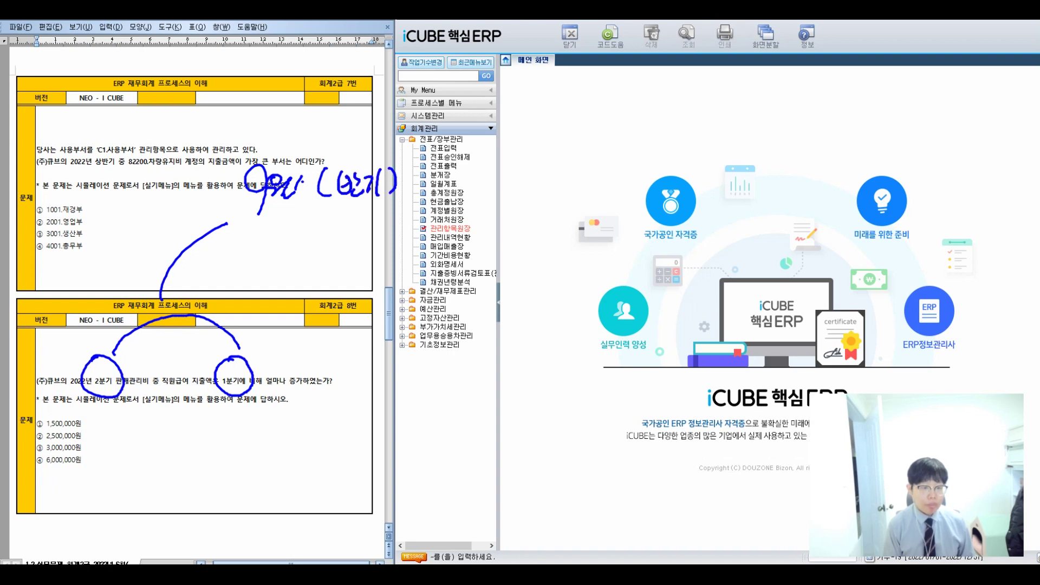
- Handwrite a second period note with (분기) beneath the (반기) note
drag(267, 216, 257, 246)
mouse_move(278, 220)
mouse_down()
mouse_move(270, 248)
mouse_move(279, 240)
mouse_up()
mouse_move(282, 230)
mouse_down()
mouse_move(299, 223)
mouse_move(304, 242)
mouse_up()
mouse_move(310, 216)
mouse_down()
mouse_move(308, 232)
mouse_move(336, 244)
mouse_up()
drag(349, 209, 358, 227)
drag(338, 233, 364, 238)
drag(364, 217, 382, 245)
drag(386, 212, 396, 251)
- Link the two period notes to a handwritten keyword label and write 결산/재무제표 below it
mouse_move(408, 177)
mouse_down()
mouse_move(427, 175)
mouse_move(409, 227)
mouse_move(488, 196)
mouse_up()
drag(546, 160, 538, 194)
mouse_move(541, 189)
mouse_down()
mouse_move(606, 186)
mouse_move(631, 162)
mouse_move(643, 179)
mouse_up()
mouse_move(509, 225)
mouse_down()
mouse_move(540, 250)
mouse_move(559, 232)
mouse_move(557, 266)
mouse_up()
drag(580, 230, 588, 248)
drag(594, 225, 602, 254)
mouse_move(605, 236)
mouse_down()
mouse_move(615, 222)
mouse_move(621, 232)
mouse_up()
mouse_move(622, 230)
mouse_down()
mouse_move(618, 256)
mouse_move(637, 230)
mouse_up()
mouse_move(642, 220)
mouse_down()
mouse_move(643, 268)
mouse_move(657, 244)
mouse_move(664, 250)
mouse_up()
- Handwrite an arrow followed by 기간별손익계산서 under the 결산/재무제표 note and outline it
mouse_move(499, 306)
mouse_down()
mouse_move(538, 297)
mouse_move(528, 321)
mouse_move(574, 317)
mouse_up()
mouse_move(584, 284)
mouse_down()
mouse_move(586, 324)
mouse_move(643, 318)
mouse_up()
drag(641, 305, 653, 318)
drag(648, 282, 676, 311)
drag(672, 283, 685, 330)
drag(689, 297, 711, 314)
mouse_move(719, 281)
mouse_down()
mouse_move(719, 333)
mouse_move(754, 309)
mouse_up()
drag(755, 297, 770, 330)
mouse_move(554, 328)
mouse_down()
mouse_move(678, 331)
mouse_move(653, 265)
mouse_move(564, 326)
mouse_up()
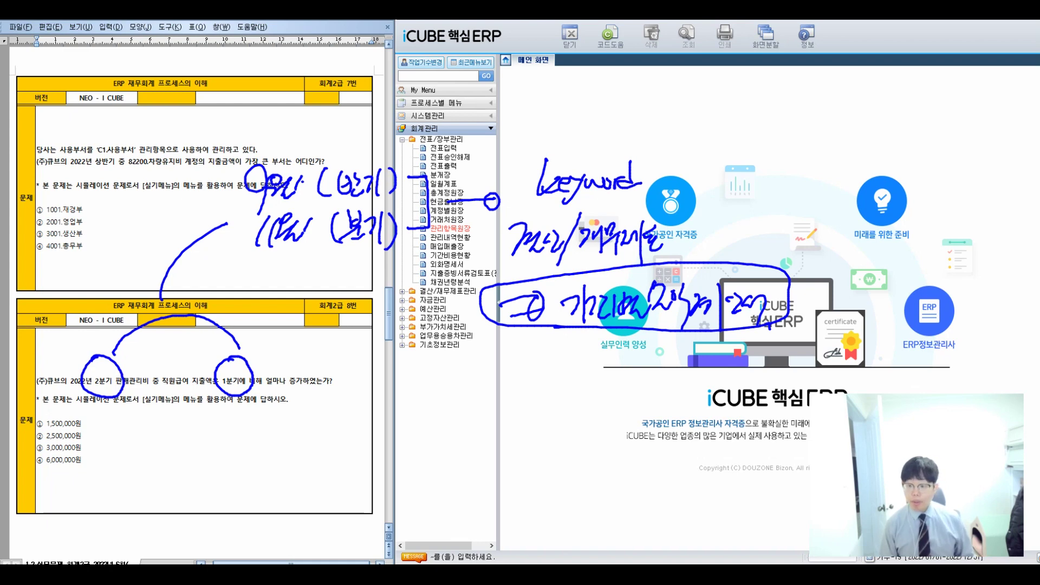
- Clear the annotations, switch from the 전표/장부관리 folder to 결산/재무제표관리, and open 기간별손익계산서
key(Escape)
click(402, 139)
click(402, 148)
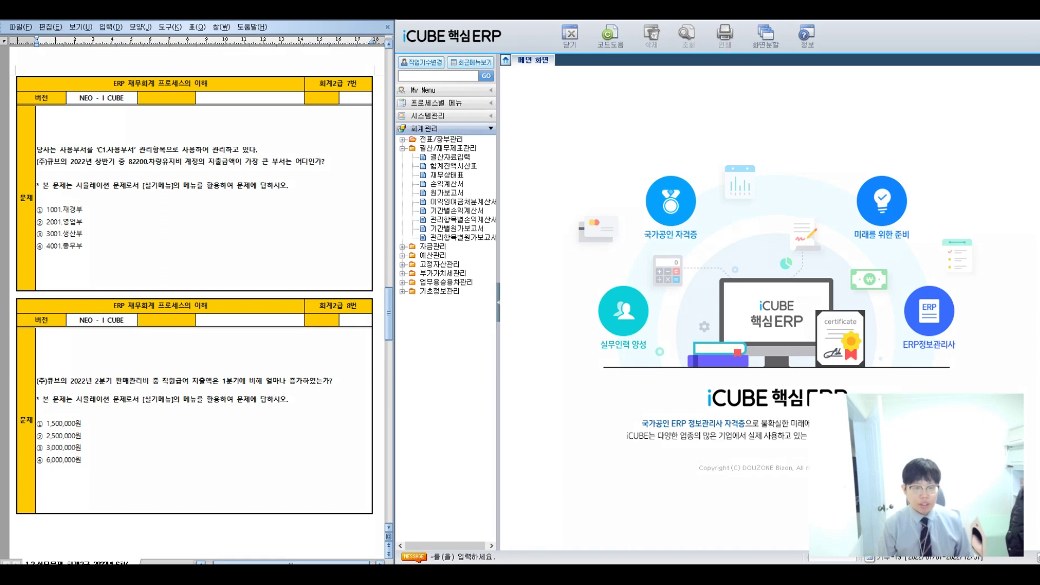
click(457, 210)
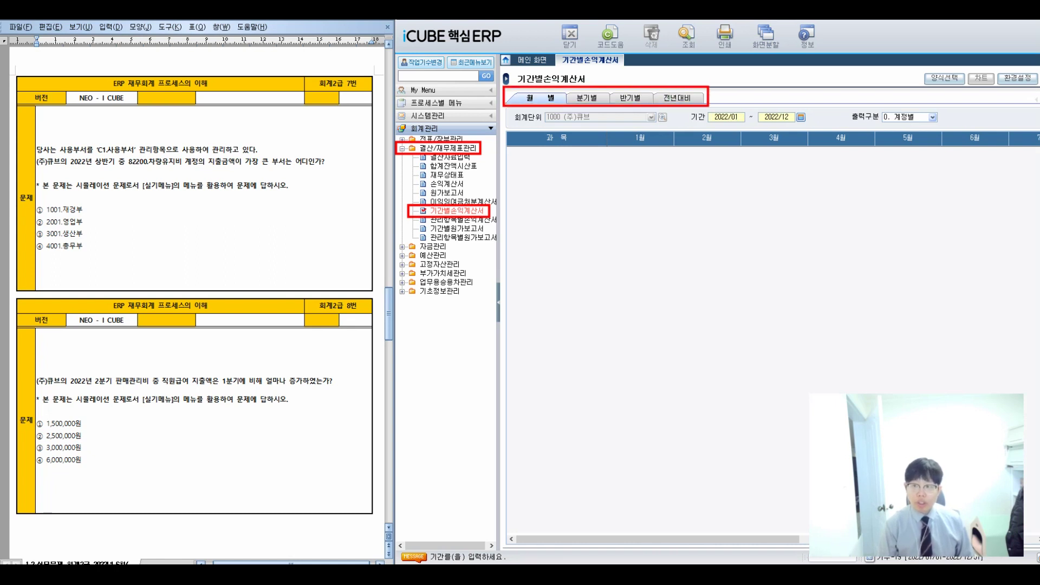
- Query the 분기별 income statement for 1/4분기 through 2/4분기 and select the 직원급여 row
click(587, 98)
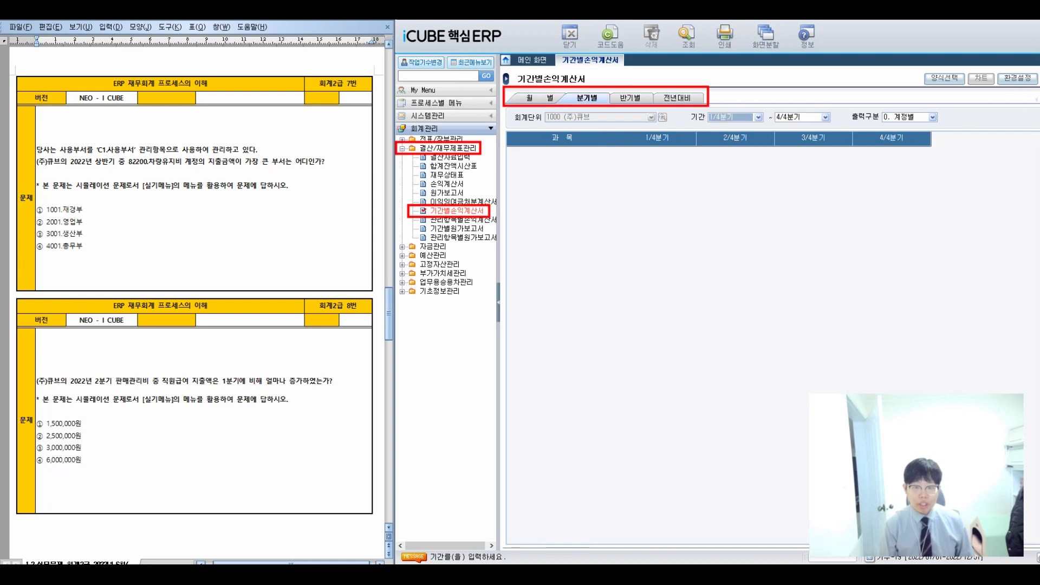
click(825, 117)
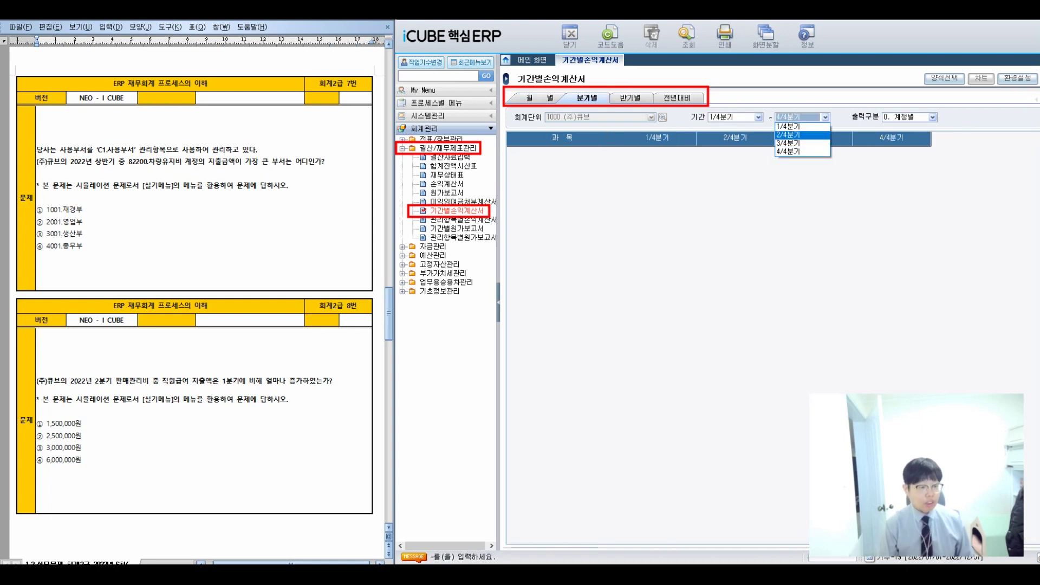
click(789, 135)
click(687, 35)
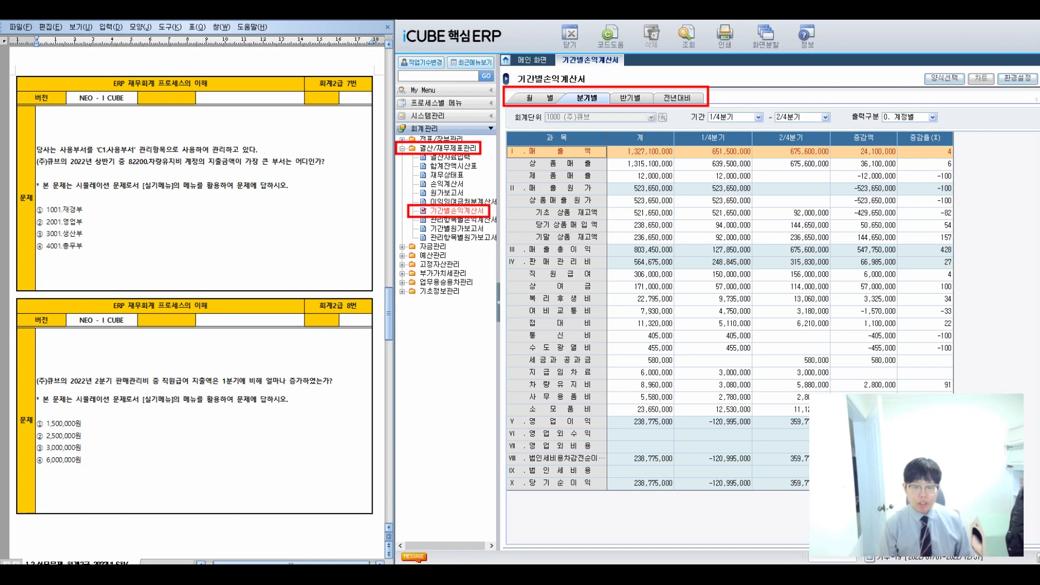
click(558, 274)
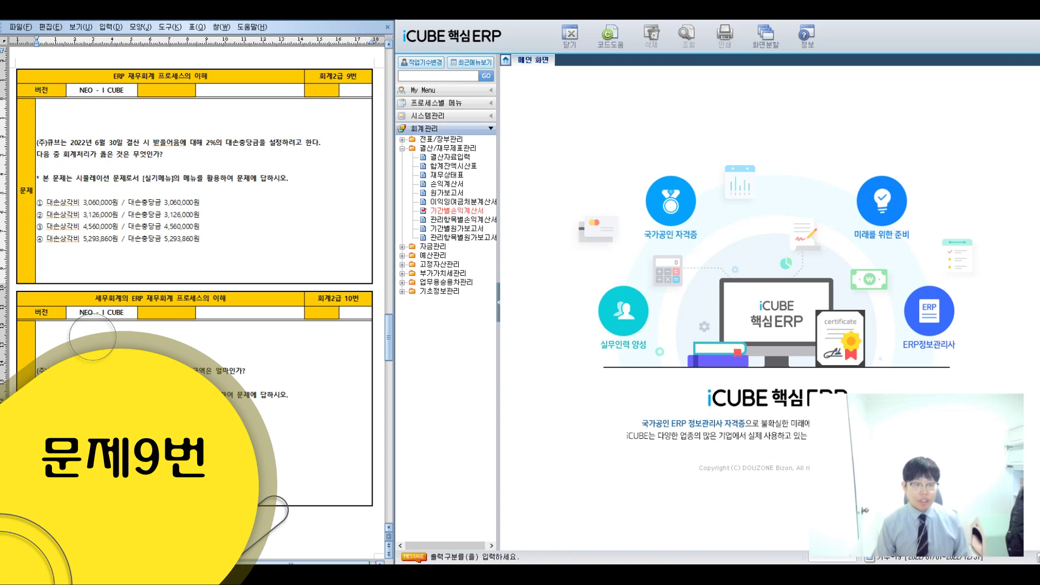
- Open 재무상태표 from the 결산/재무제표관리 folder and box both the folder and the report name
double_click(449, 148)
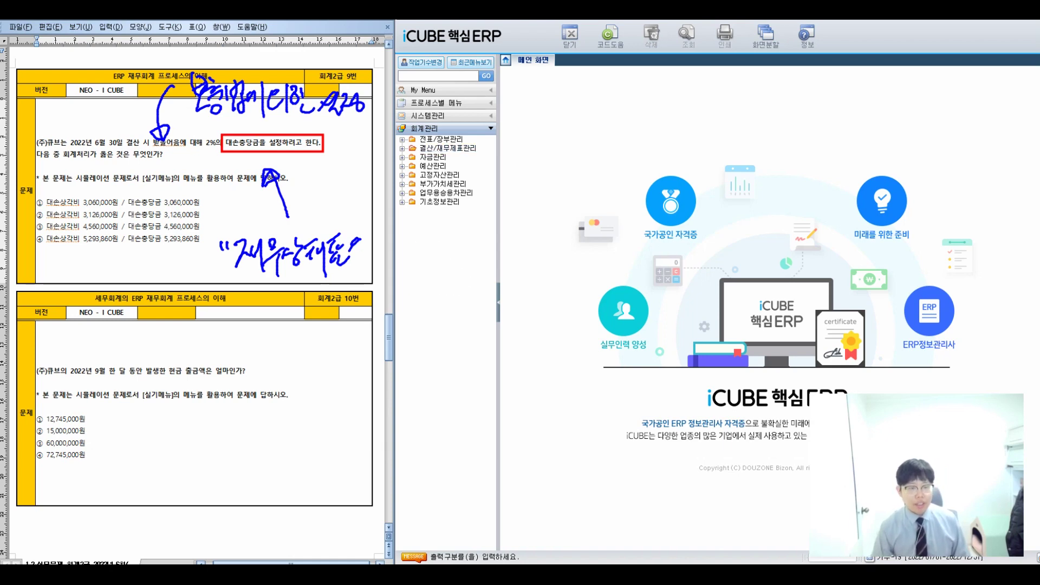
double_click(447, 148)
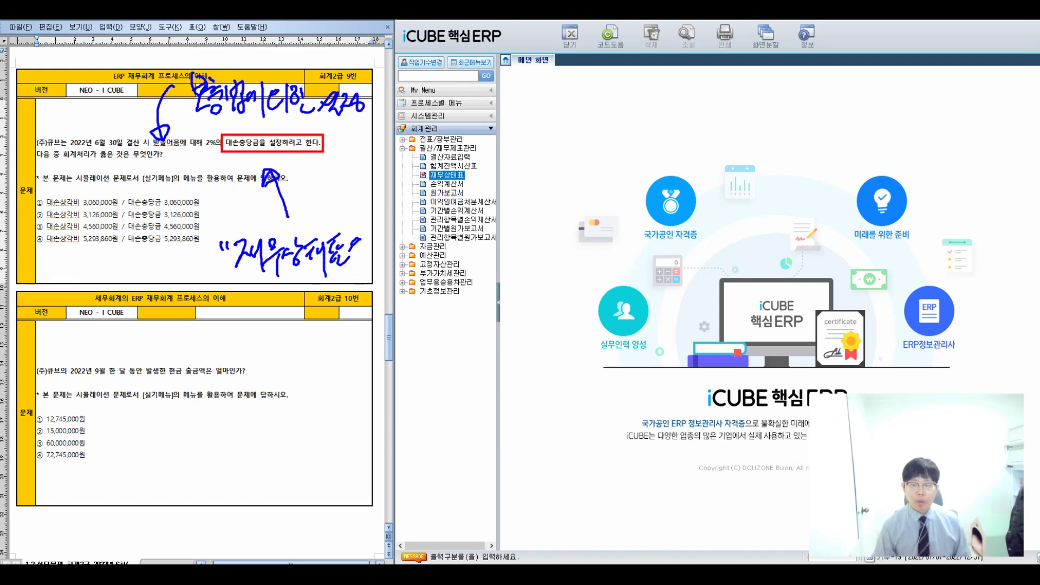
drag(394, 142, 480, 154)
drag(411, 169, 467, 181)
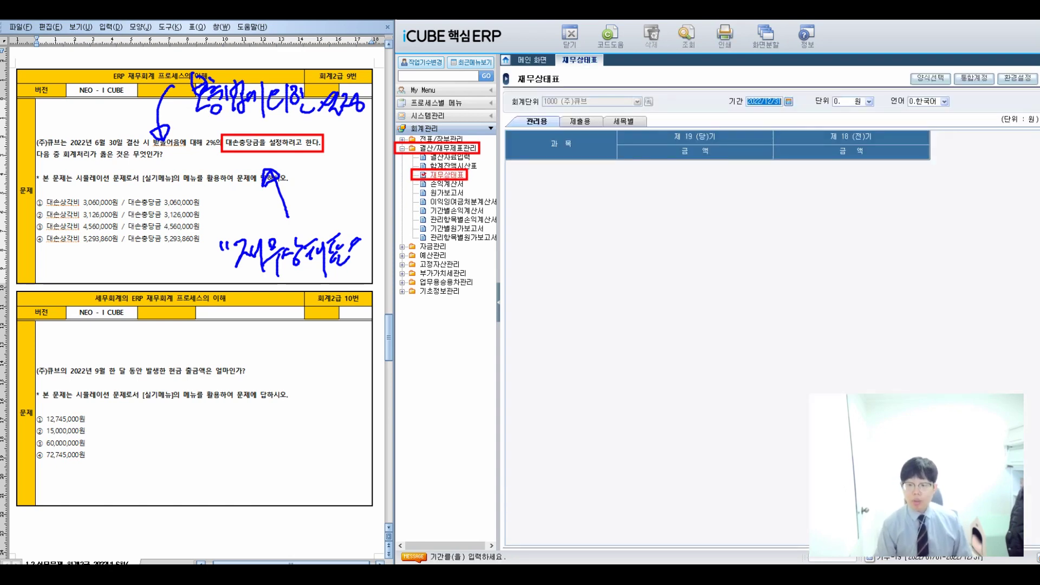
- Set the 재무상태표 기간 to 2022/06/30 and query the balances
text(20220630)
key(Return)
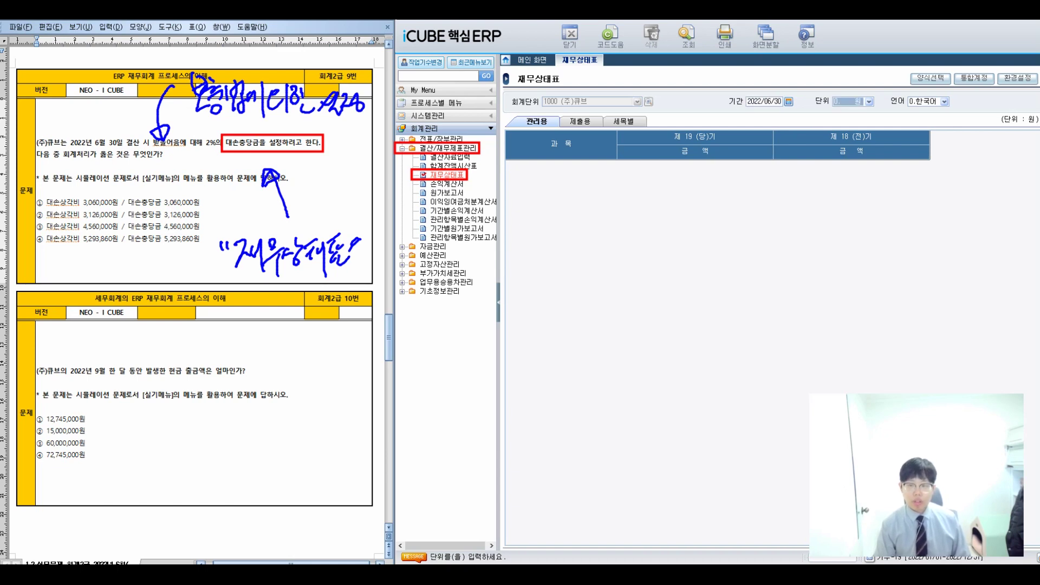
key(Return)
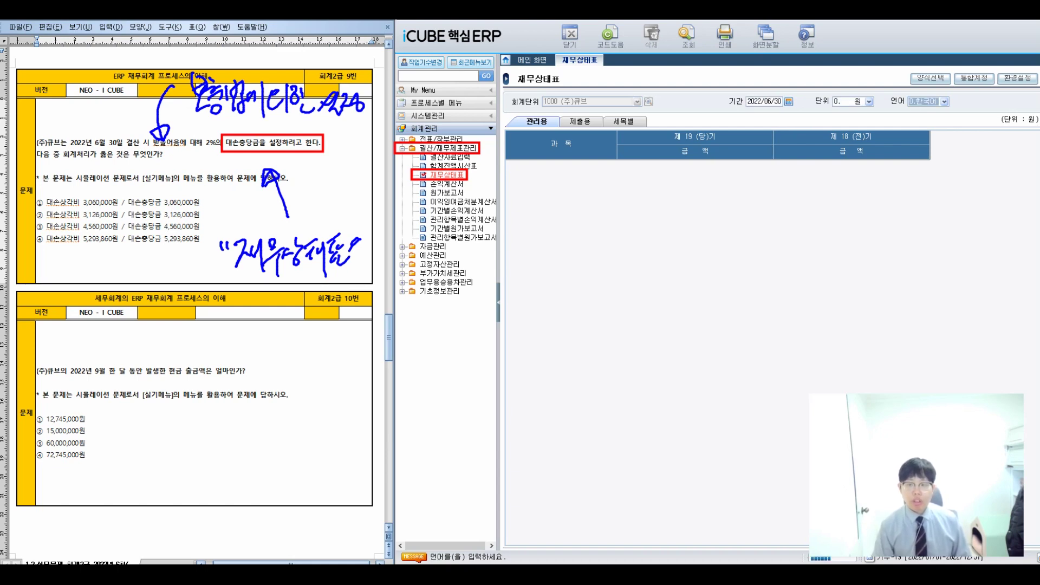
key(Return)
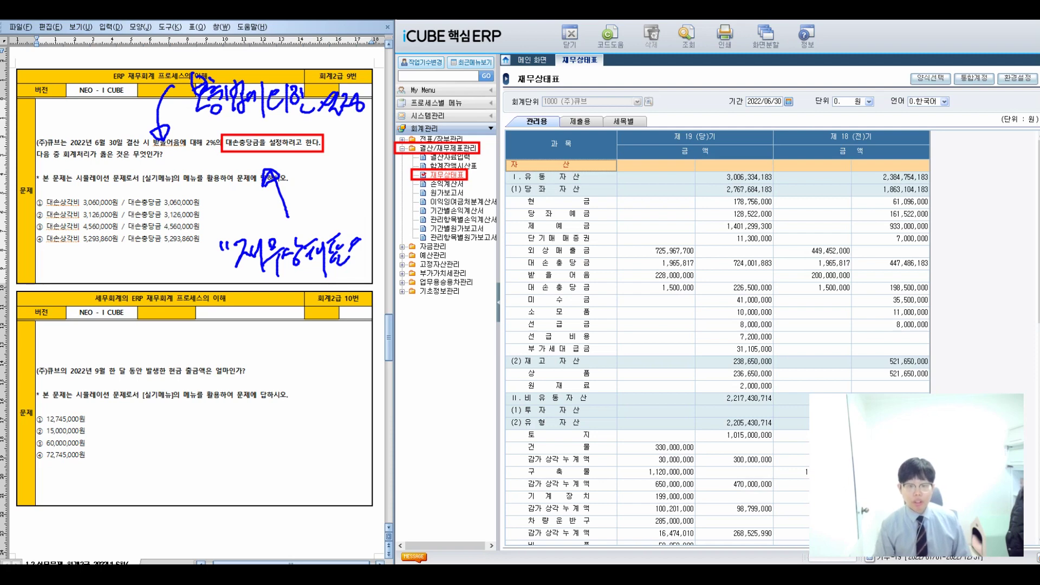
- Select the 받을어음 row and box its current-period amount together with the 대손충당금 directly below it
click(561, 275)
click(656, 275)
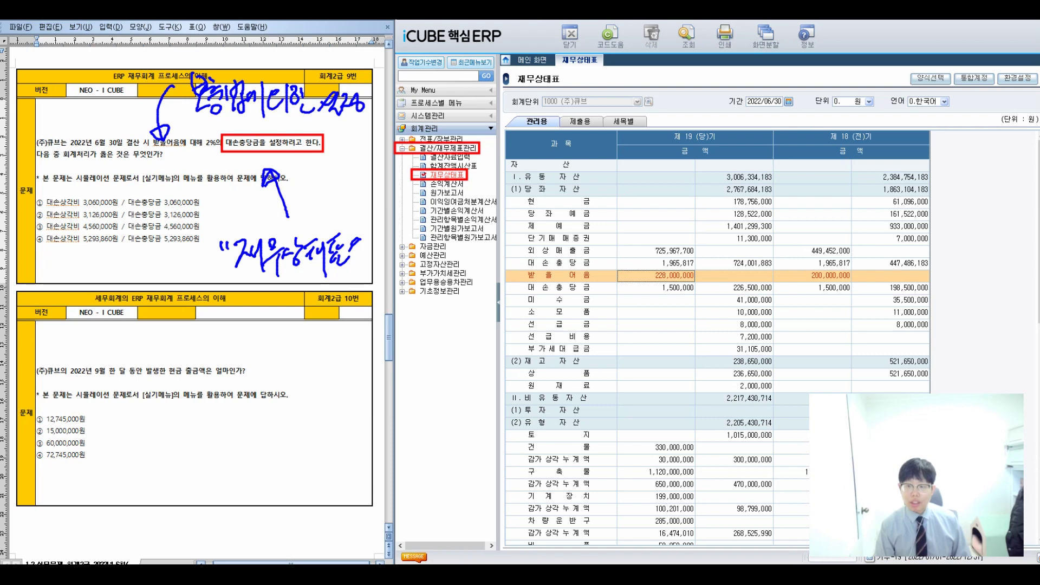
drag(502, 267, 696, 294)
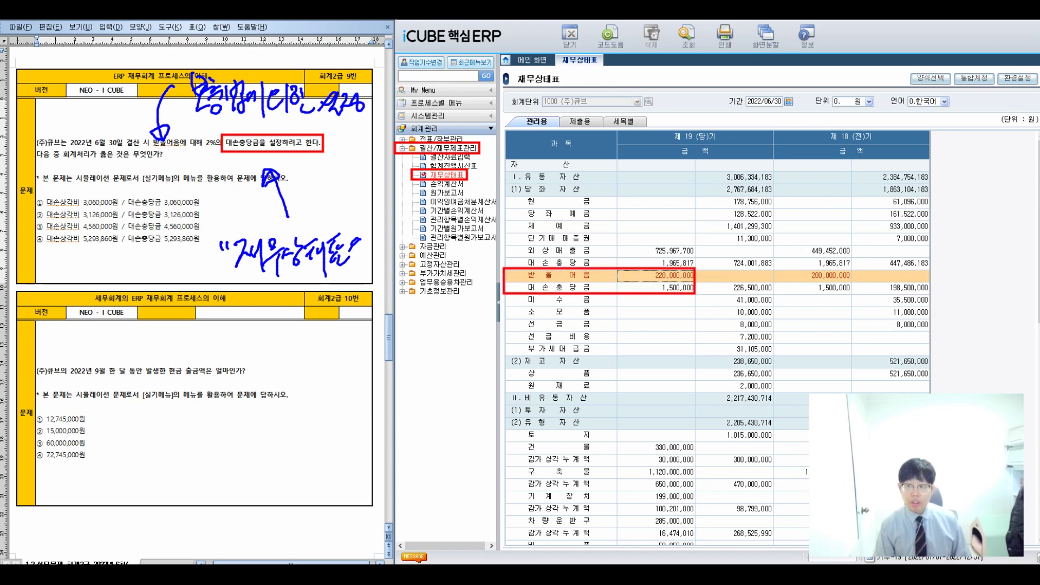
- In the Windows calculator, multiply 228,000,000 by 0.02 and subtract 1,500,000 from the product
key(XF86Calculator)
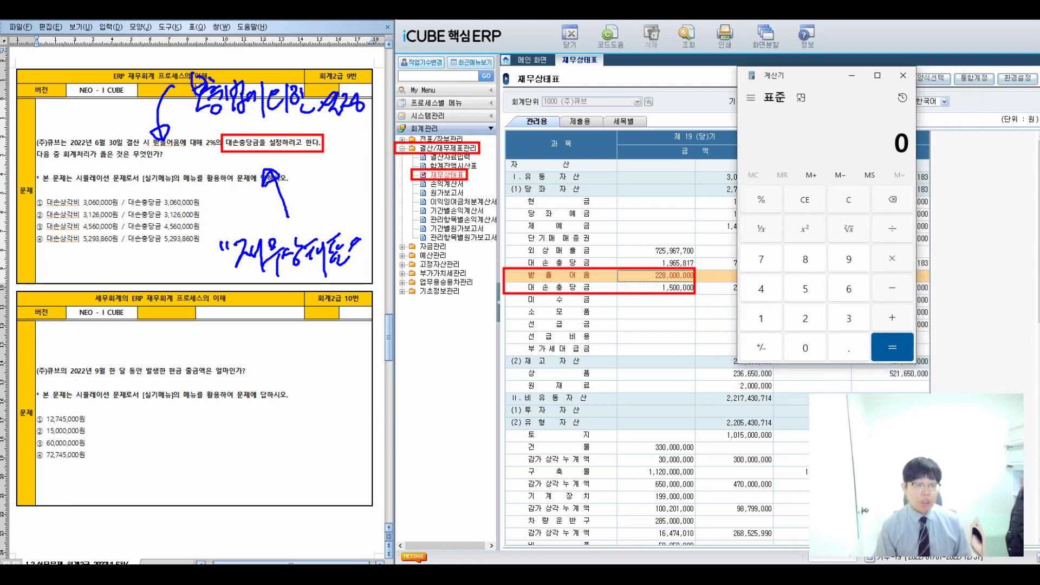
text(228,000,000)
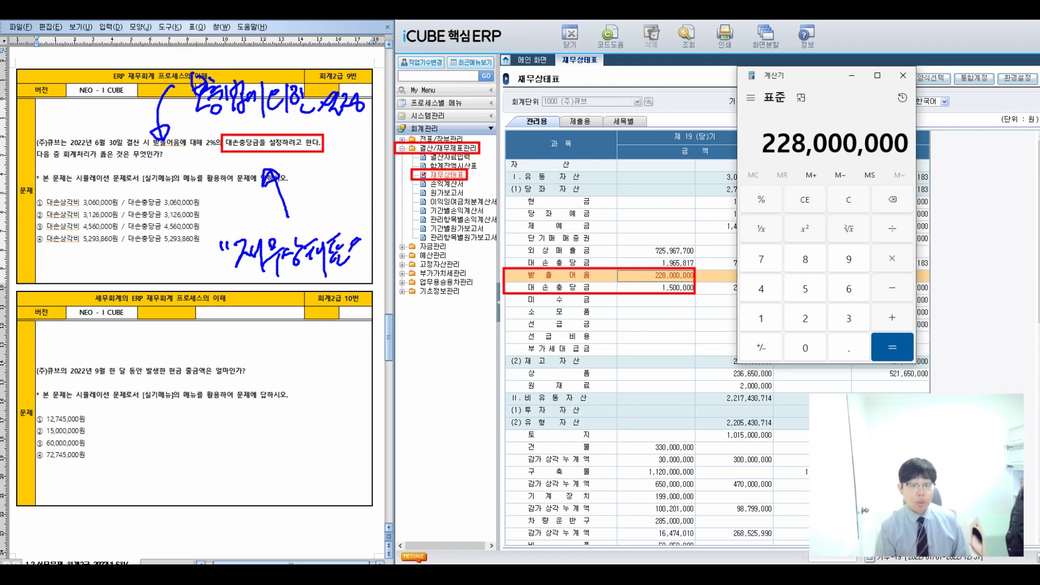
key(asterisk)
text(0.02)
key(Return)
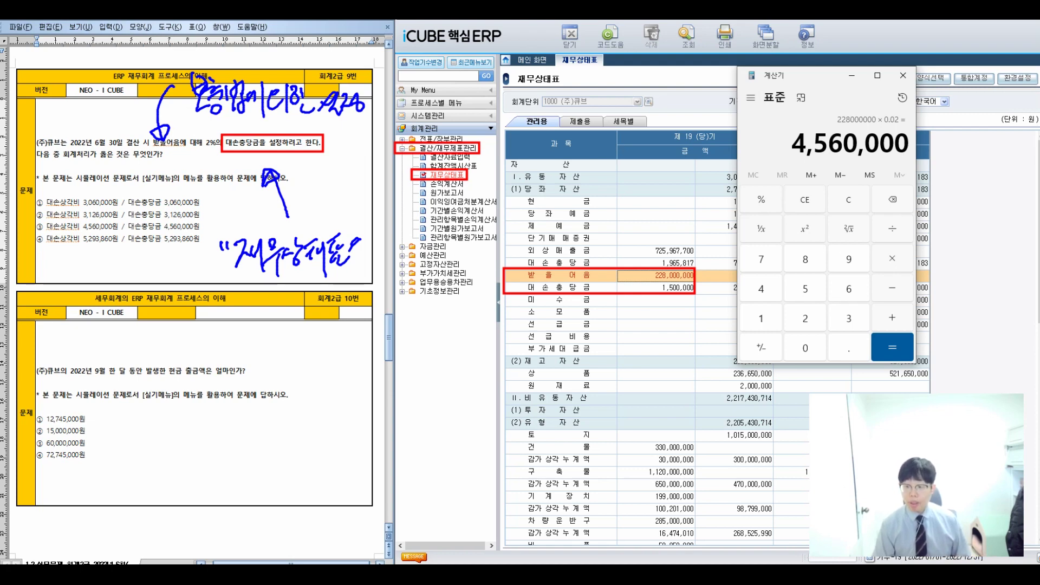
key(minus)
text(1500000)
key(Return)
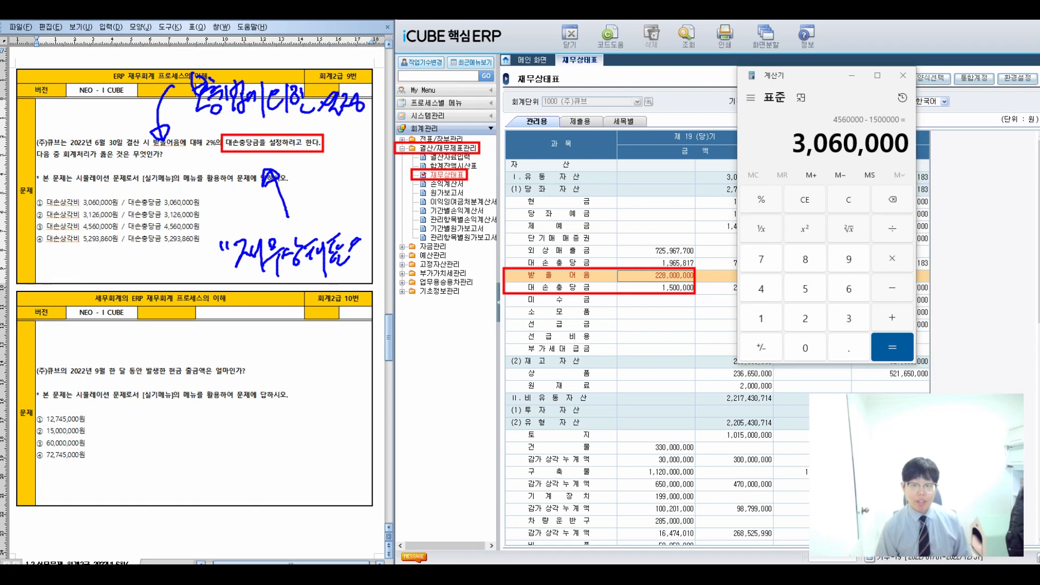
- Check choice ① of question 9 and handwrite a large circled 1 as the answer
mouse_move(34, 187)
mouse_down()
mouse_move(40, 204)
mouse_move(55, 180)
mouse_up()
mouse_move(133, 187)
mouse_down()
mouse_move(132, 234)
mouse_move(162, 179)
mouse_move(129, 252)
mouse_up()
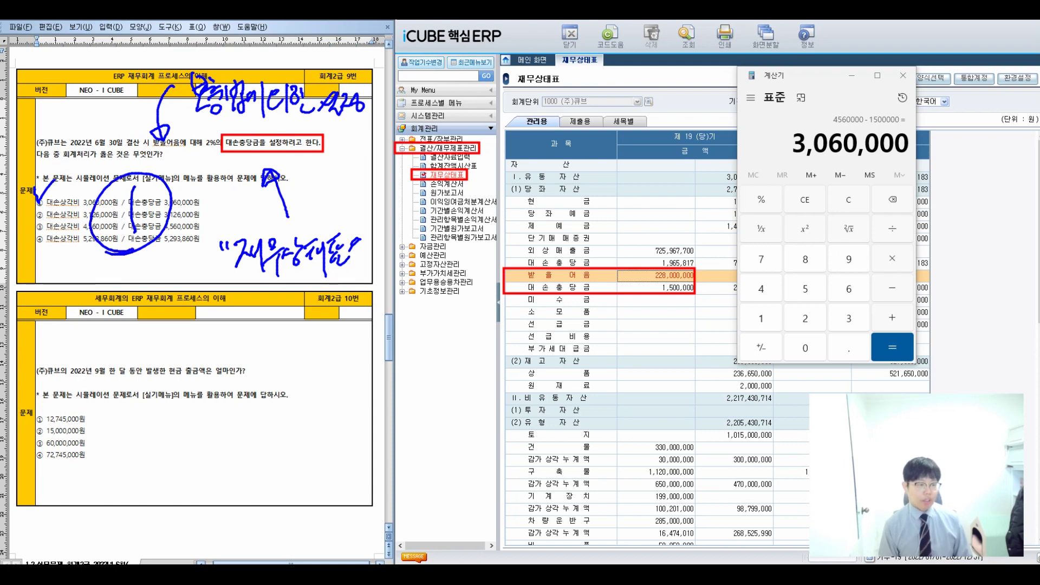
drag(703, 266, 727, 263)
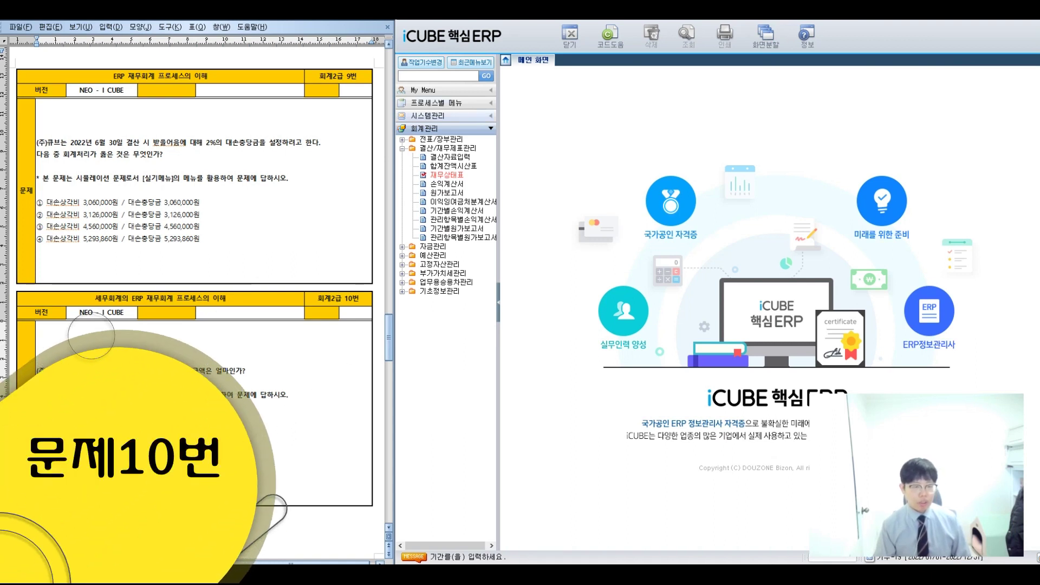
- Collapse the 결산/재무제표관리 folder and handwrite 현금입 and a circled 출금 joined by a bracket above question 10
click(448, 148)
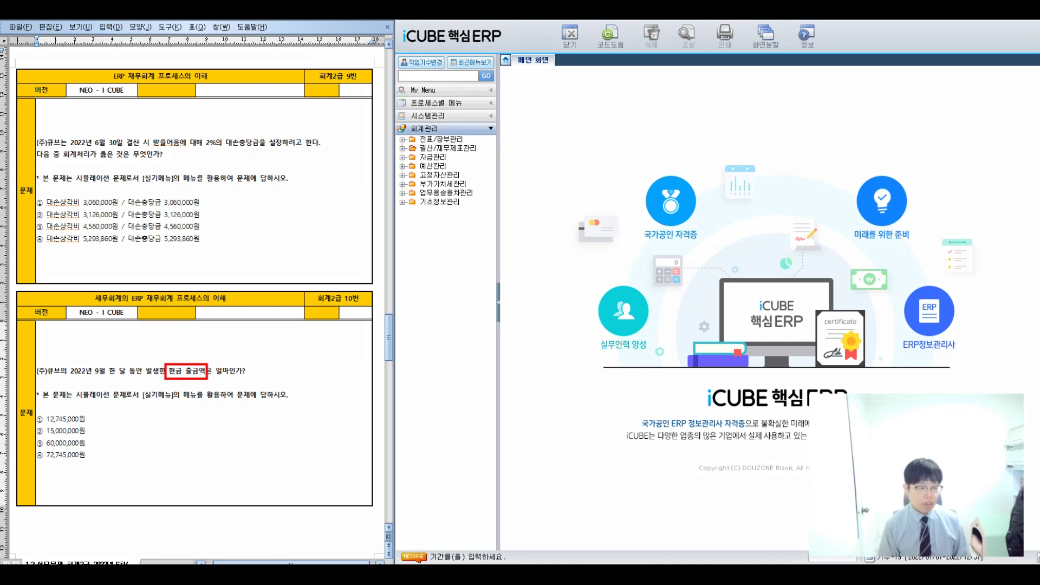
mouse_move(52, 283)
mouse_down()
mouse_move(46, 316)
mouse_move(74, 306)
mouse_up()
drag(61, 314, 109, 311)
drag(115, 290, 125, 297)
drag(48, 278, 55, 285)
mouse_move(55, 341)
mouse_down()
mouse_move(82, 364)
mouse_move(99, 359)
mouse_up()
mouse_move(82, 324)
mouse_down()
mouse_move(87, 376)
mouse_move(65, 376)
mouse_up()
mouse_move(131, 279)
mouse_down()
mouse_move(163, 325)
mouse_move(138, 345)
mouse_up()
- Handwrite an arrow from the bracket to 현금출납장 in quotation marks
mouse_move(177, 310)
mouse_down()
mouse_move(202, 312)
mouse_move(183, 327)
mouse_up()
mouse_move(179, 319)
mouse_down()
mouse_move(202, 318)
mouse_move(190, 328)
mouse_up()
mouse_move(222, 296)
mouse_down()
mouse_move(241, 328)
mouse_move(265, 308)
mouse_move(262, 329)
mouse_move(297, 320)
mouse_move(298, 333)
mouse_up()
mouse_move(295, 303)
mouse_down()
mouse_move(306, 325)
mouse_move(315, 310)
mouse_up()
mouse_move(310, 323)
mouse_down()
mouse_move(323, 331)
mouse_move(339, 300)
mouse_up()
drag(219, 284, 226, 291)
drag(230, 283, 237, 293)
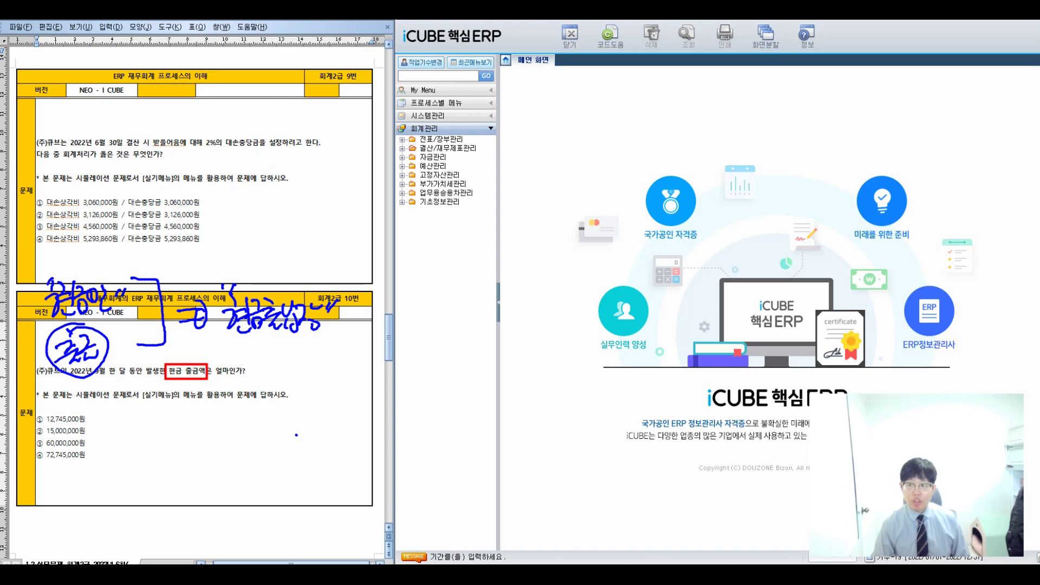
- Expand 전표/장부관리, open 현금출납장, box both names, and clear the annotations
double_click(441, 140)
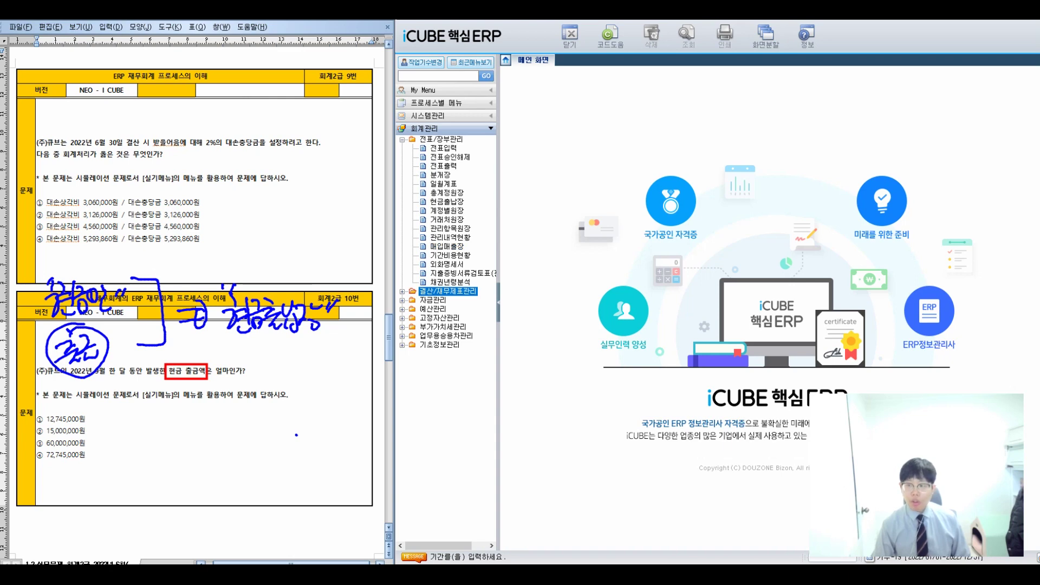
drag(392, 131, 472, 144)
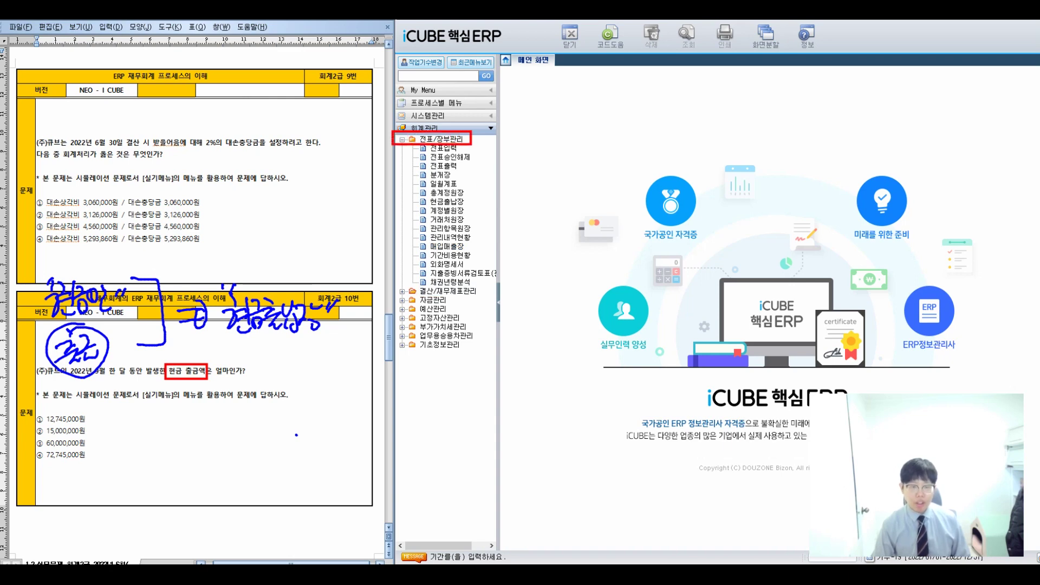
double_click(447, 201)
drag(401, 196, 472, 208)
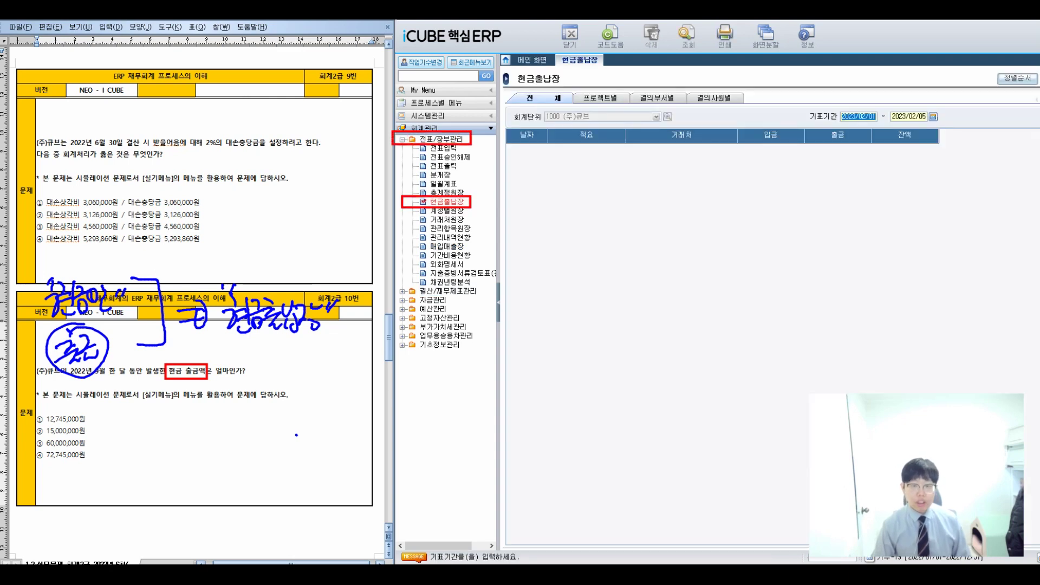
key(Escape)
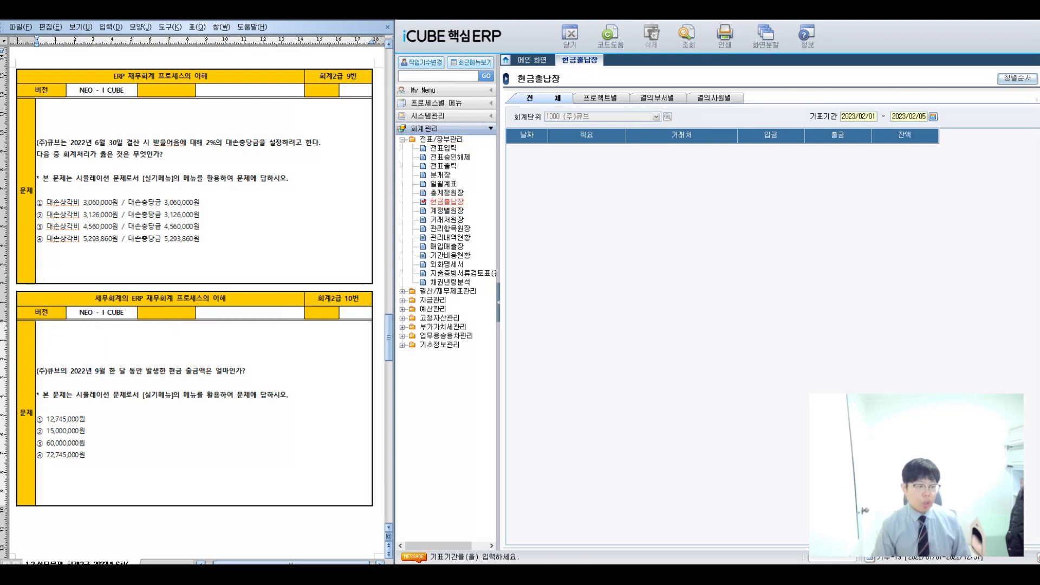
- Highlight the period wording in question 10, set 기표기간 to 2022/09/01 through 2022/09/30, and query the cash book
drag(70, 372, 199, 373)
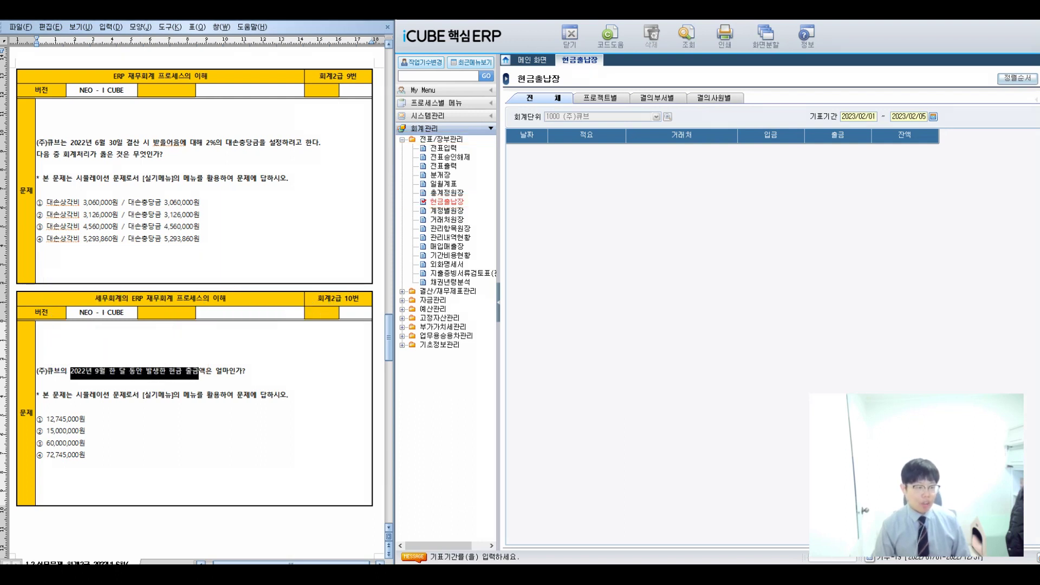
click(863, 116)
text(2022/)
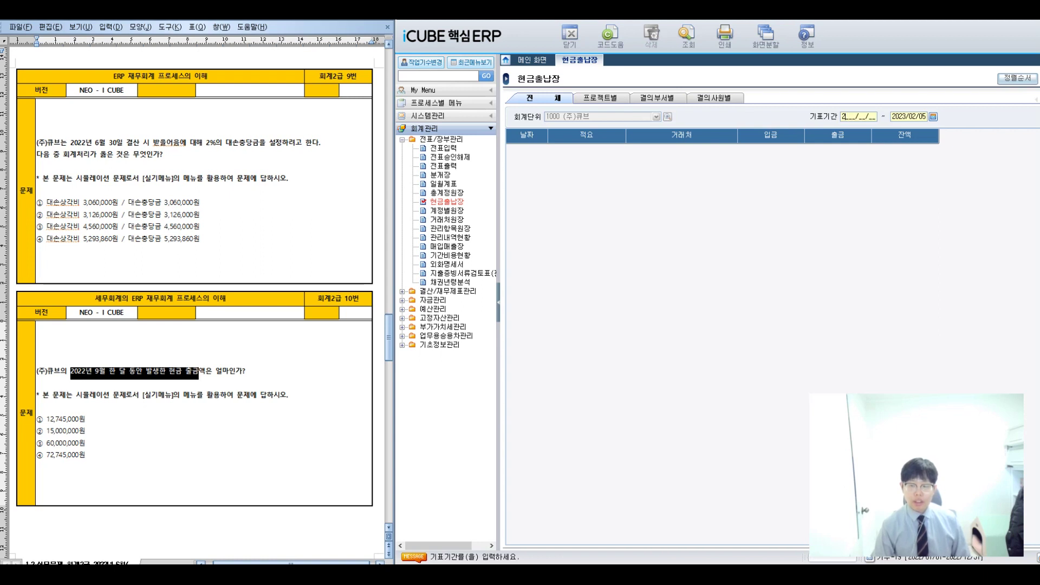
text(09/01)
key(Return)
text(2022/09/30)
key(Return)
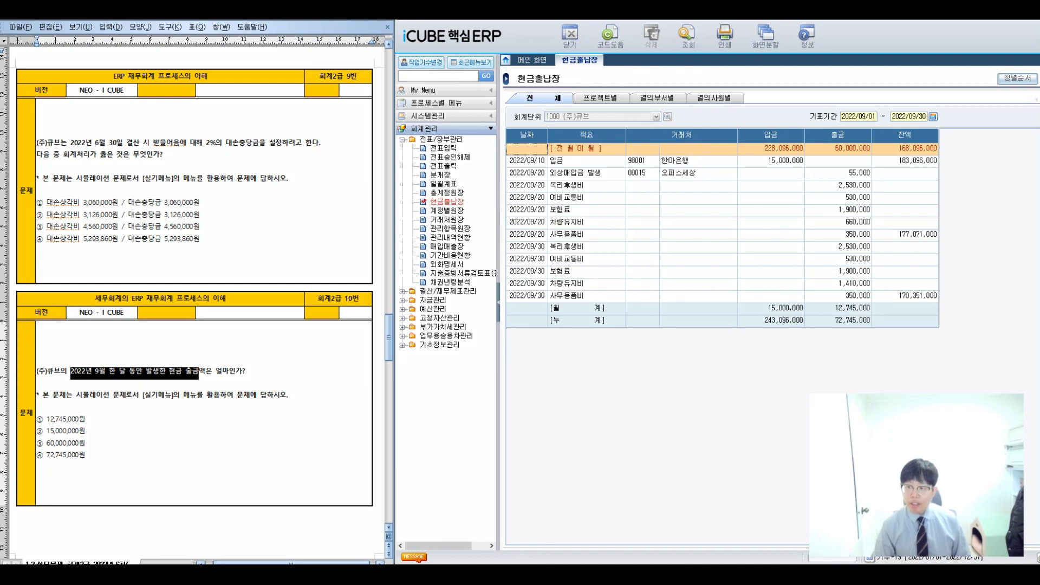
- Strike out the 전월이월 row, box the 월계 row, and link the circled 출금 heading to its monthly total
drag(544, 147, 938, 147)
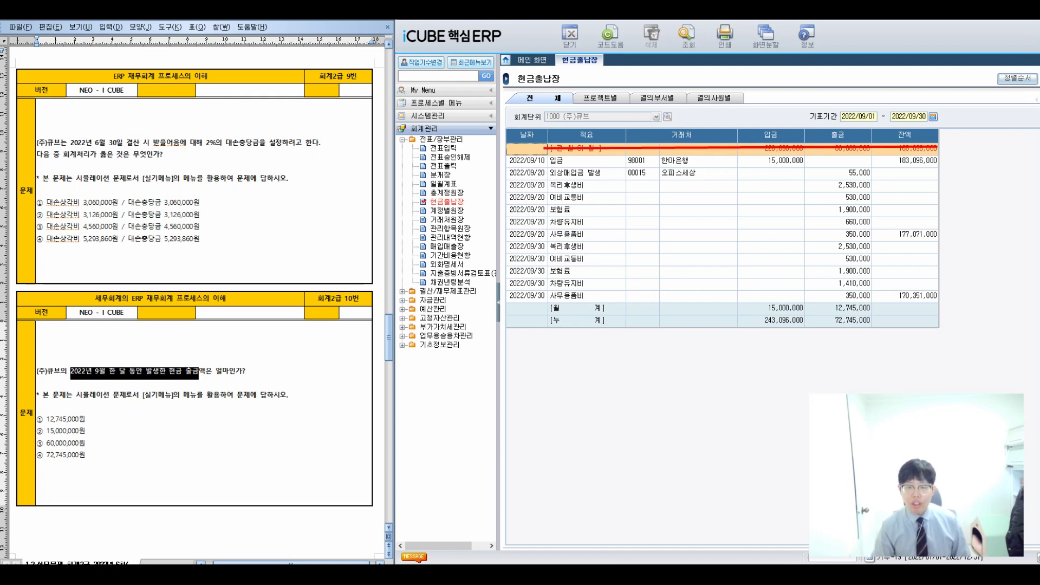
drag(541, 301, 872, 314)
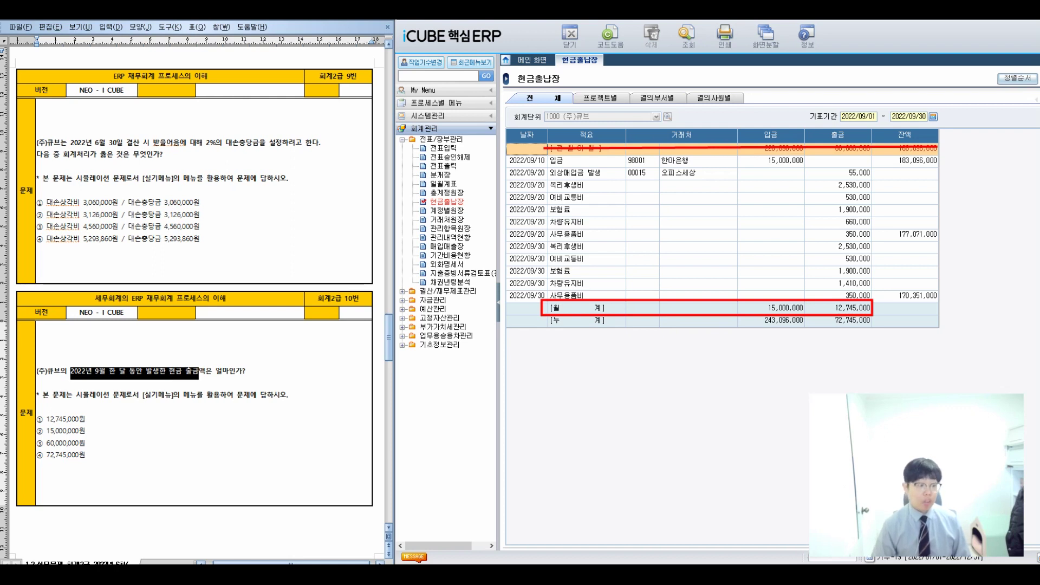
drag(512, 288, 549, 277)
mouse_move(867, 321)
mouse_down()
mouse_move(820, 303)
mouse_move(845, 323)
mouse_up()
mouse_move(843, 160)
mouse_down()
mouse_move(867, 108)
mouse_move(824, 157)
mouse_up()
mouse_move(894, 134)
mouse_down()
mouse_move(915, 192)
mouse_move(888, 274)
mouse_up()
click(917, 279)
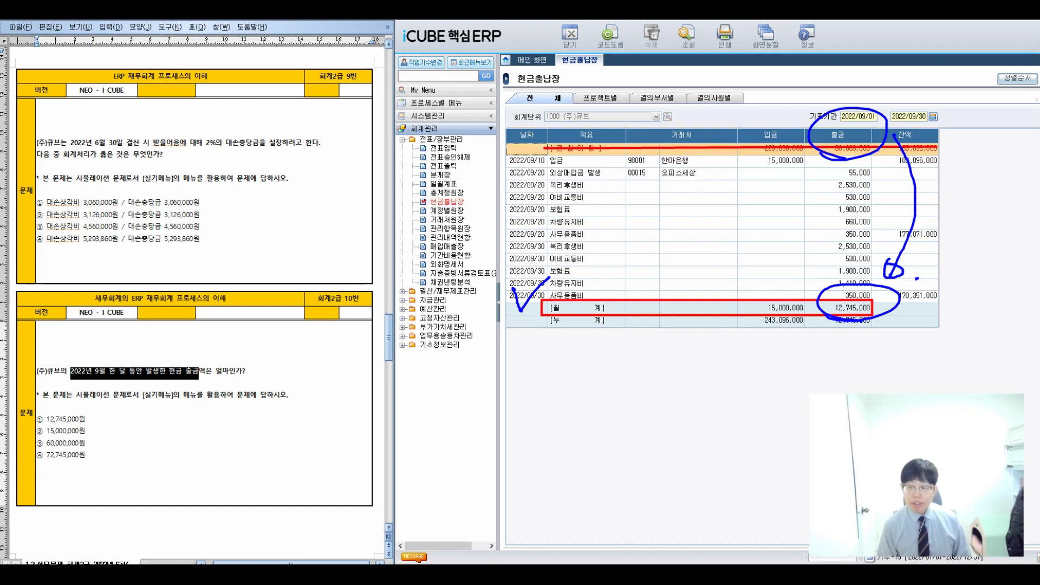
- Handwrite a large circled 1 as question 10's answer and cross out choice ④ 72,745,000원
drag(281, 327, 280, 410)
mouse_move(255, 415)
mouse_down()
mouse_move(349, 347)
mouse_move(274, 431)
mouse_up()
mouse_move(80, 444)
mouse_down()
mouse_move(41, 470)
mouse_move(85, 478)
mouse_up()
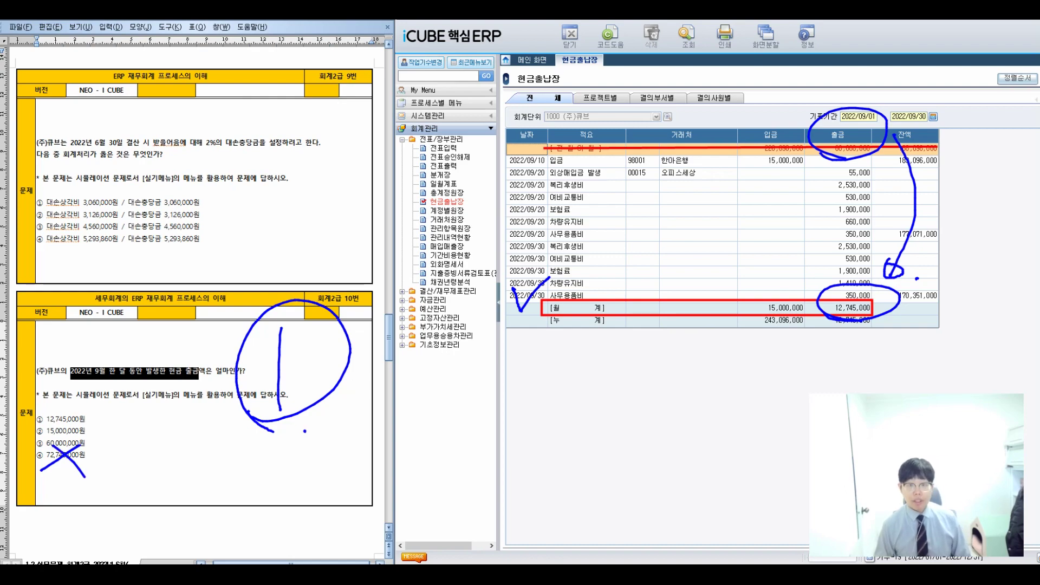